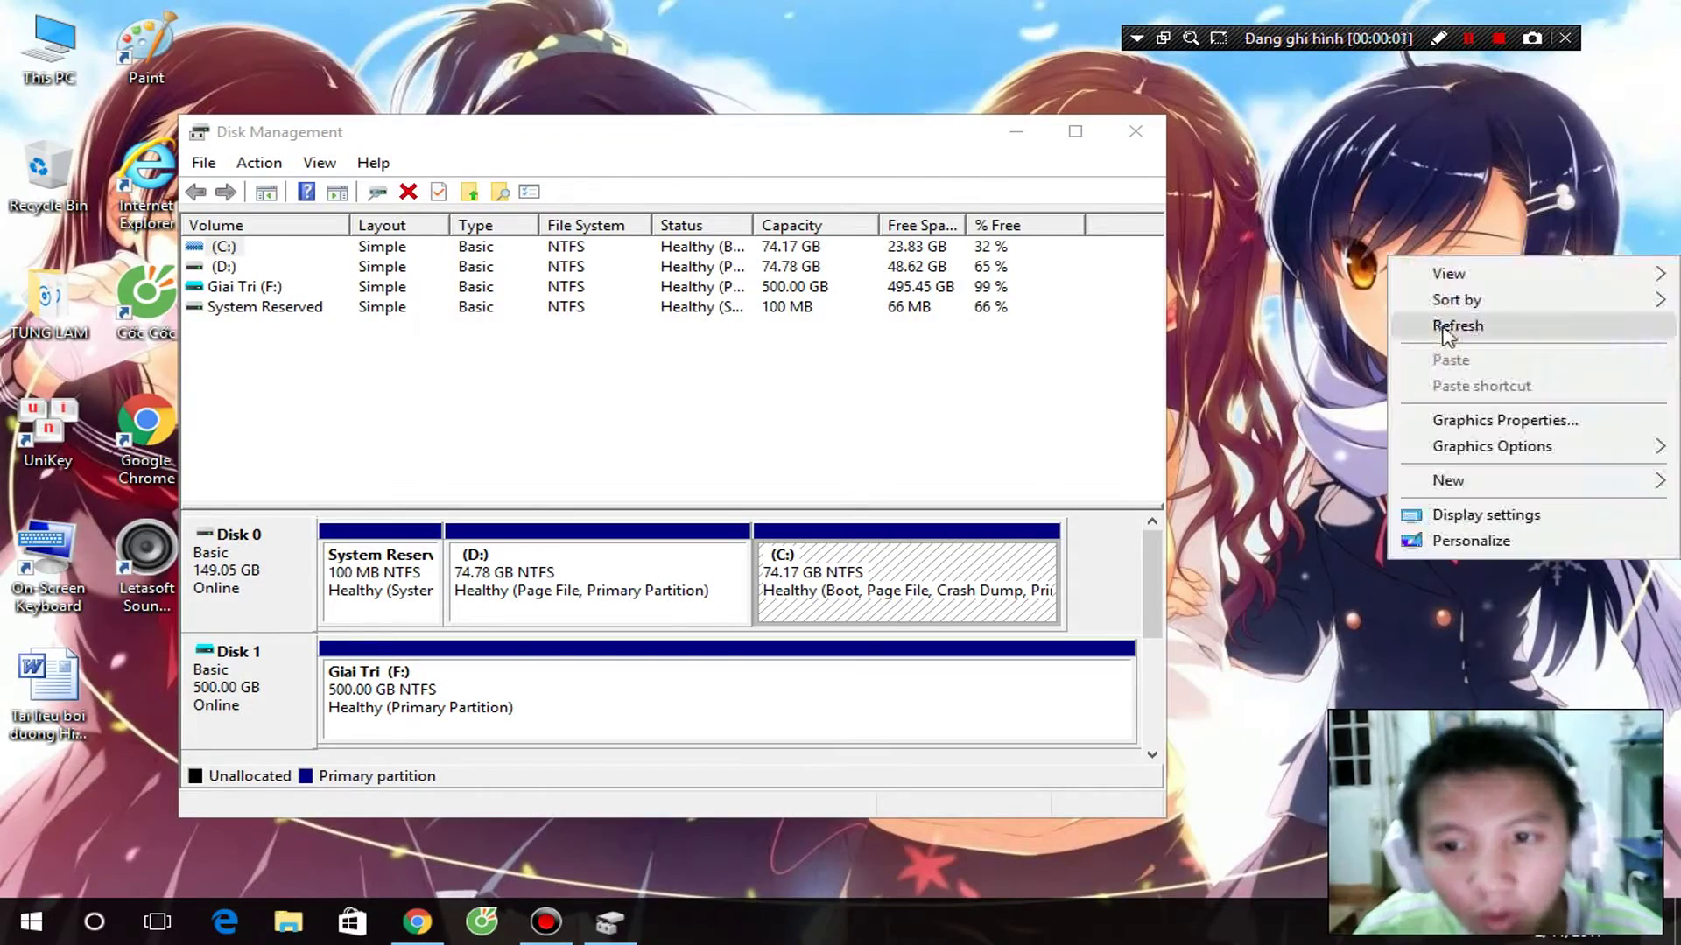
- Refresh the desktop, view the disks in a maximized Disk Management window, and close it
left_click(1444, 323)
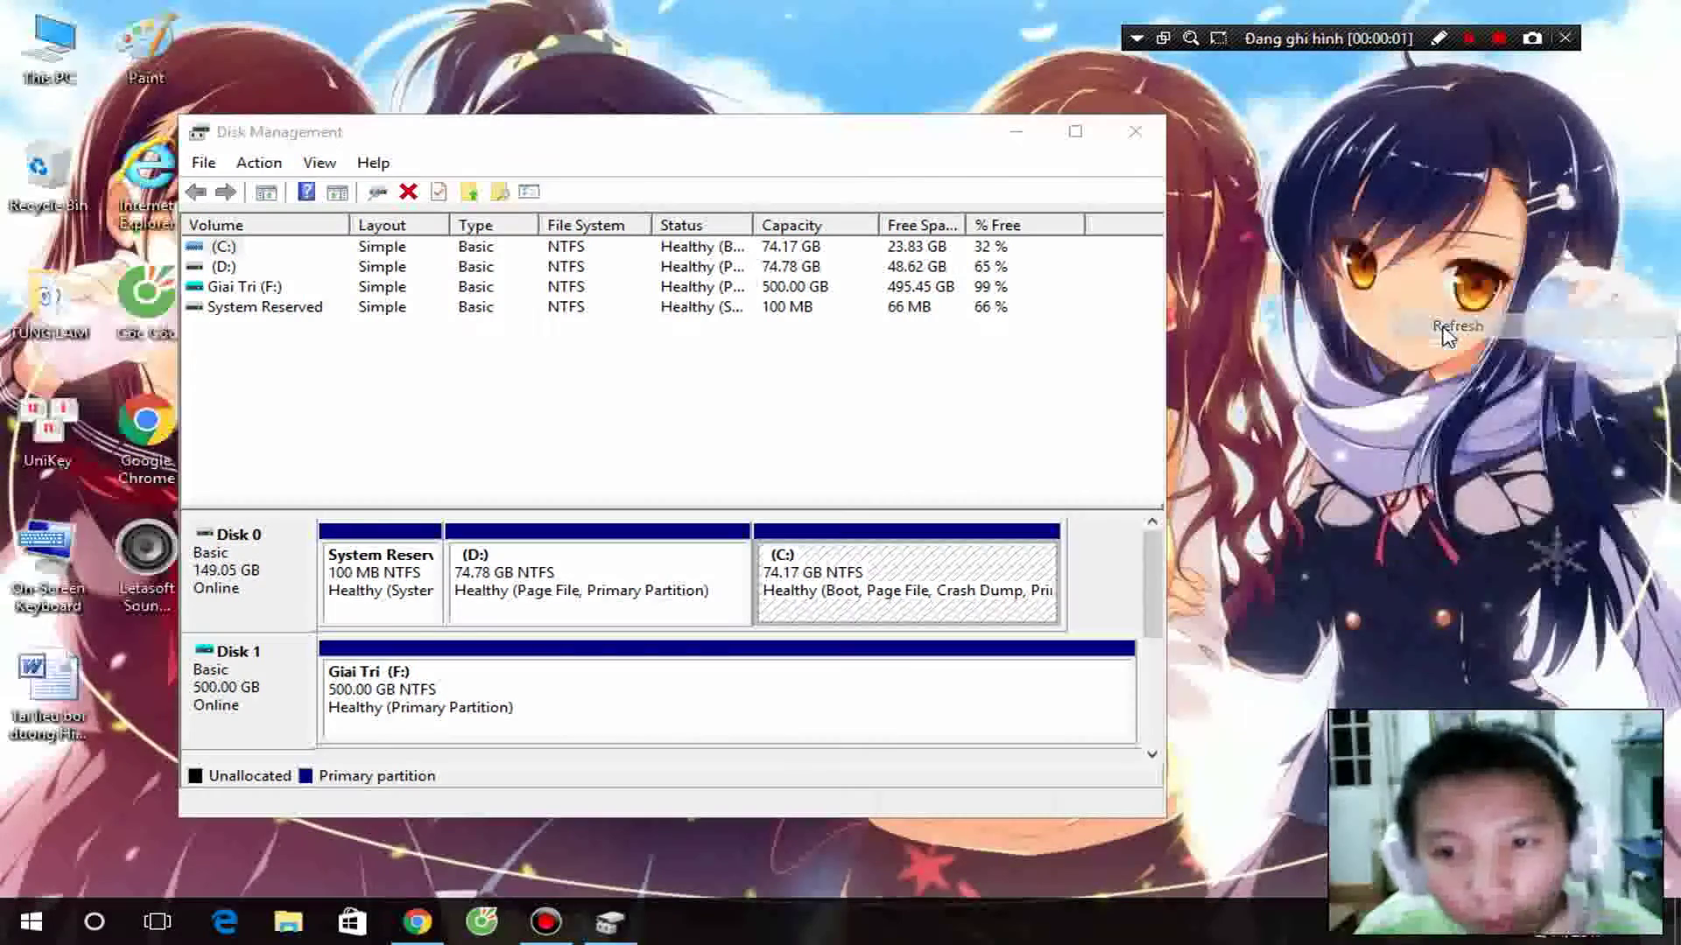
left_click(1075, 131)
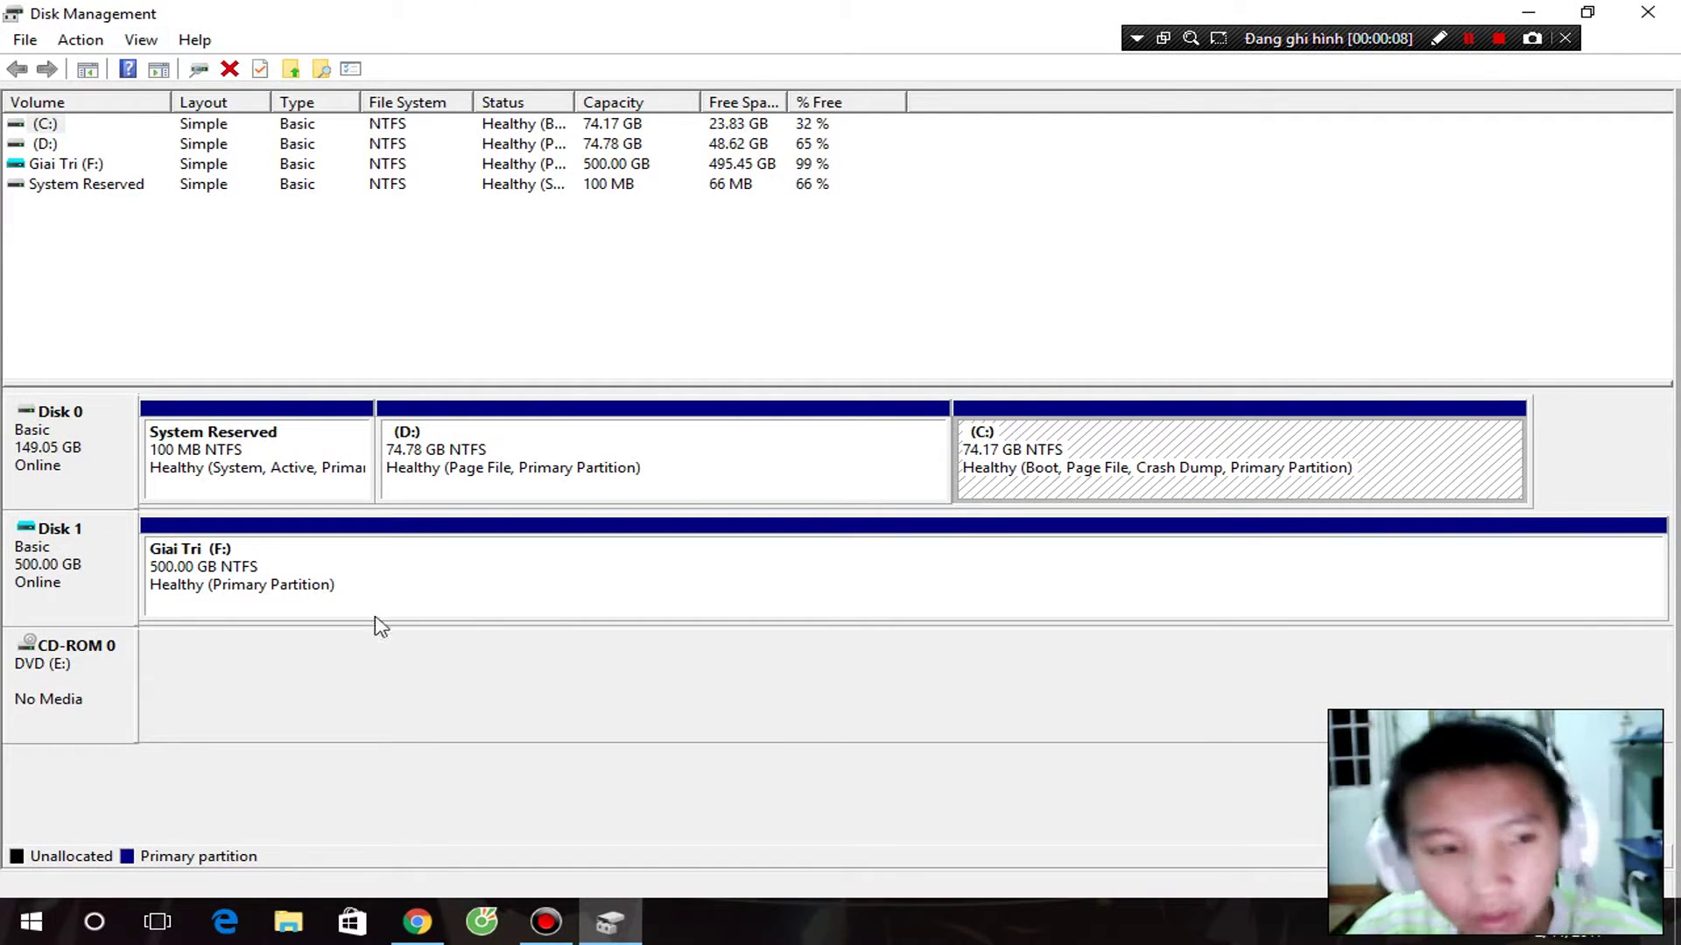
left_click(1651, 26)
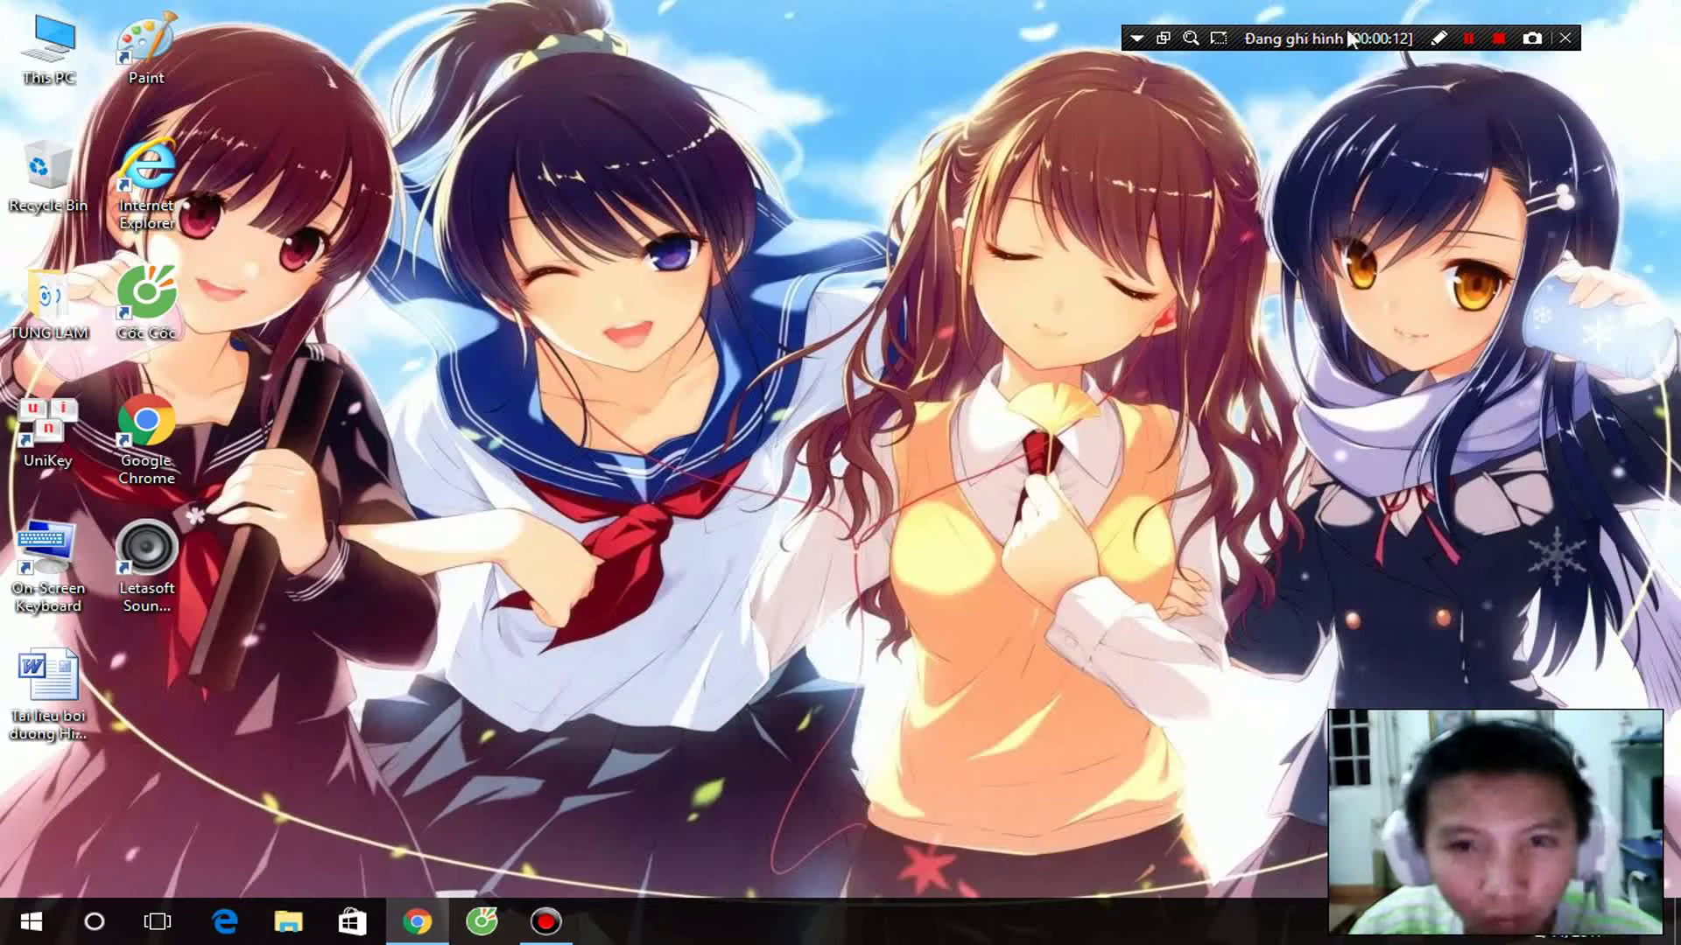
right_click(871, 147)
left_click(944, 219)
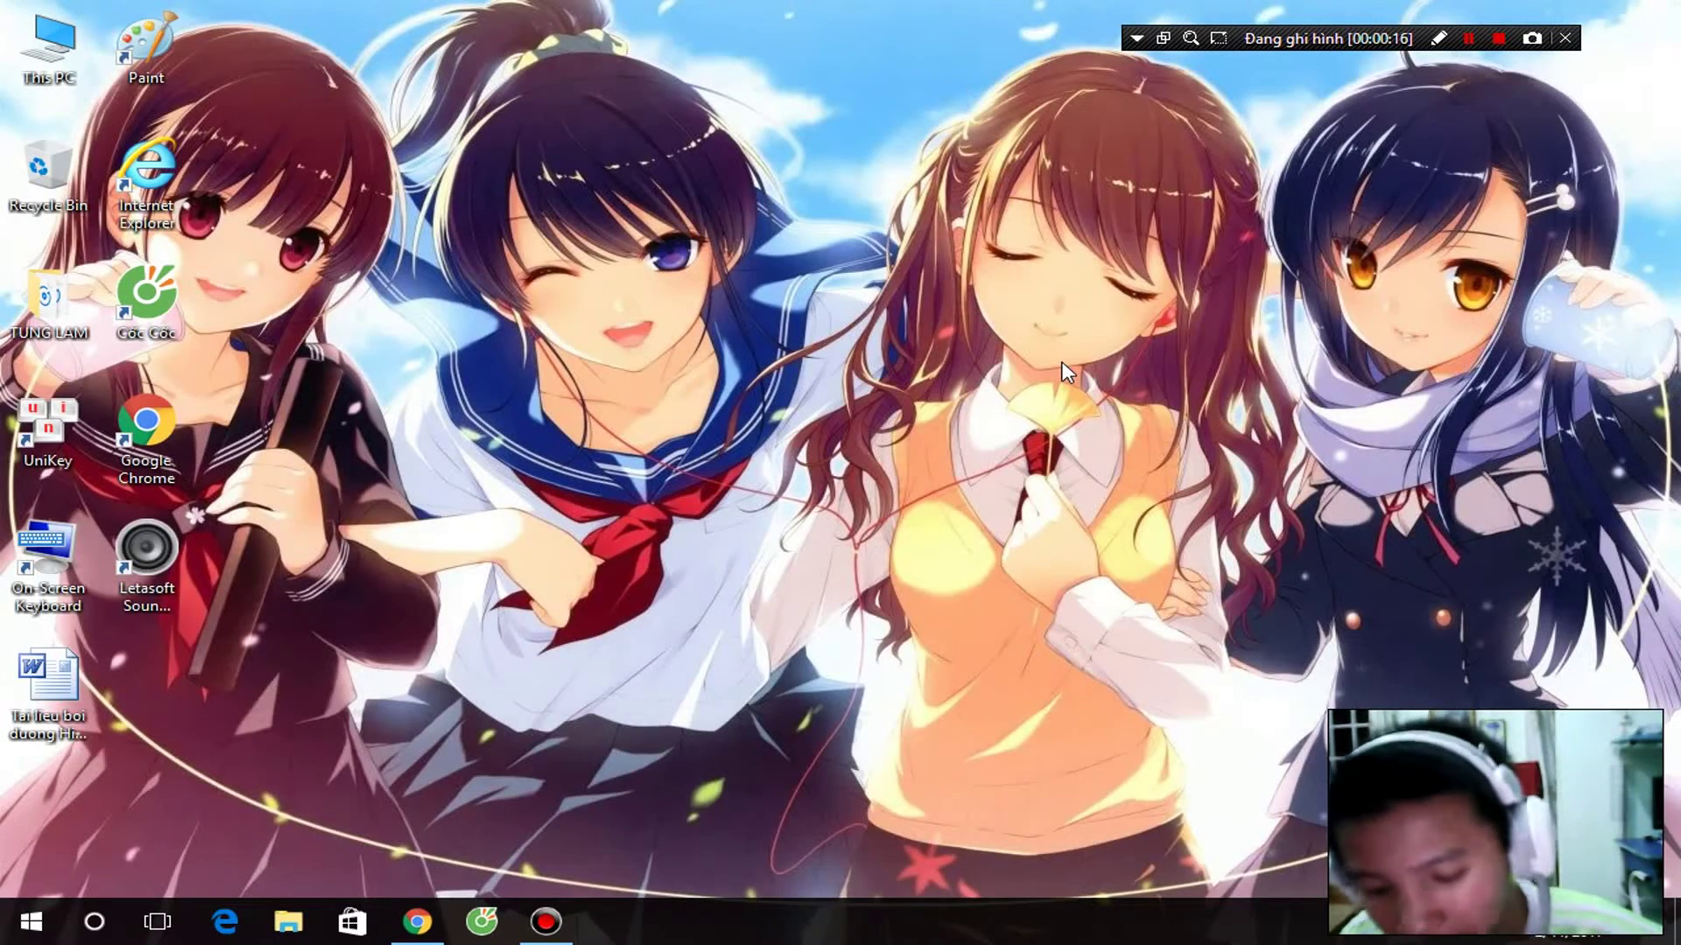
- Browse the contents of Local Disk (C:), Local Disk (D:) and Giai Tri (F:) in This PC
double_click(50, 44)
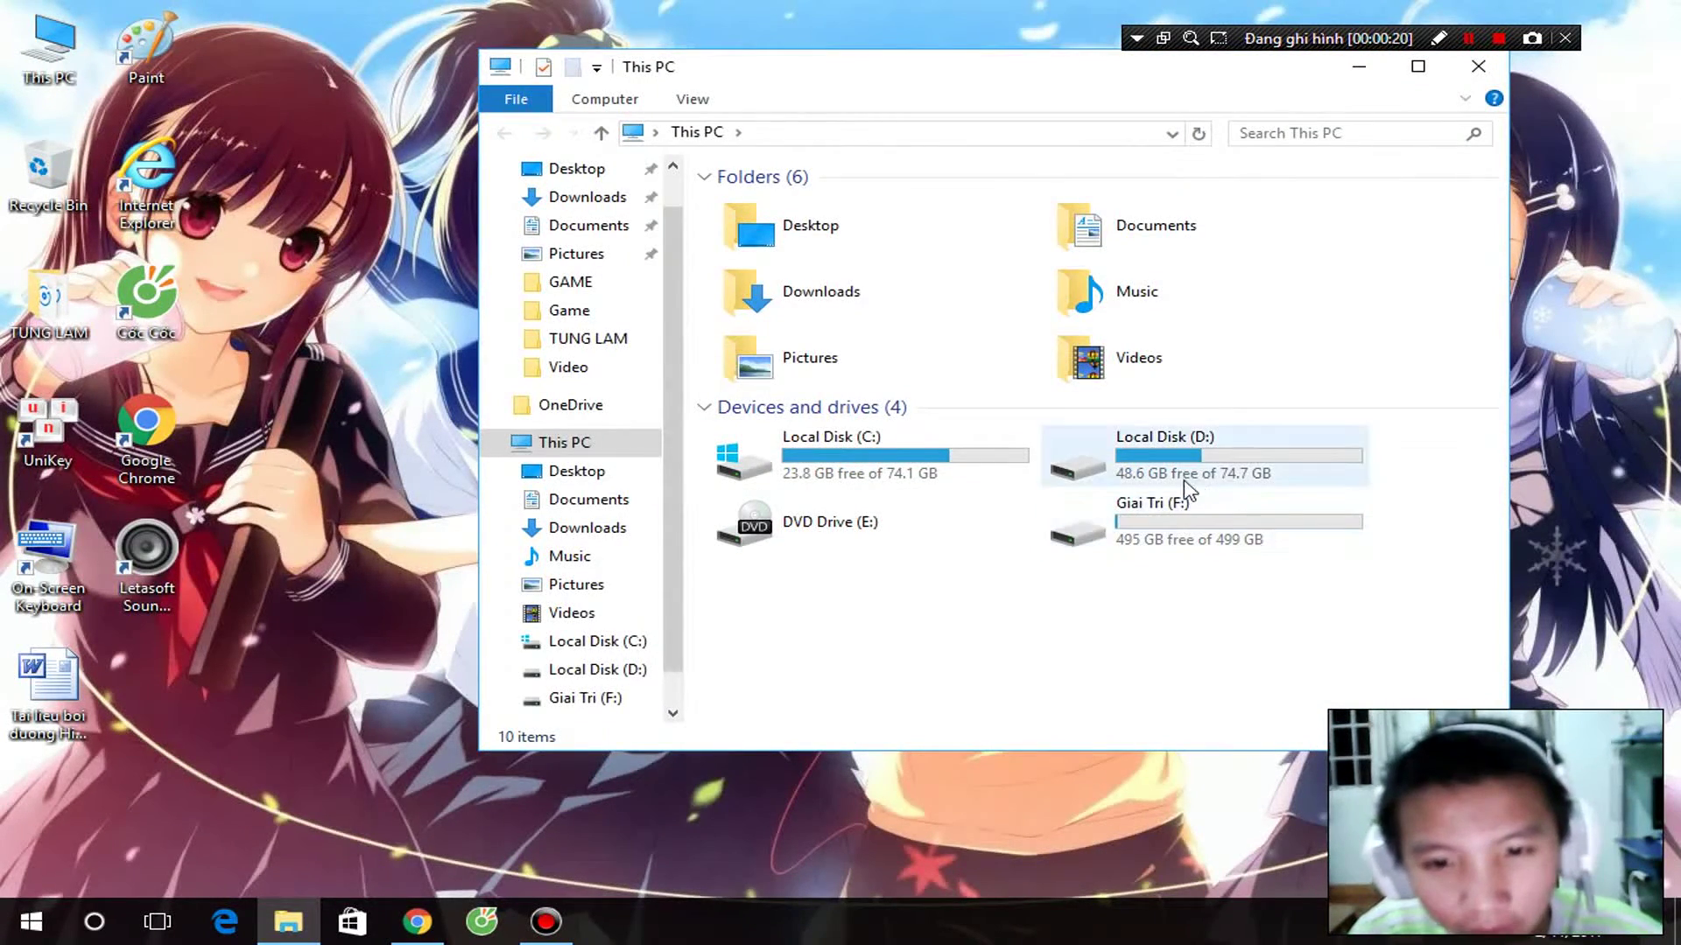
double_click(933, 473)
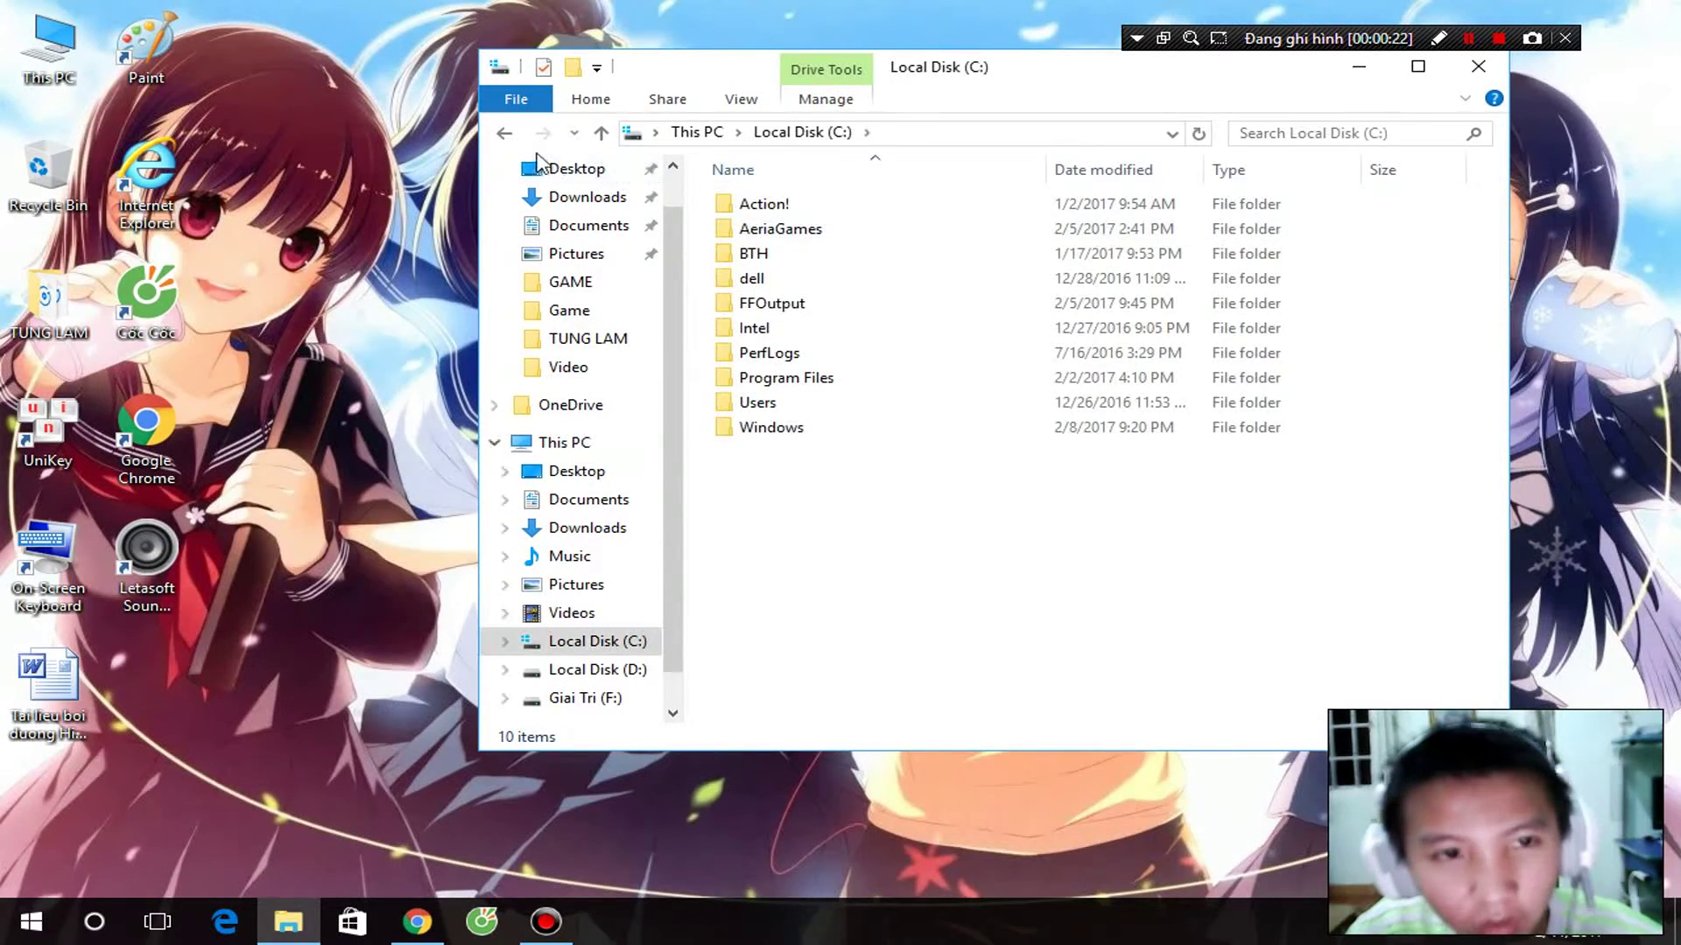
left_click(510, 144)
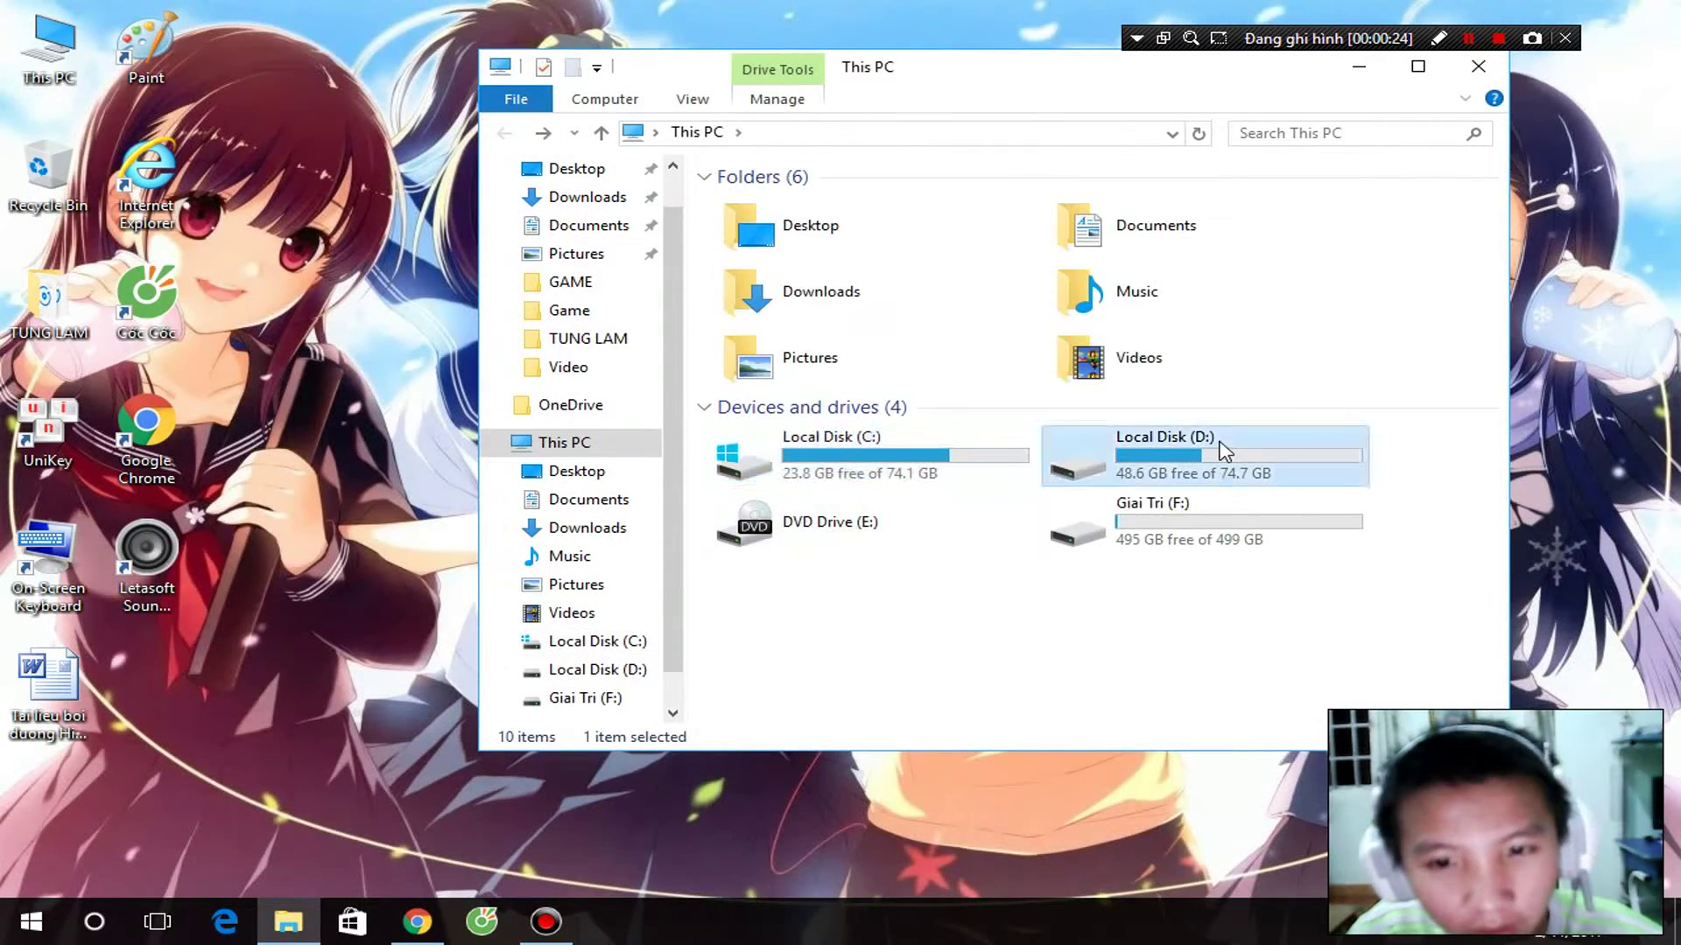
double_click(1211, 443)
left_click(510, 143)
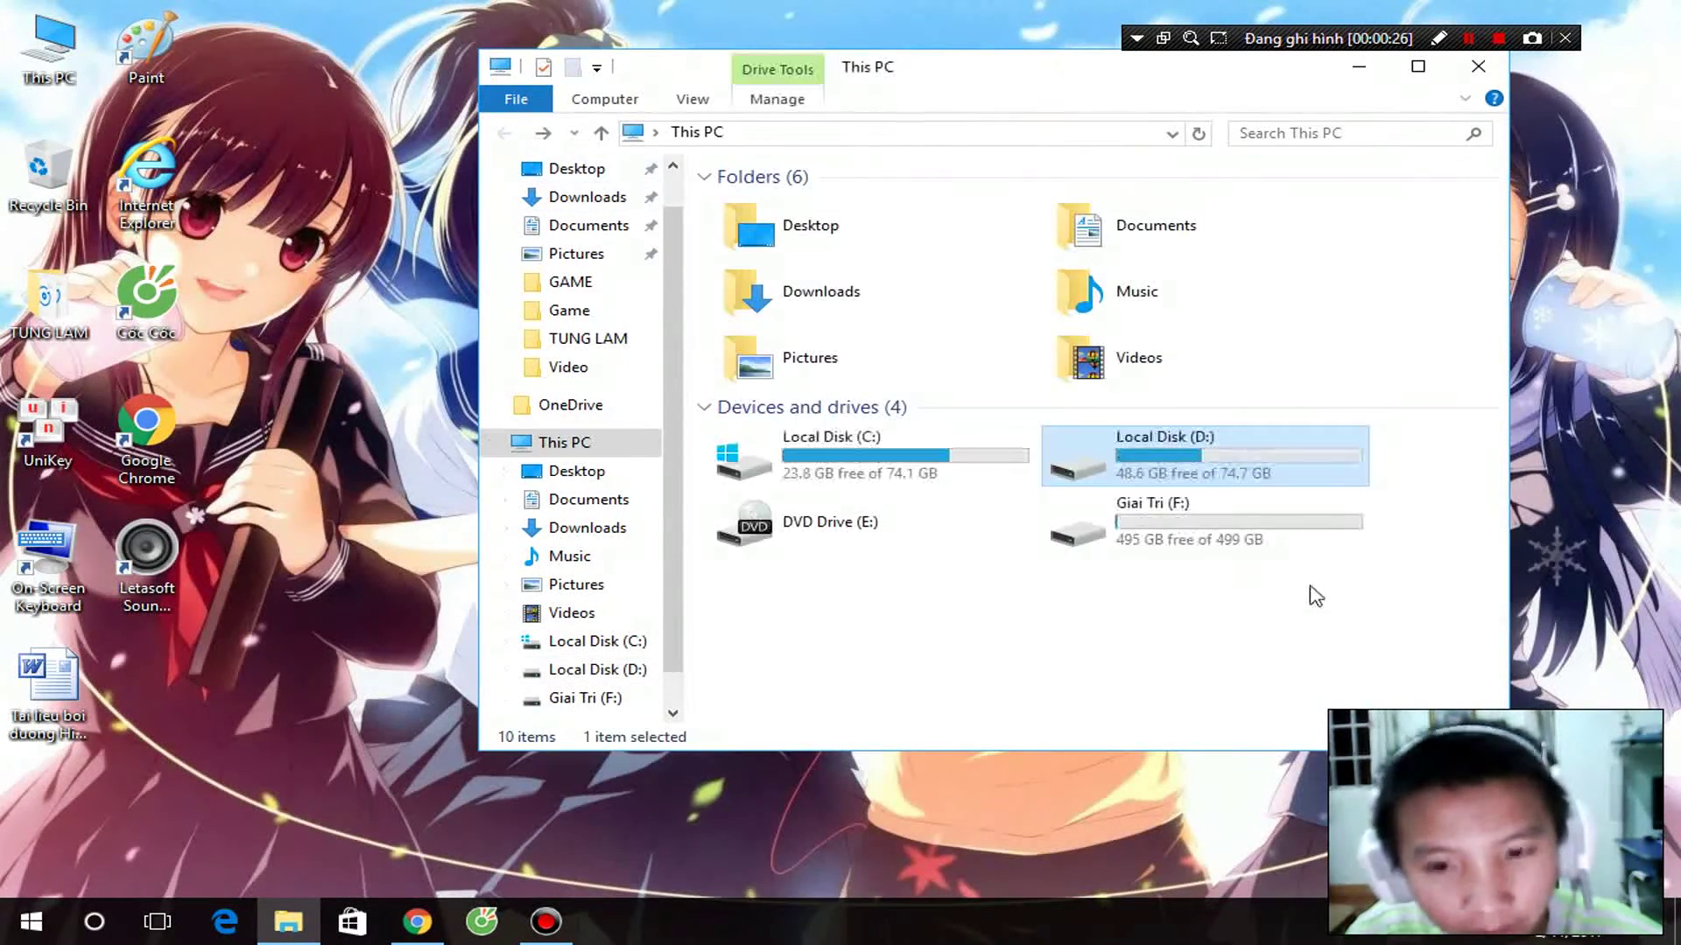
left_click(1310, 592)
double_click(1185, 542)
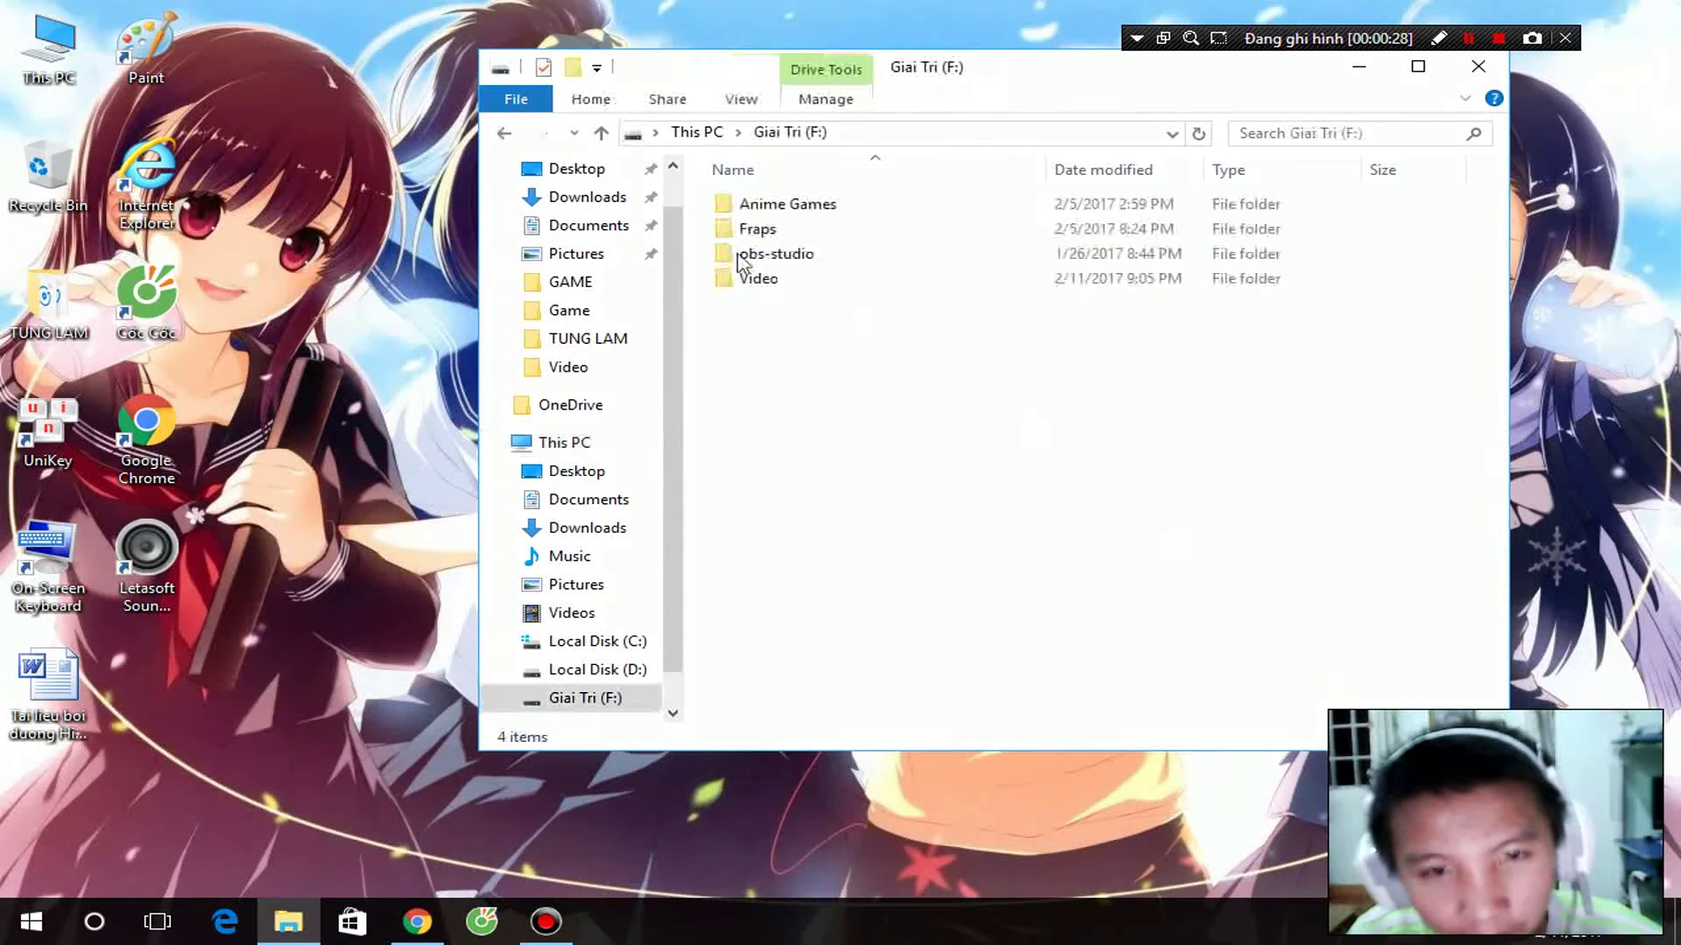
left_click(510, 142)
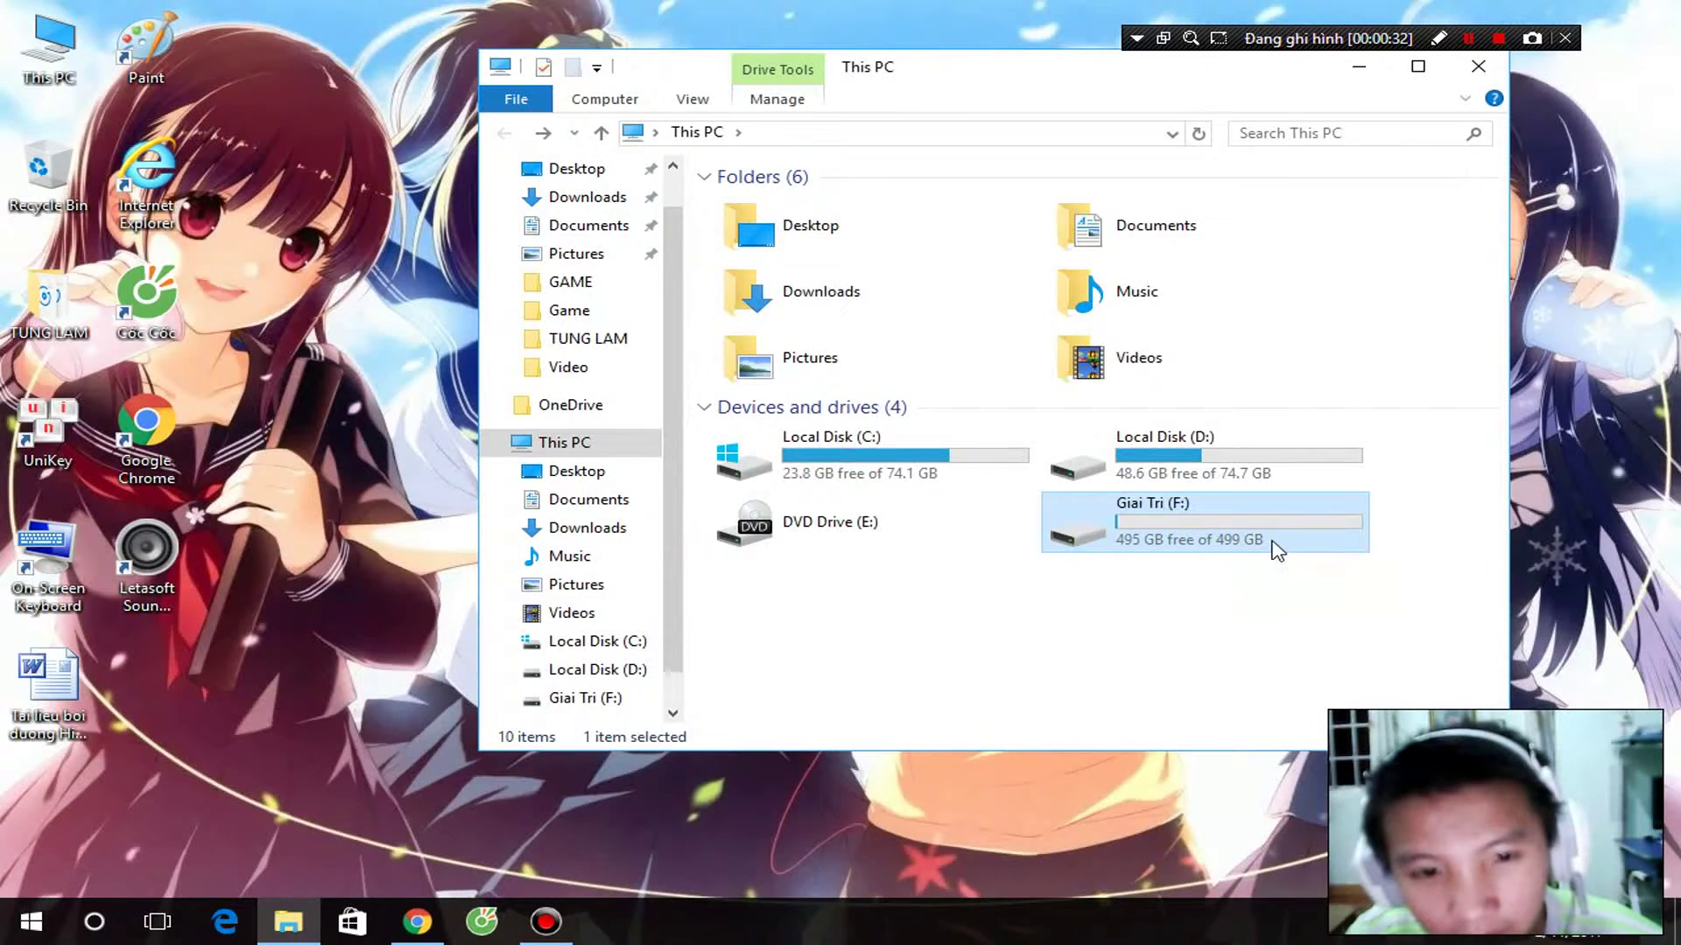
double_click(1274, 548)
key("alt+Left")
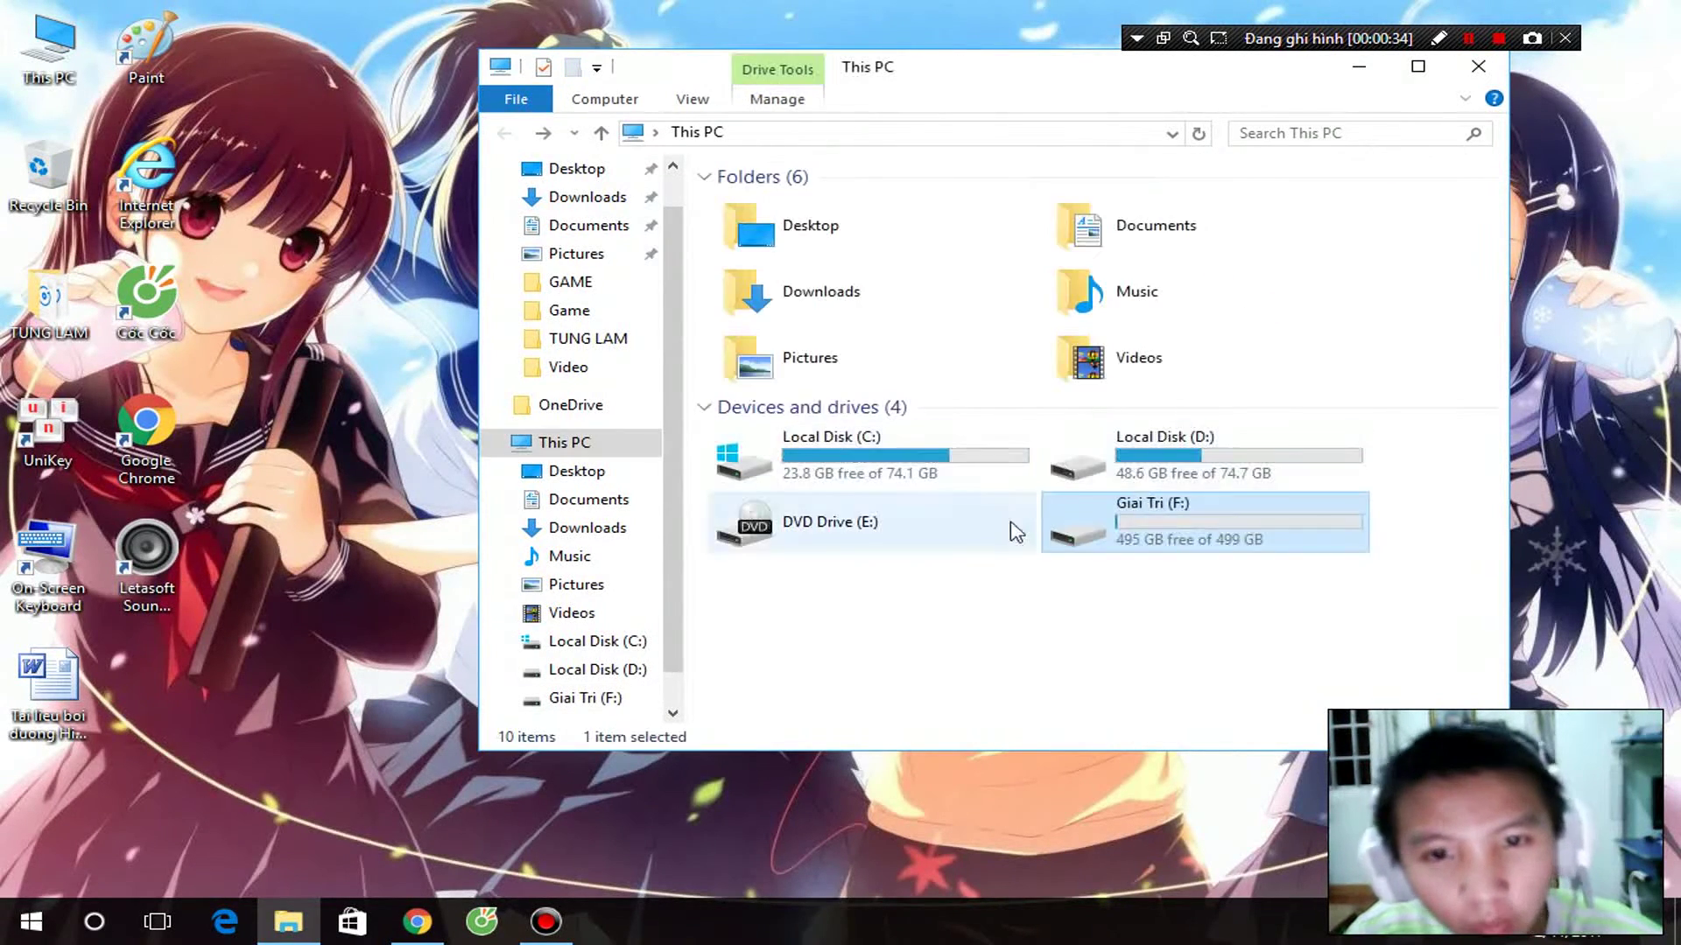
- Examine the type and size of the Disk image file in Documents, and close the folder window
left_click(1132, 253)
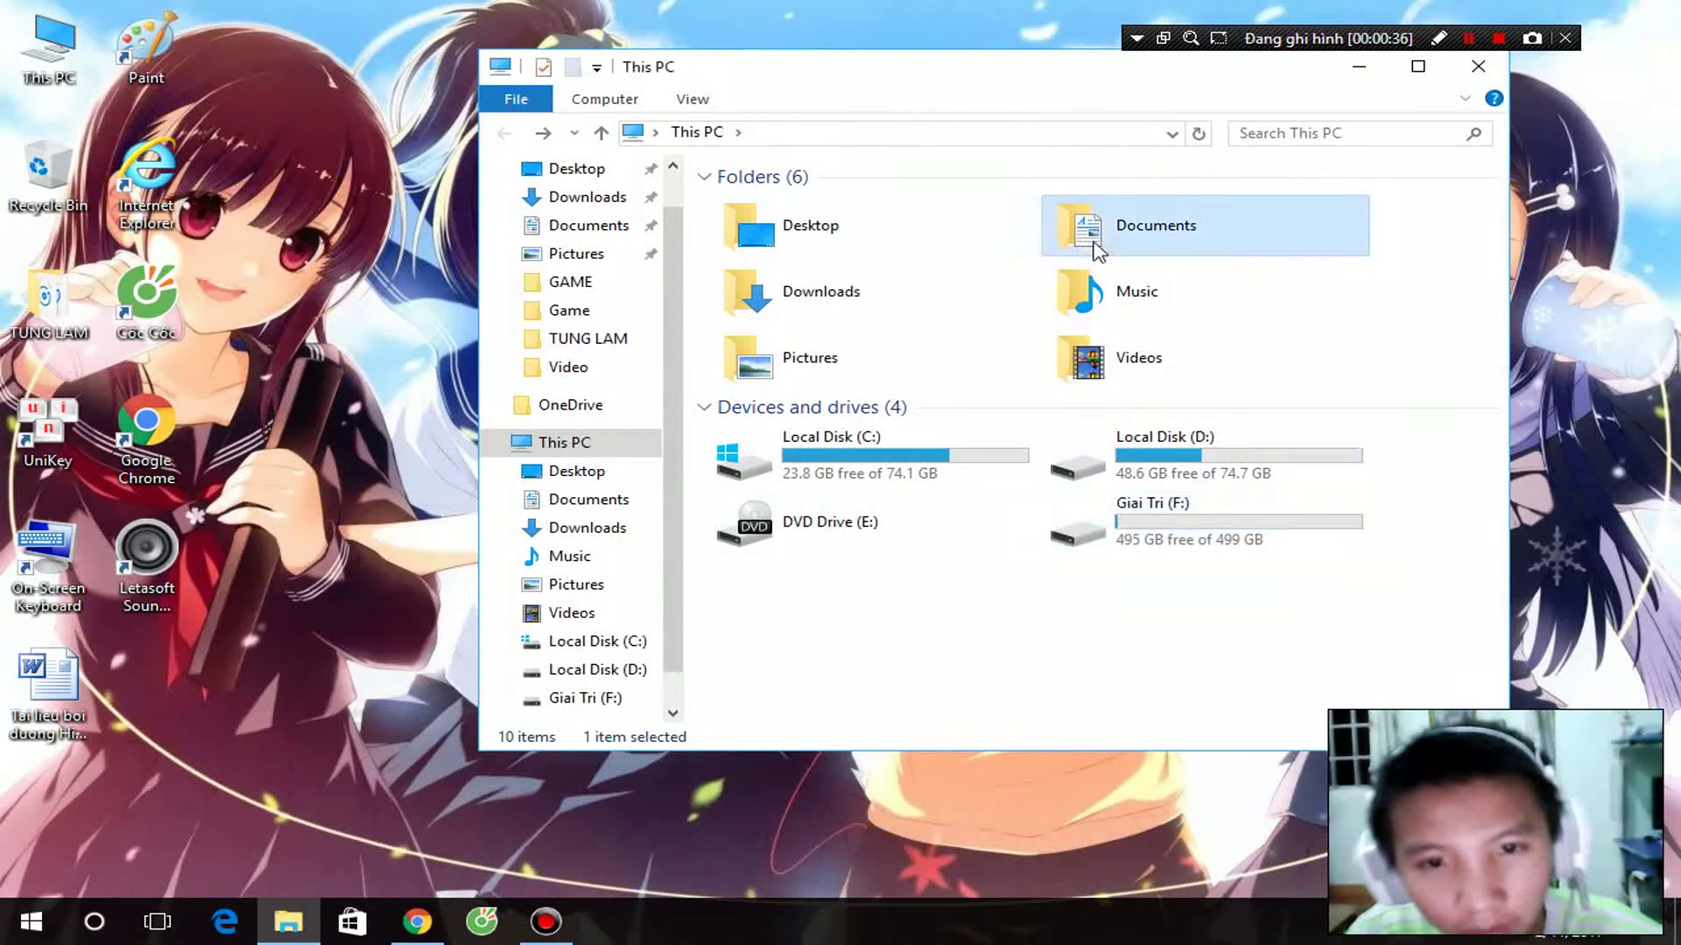
double_click(1125, 217)
left_click(817, 235)
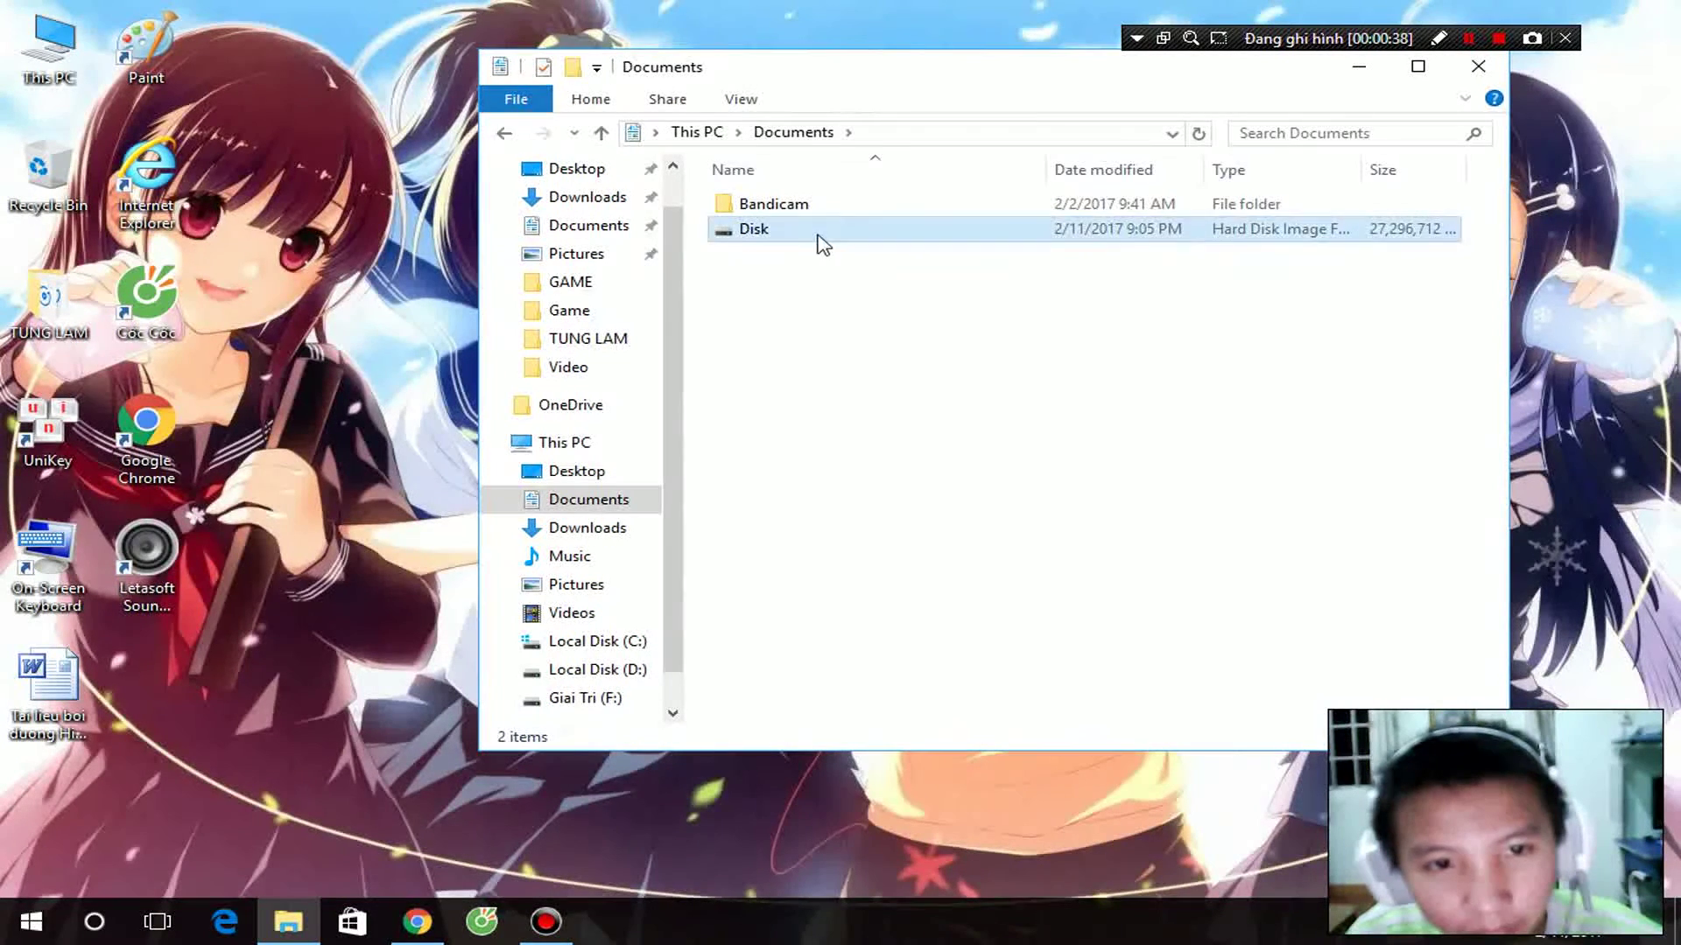
left_click(942, 267)
left_click(951, 238)
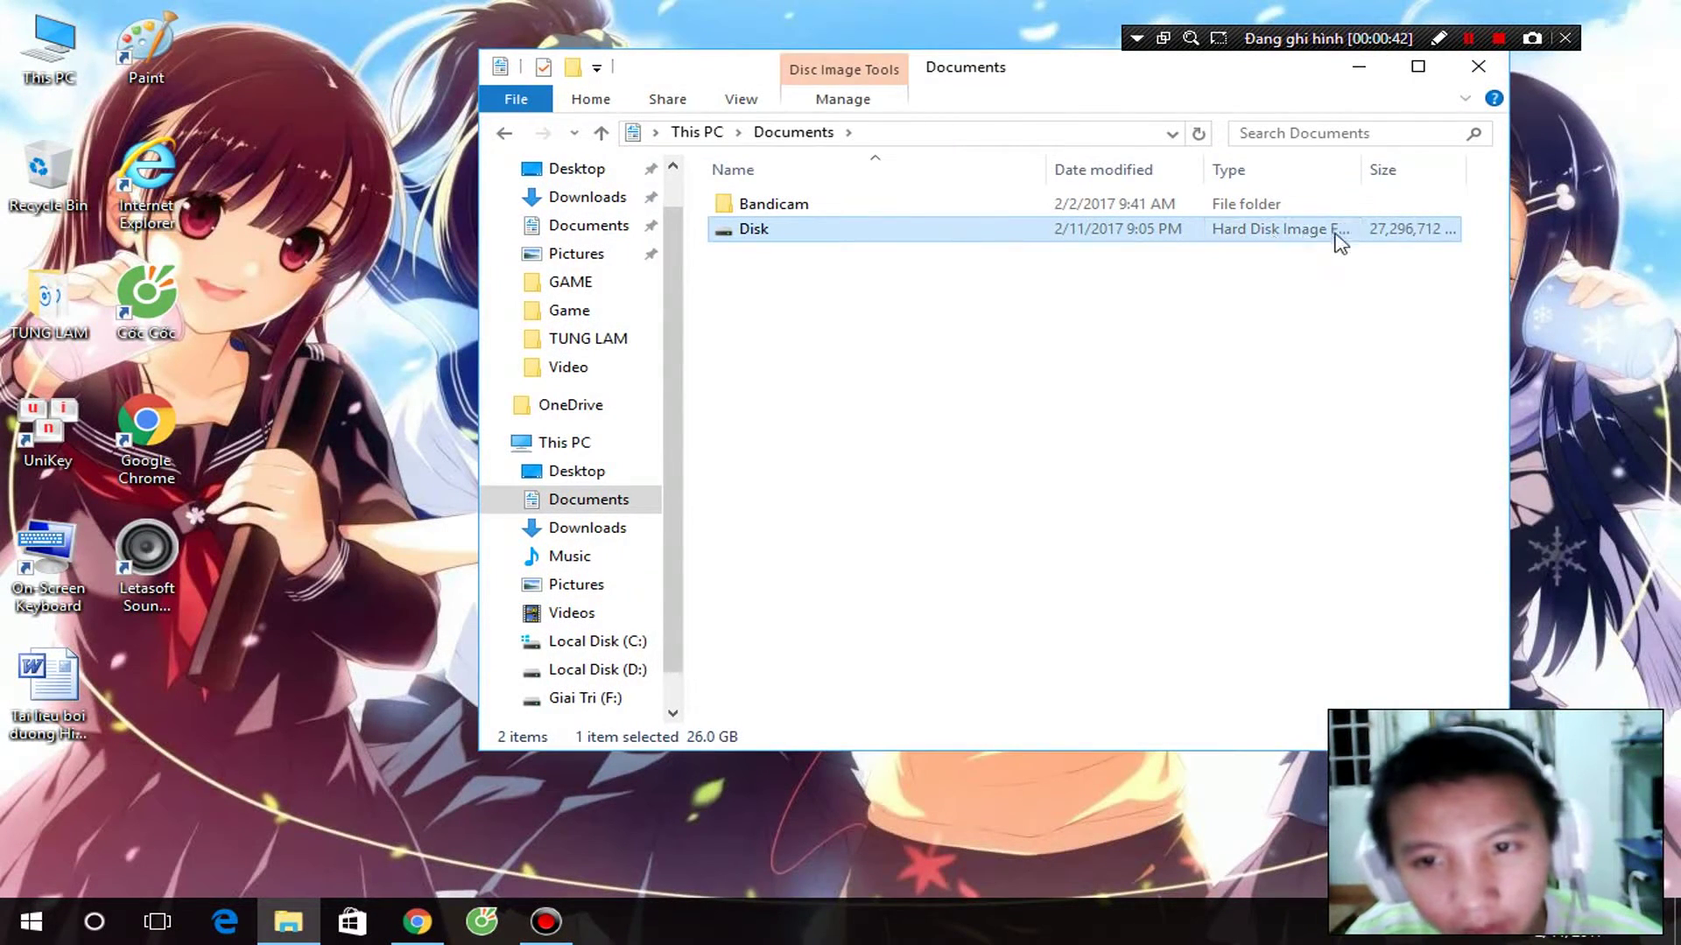
left_click(836, 252)
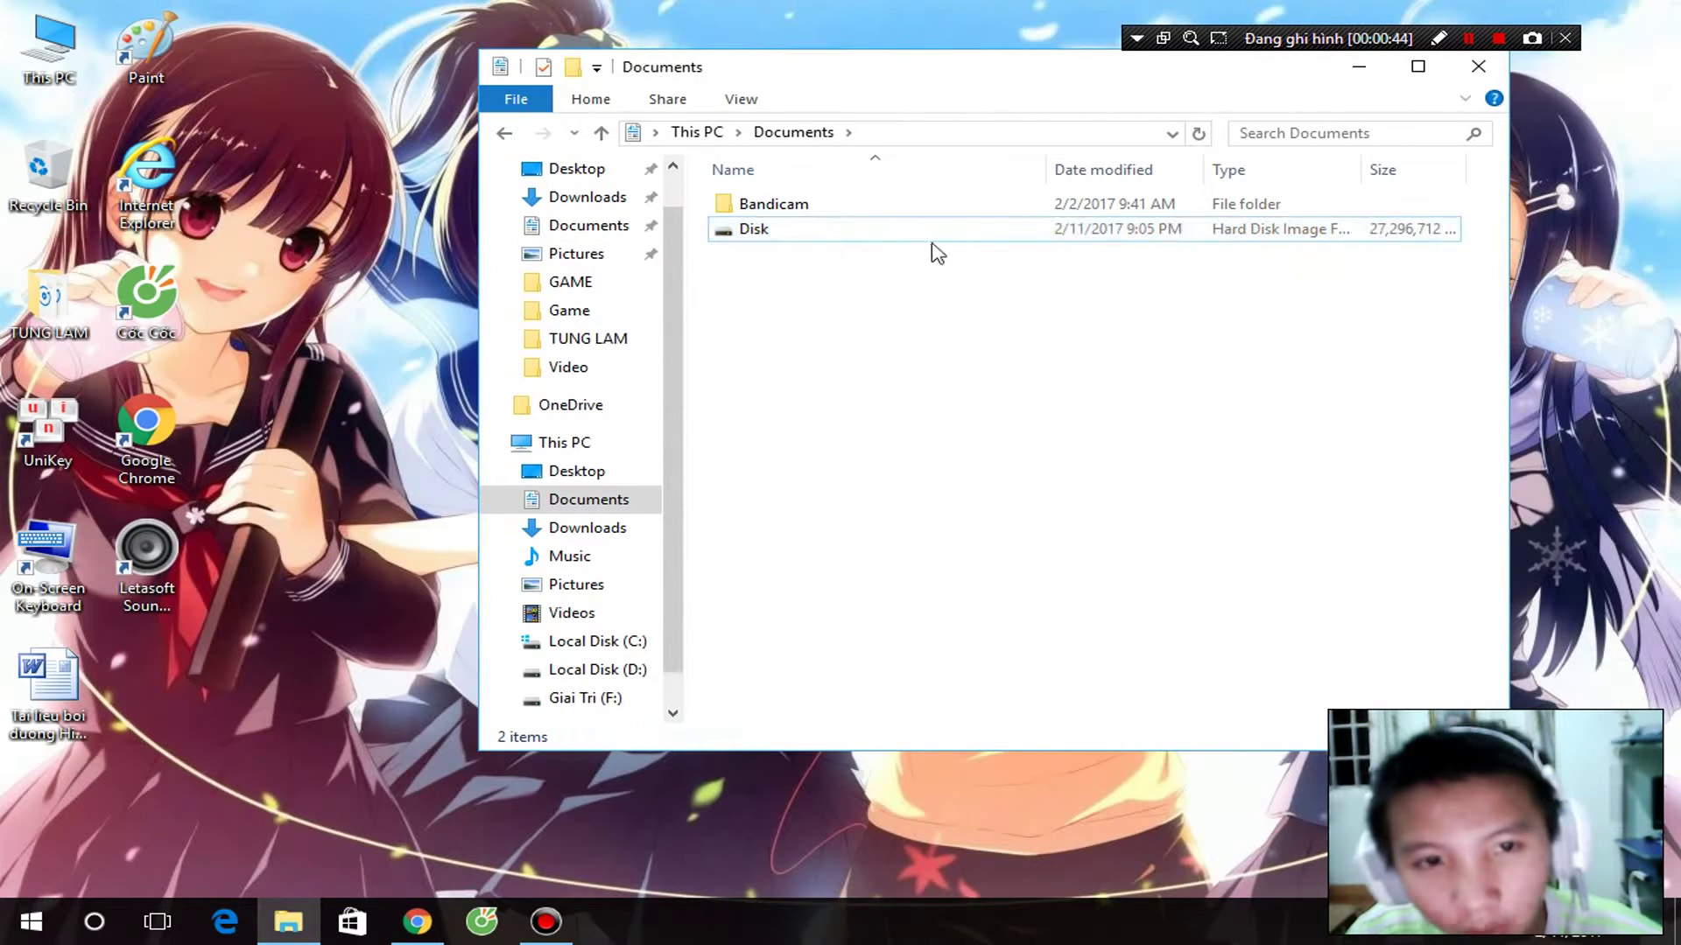
left_click(1479, 66)
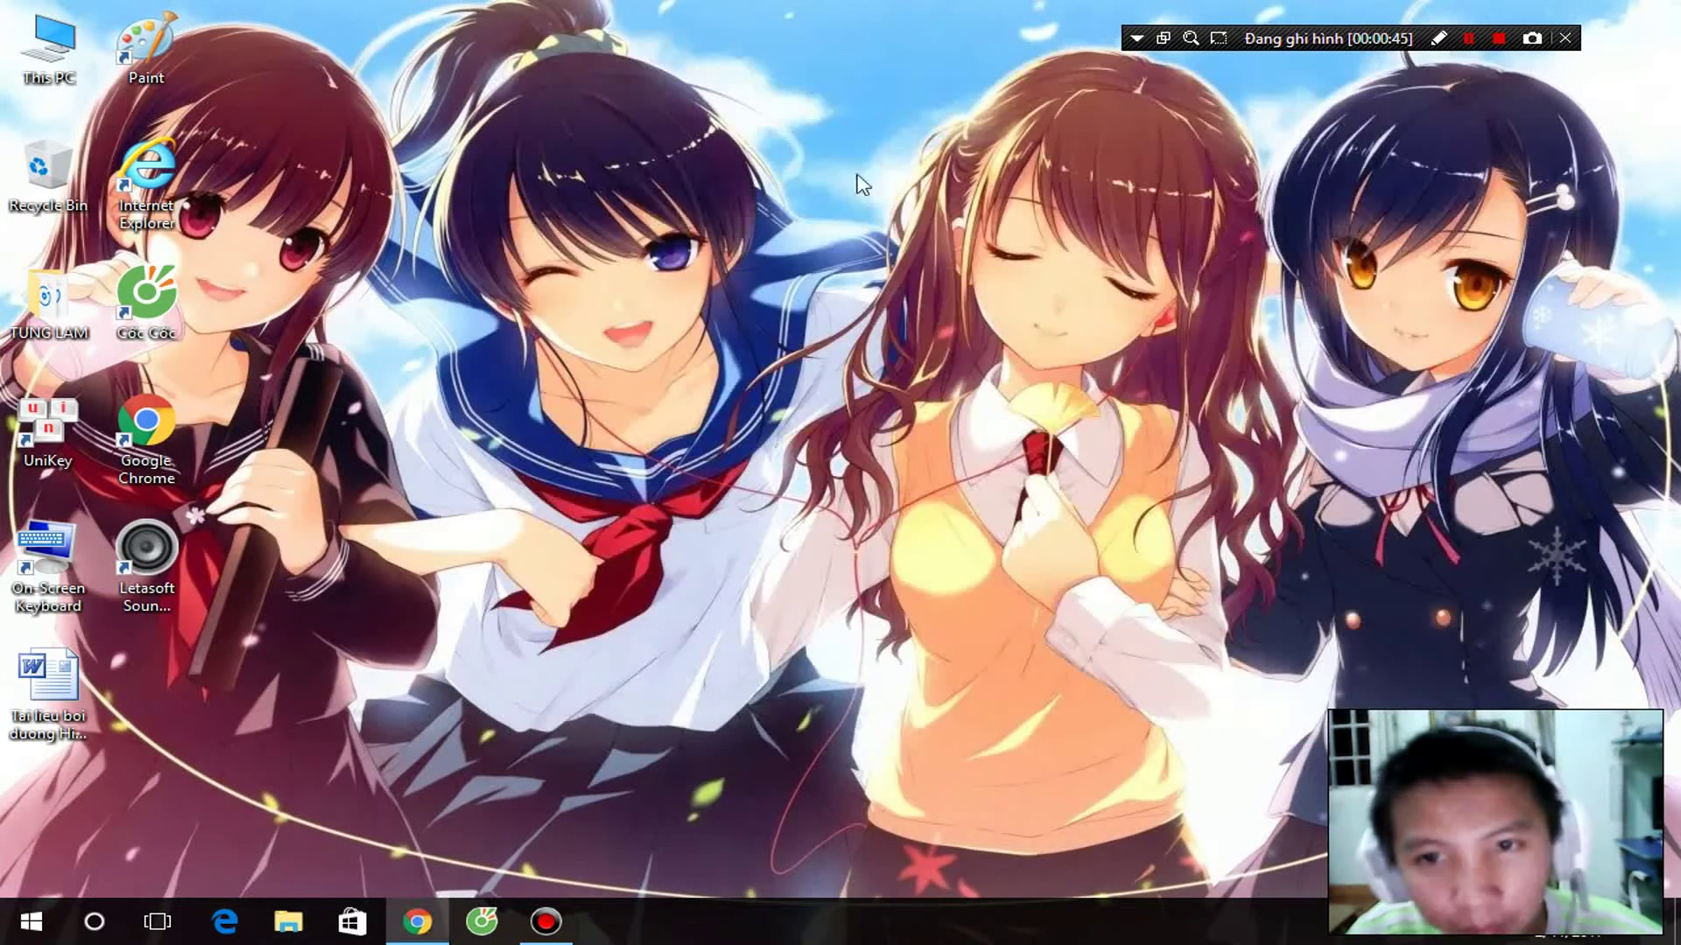
right_click(758, 280)
left_click(768, 287)
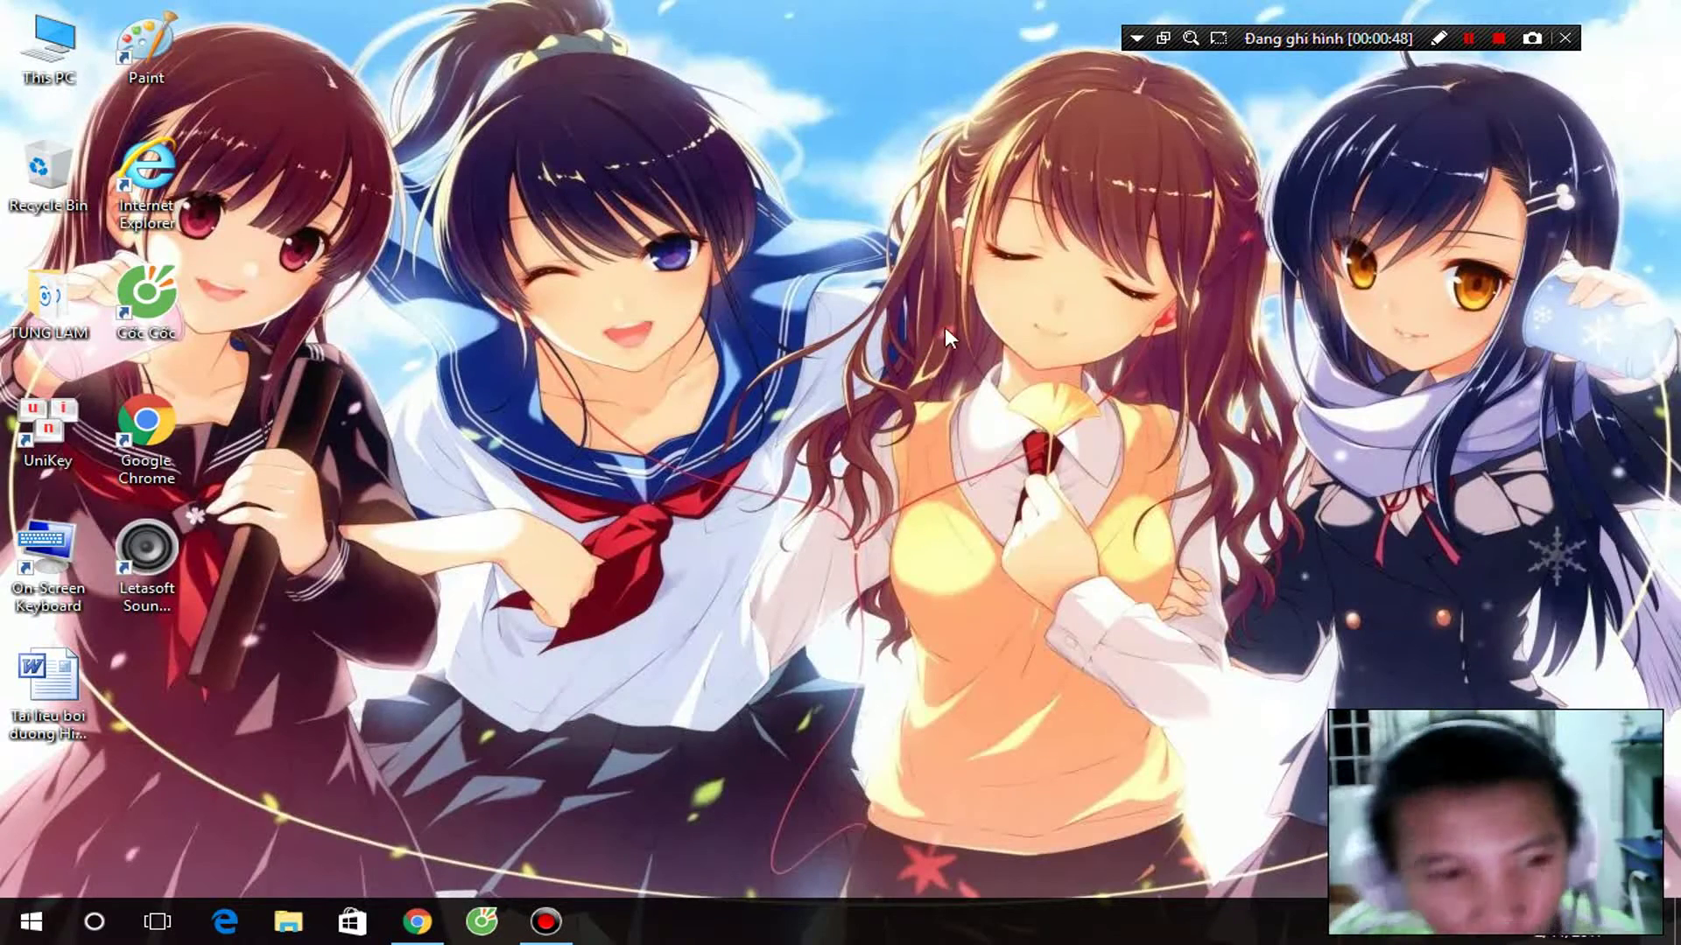
right_click(959, 224)
left_click(1041, 300)
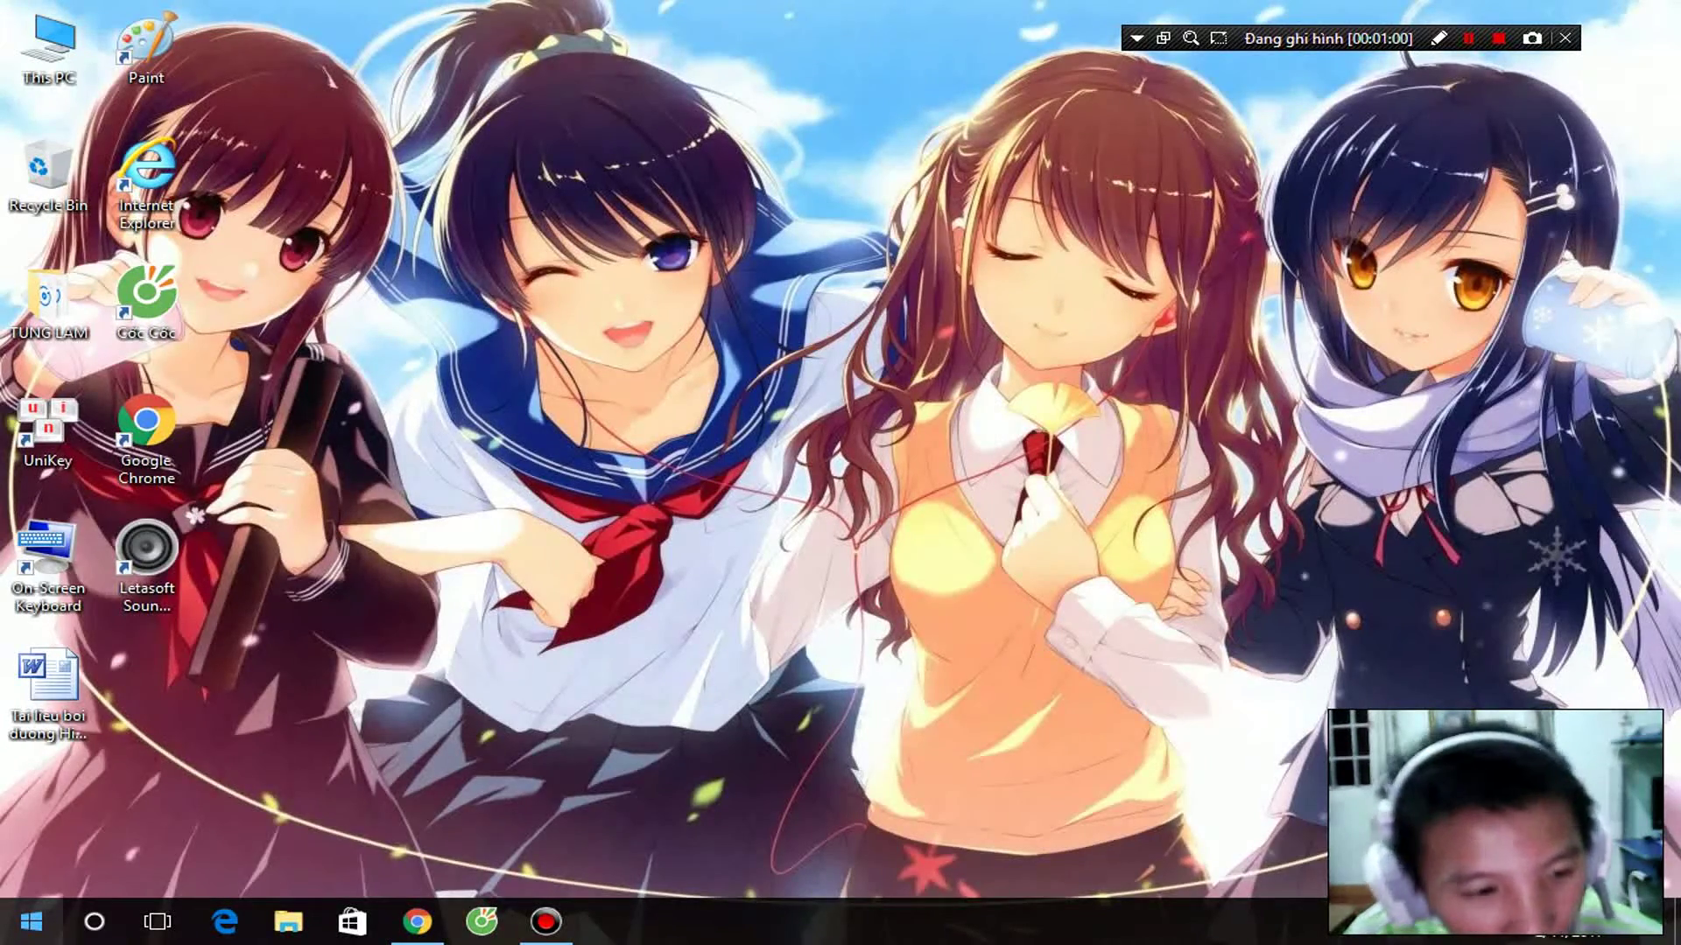
- Open Disk Management from the Start button's shortcuts and close its window
right_click(34, 933)
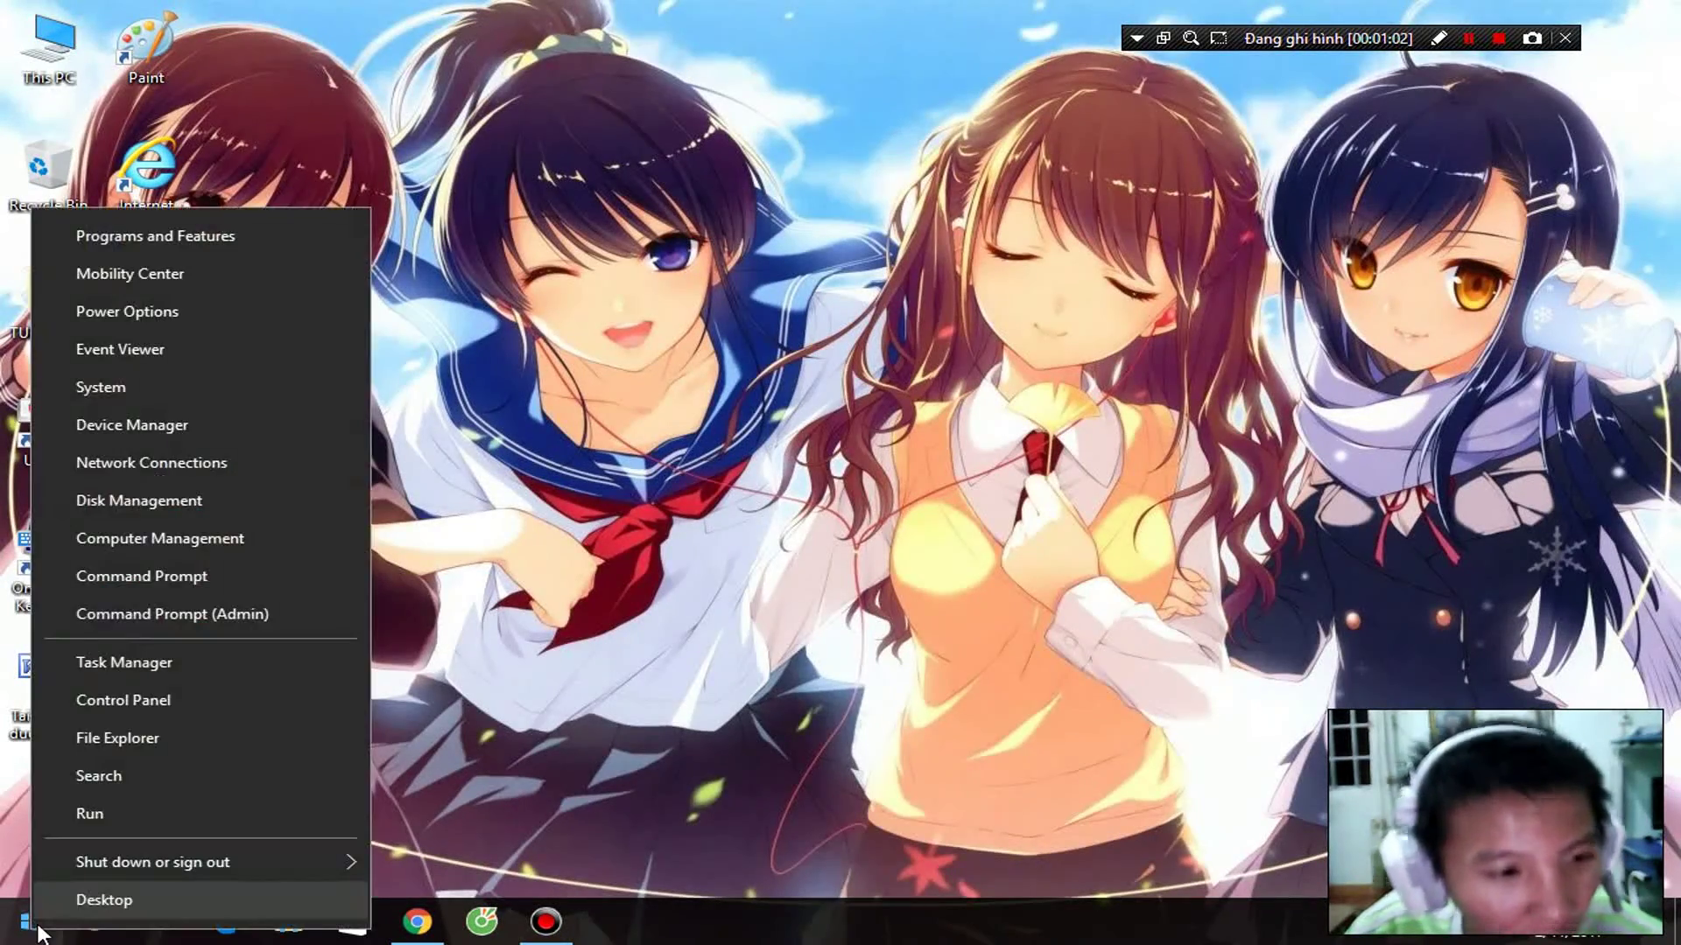
left_click(219, 506)
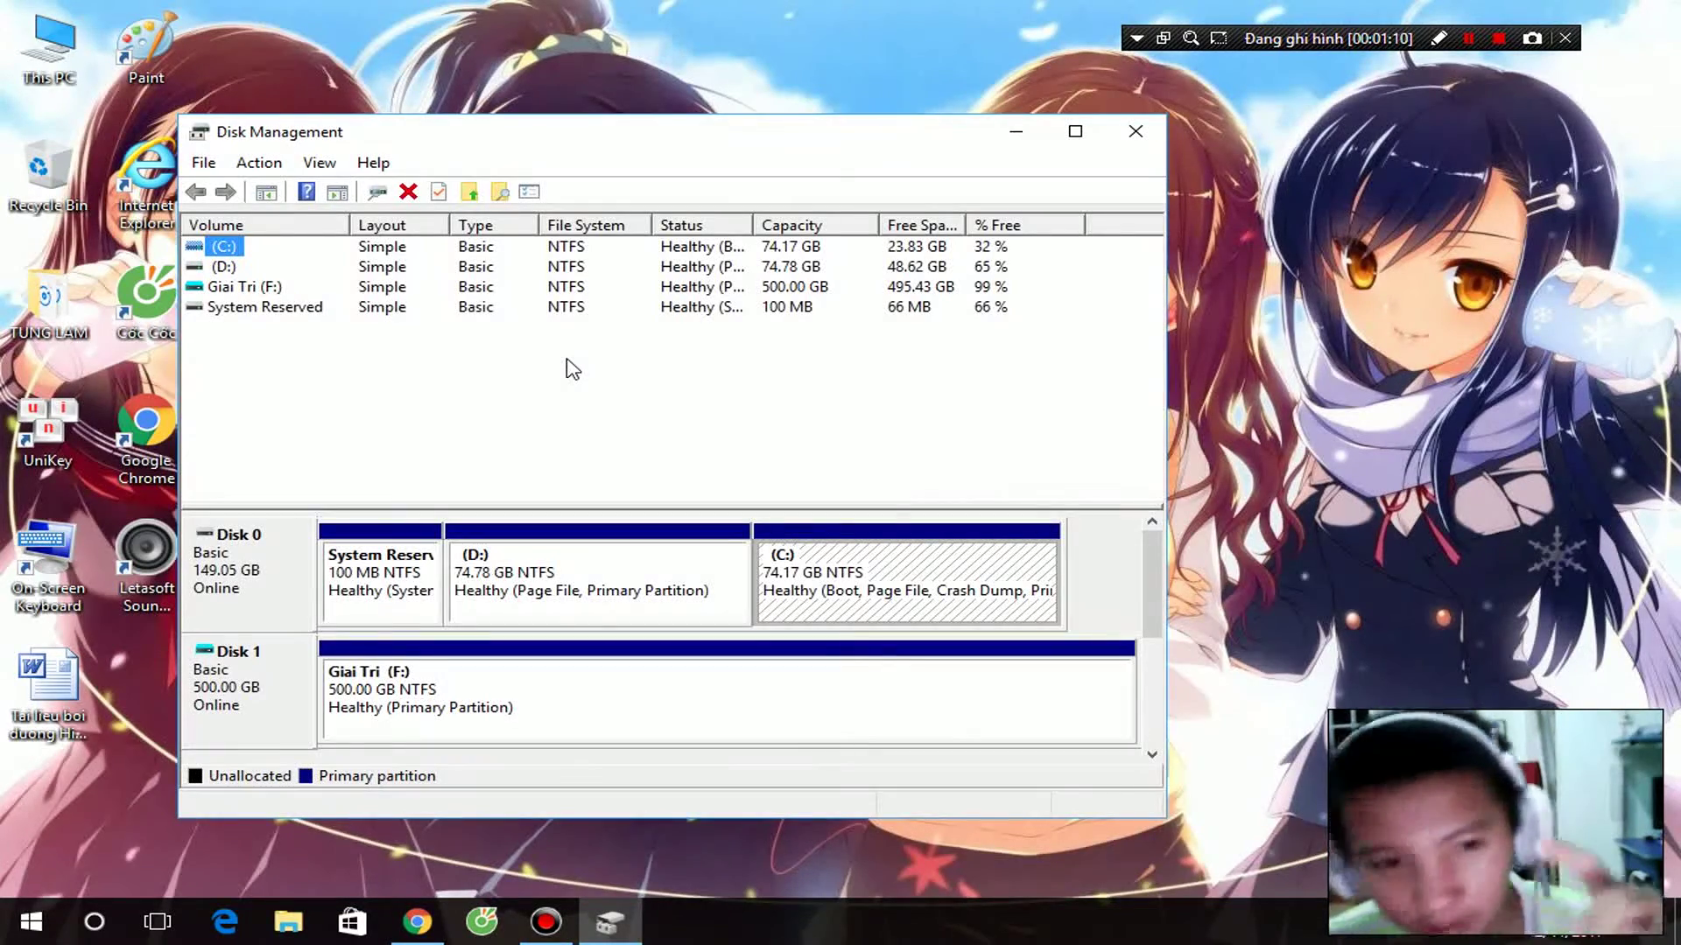
left_click(1152, 137)
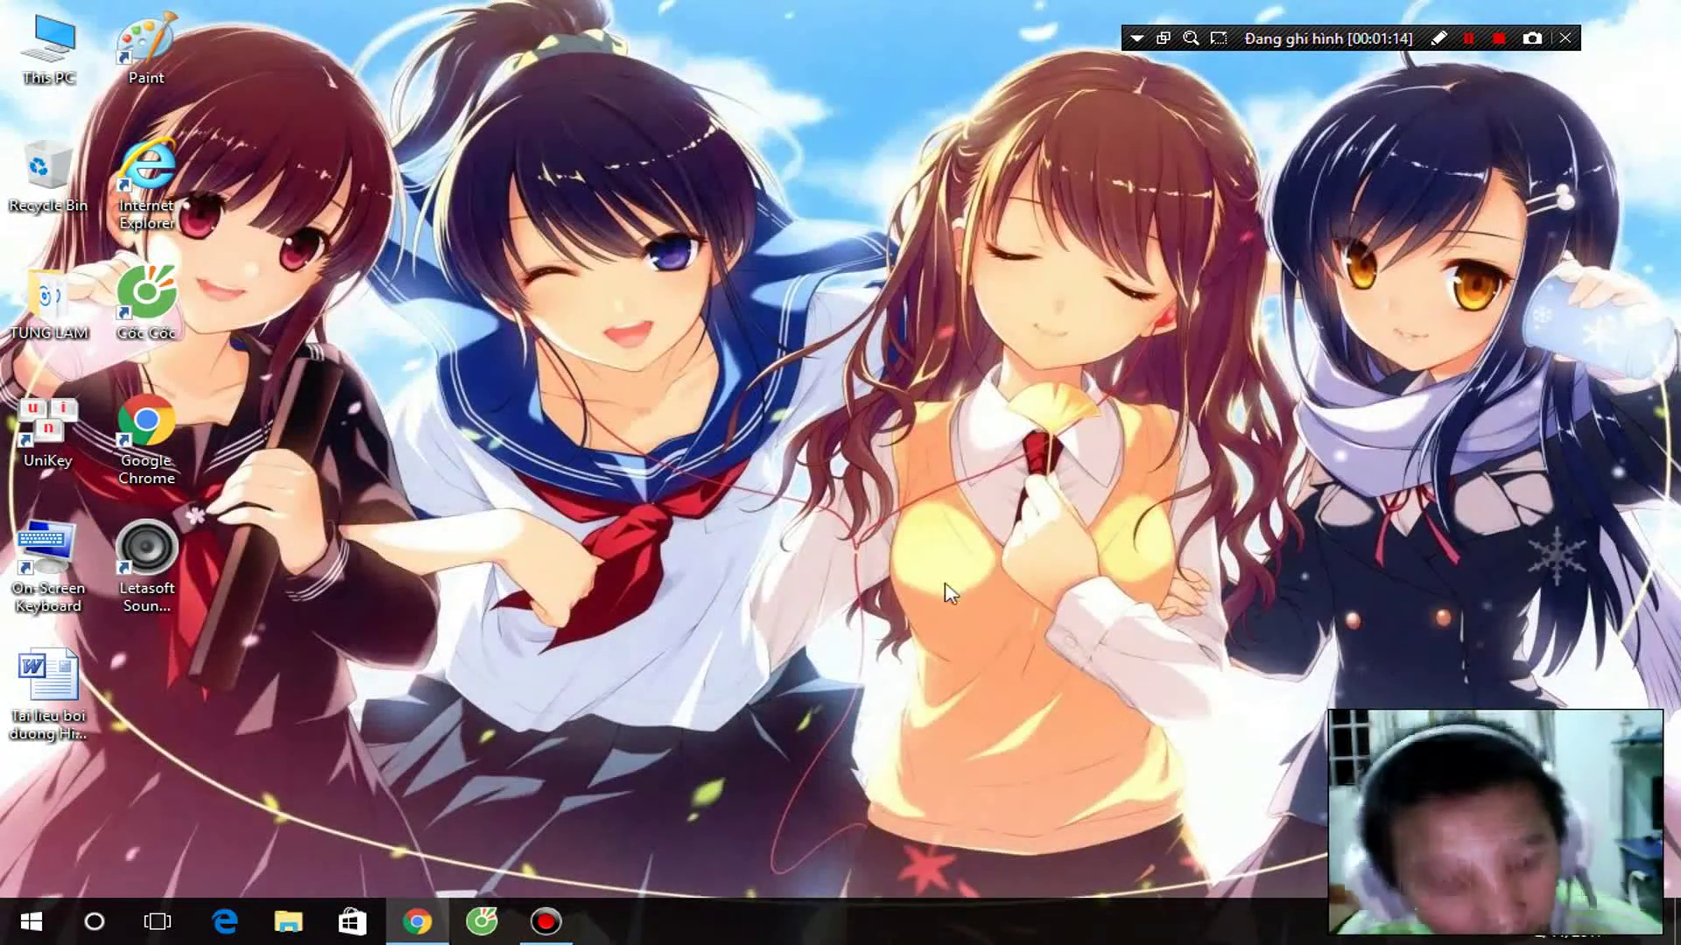
- Open the On-Screen Keyboard, enlarge it, and use it to bring up the Run dialog
double_click(75, 523)
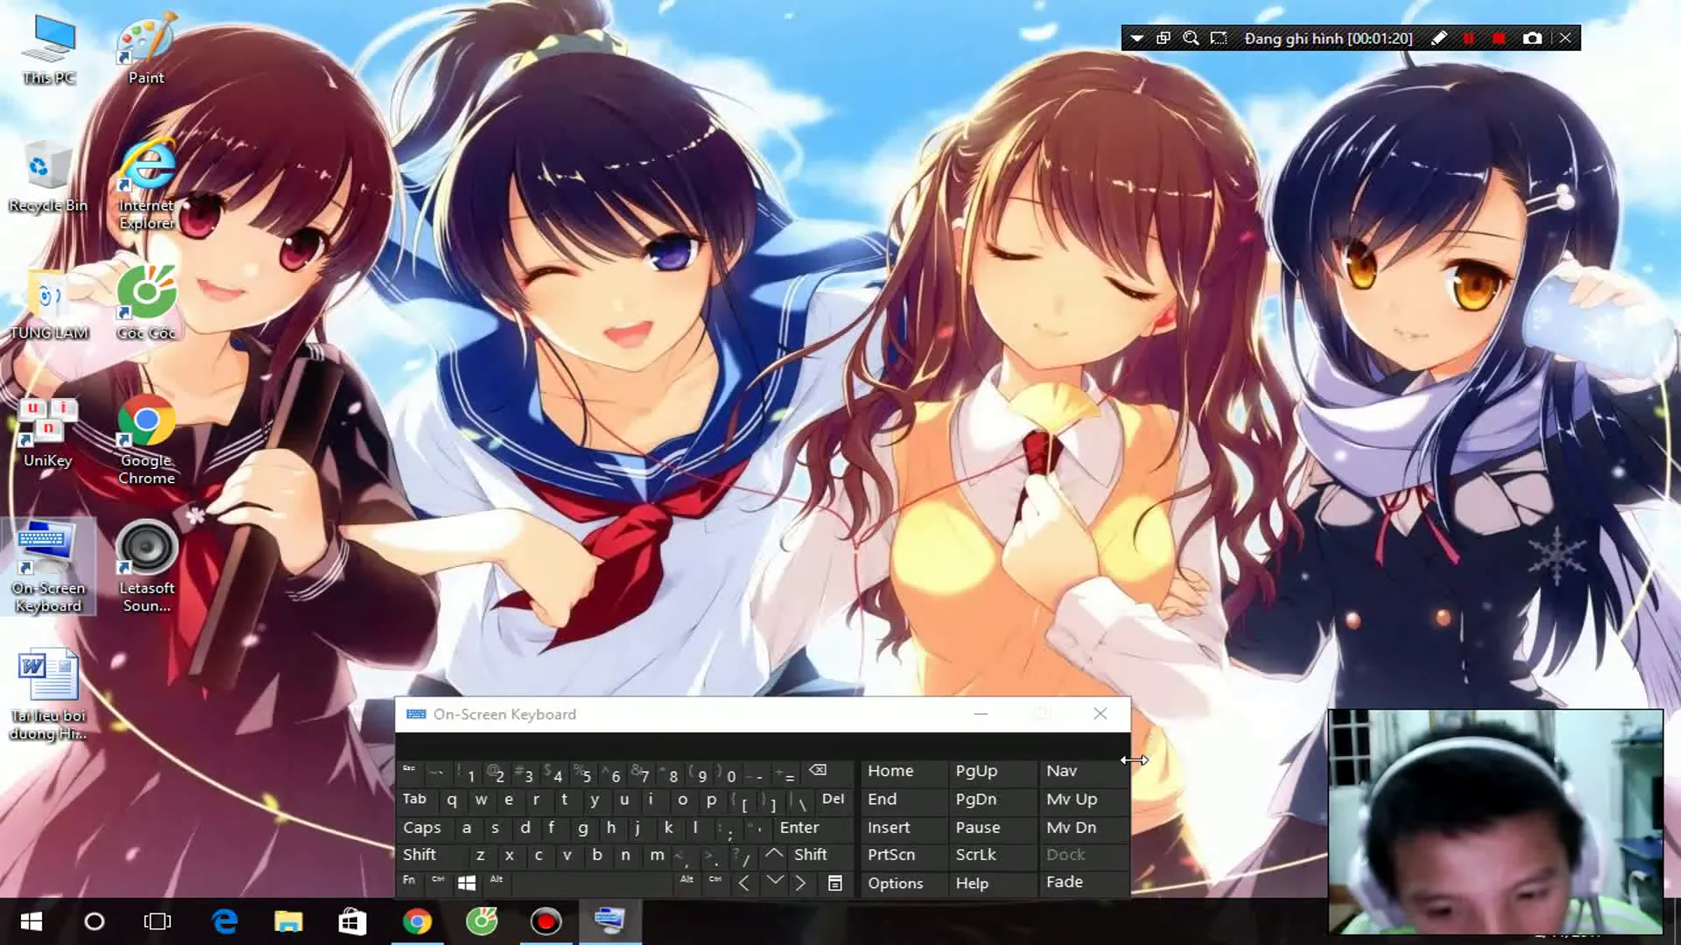
left_click_drag(1129, 699, 1129, 528)
left_click(516, 866)
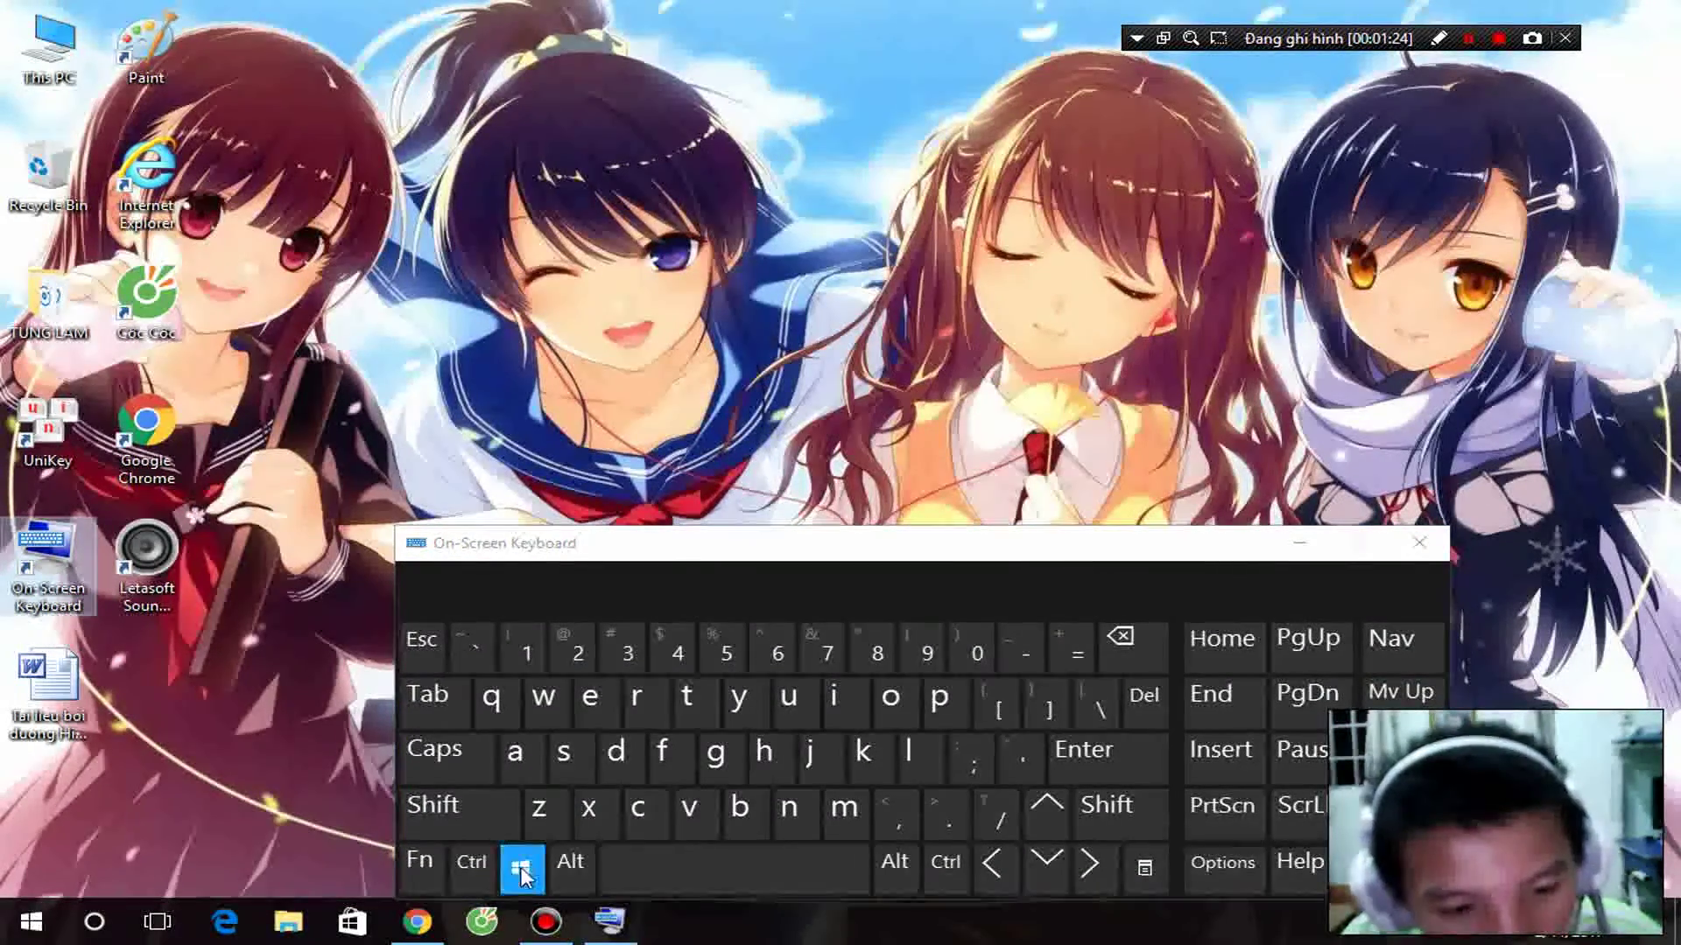
left_click(647, 703)
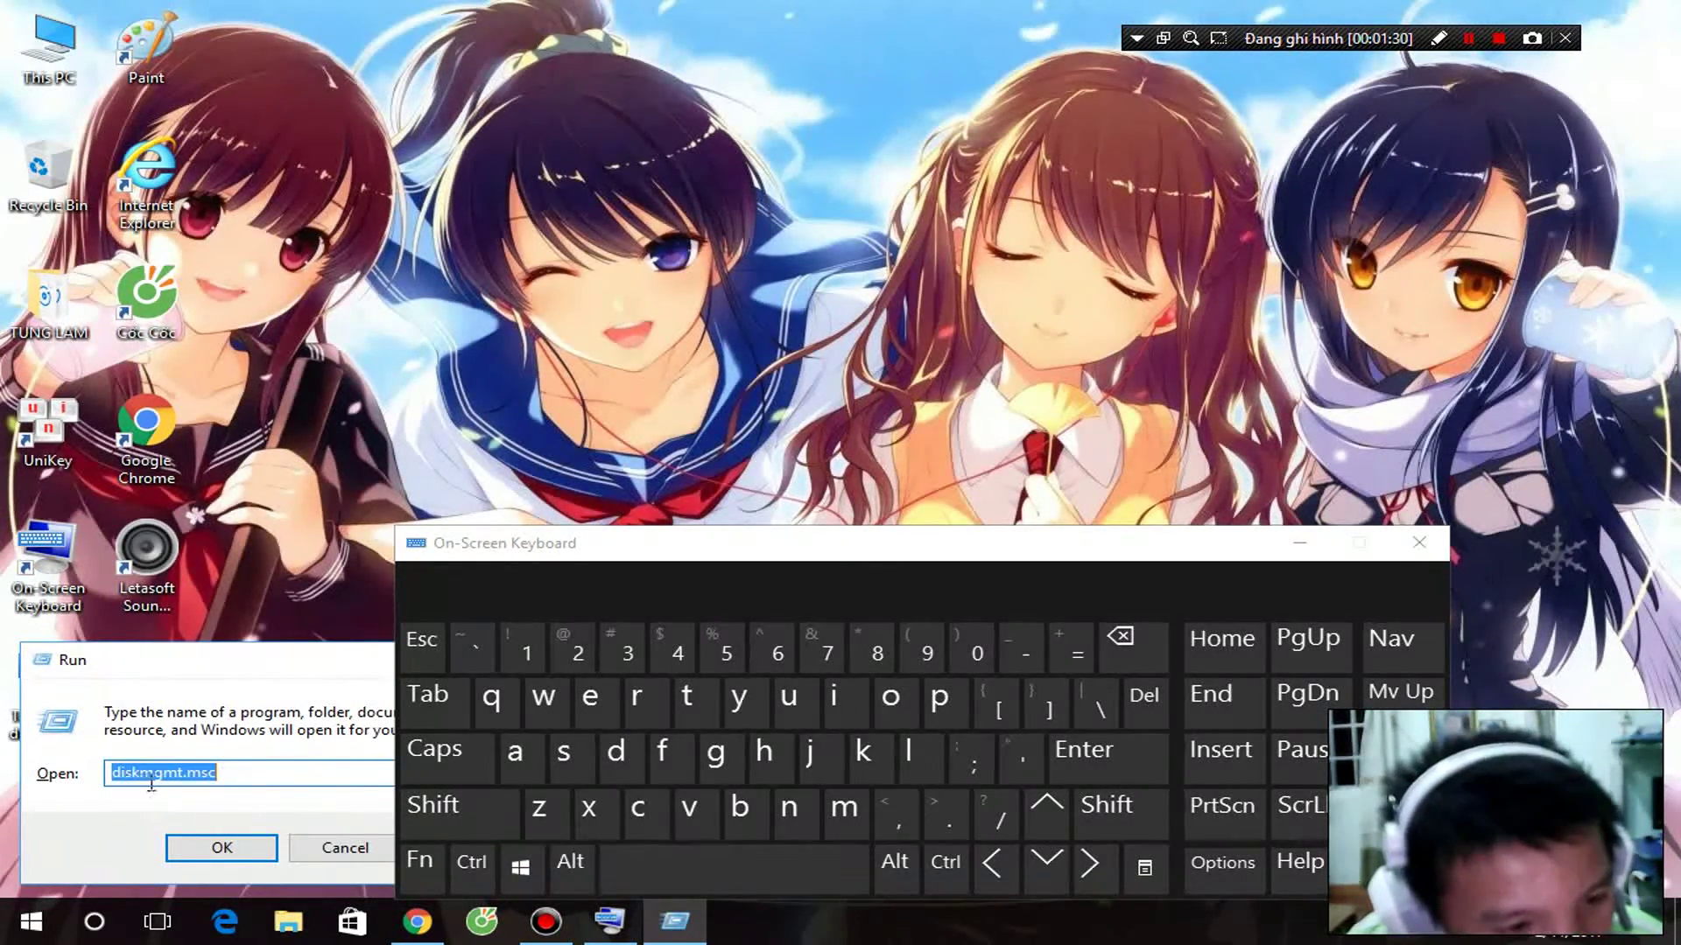
- Run diskmgmt.msc to launch Disk Management, and close the On-Screen Keyboard
left_click(254, 773)
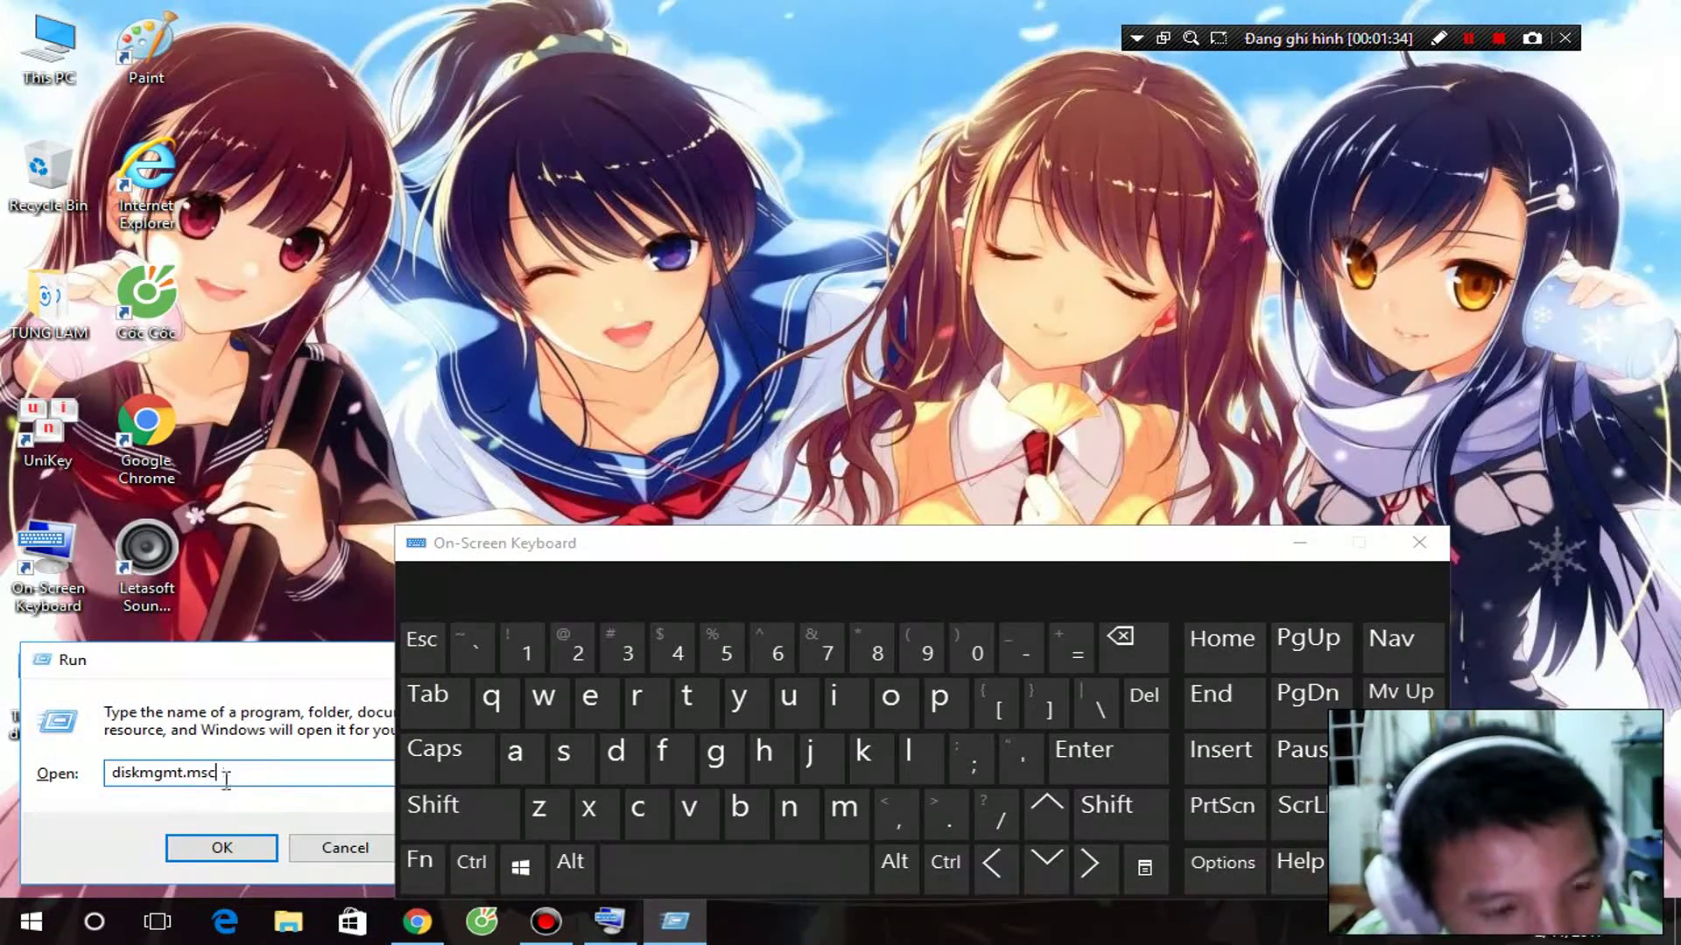
left_click(219, 848)
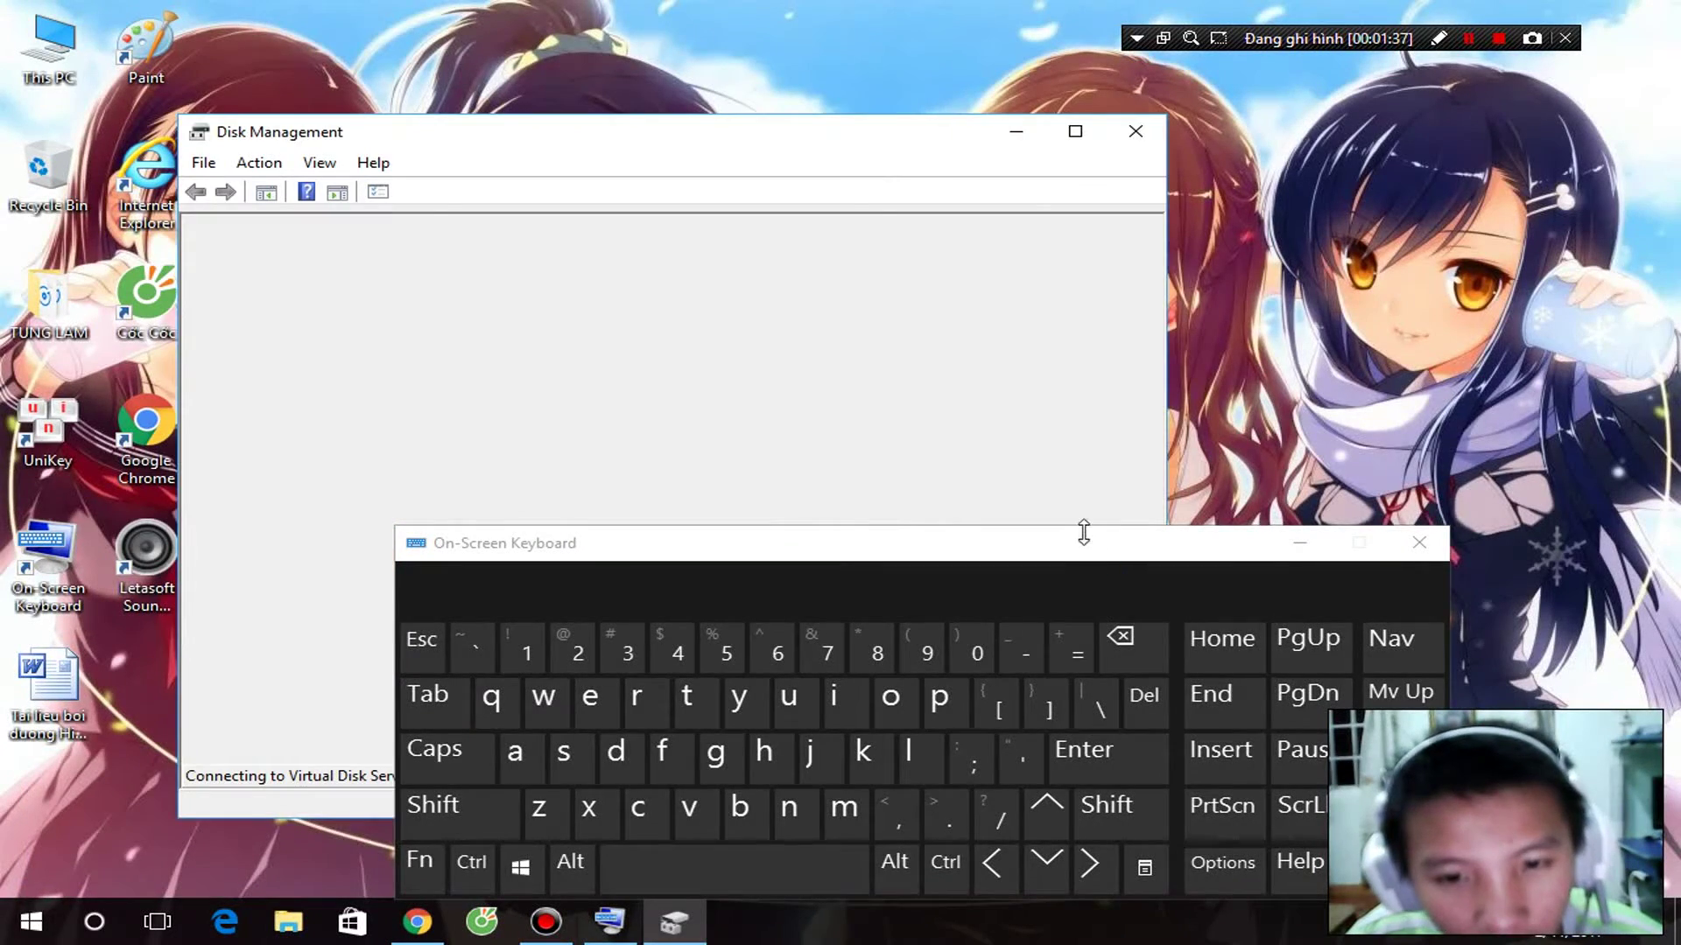
left_click_drag(1083, 531, 1083, 707)
left_click(1341, 722)
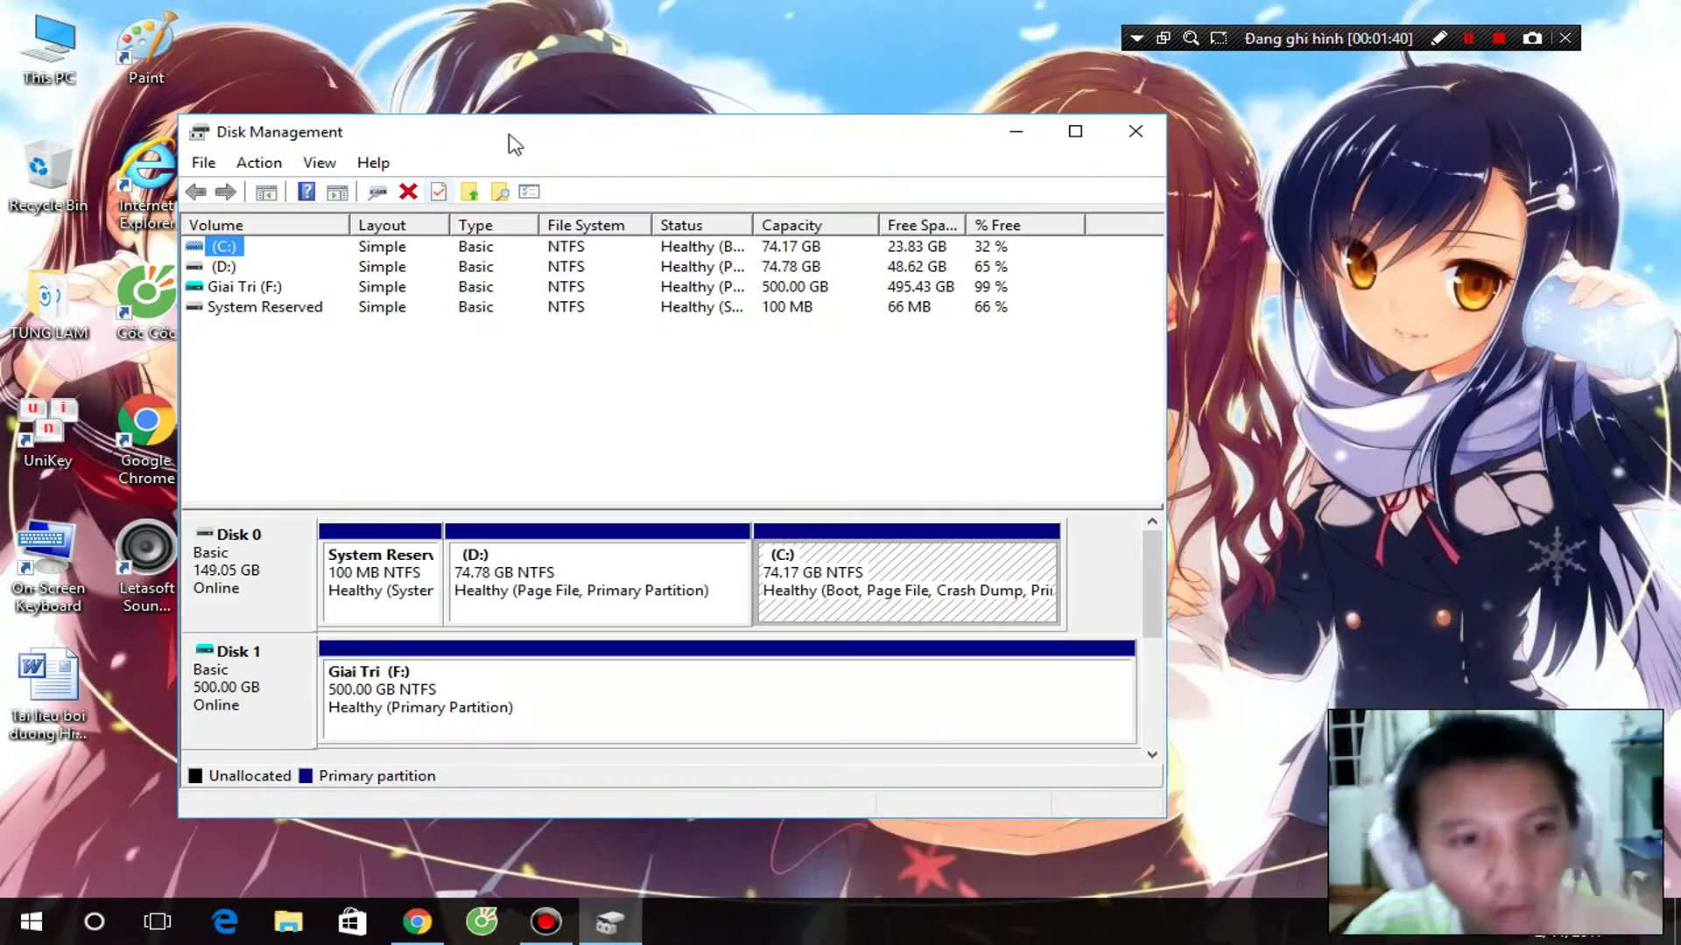
- Maximize Disk Management and examine Disk 0, Disk 1 and the Giai Tri (F:) volume
left_click(1075, 131)
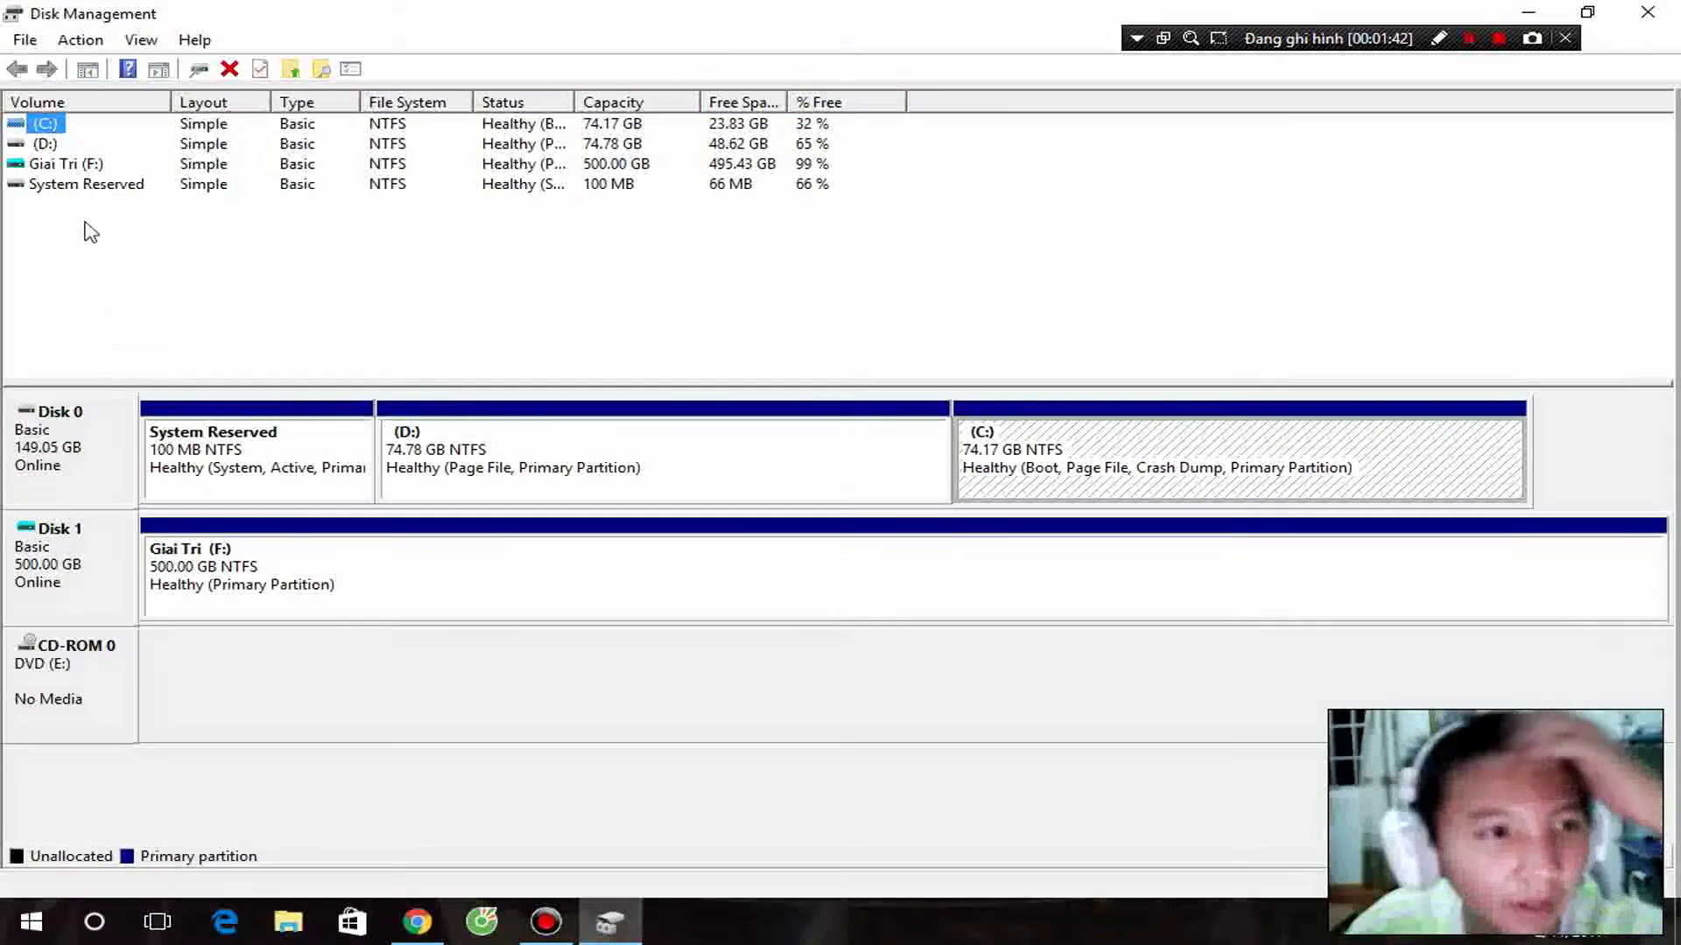
left_click(99, 170)
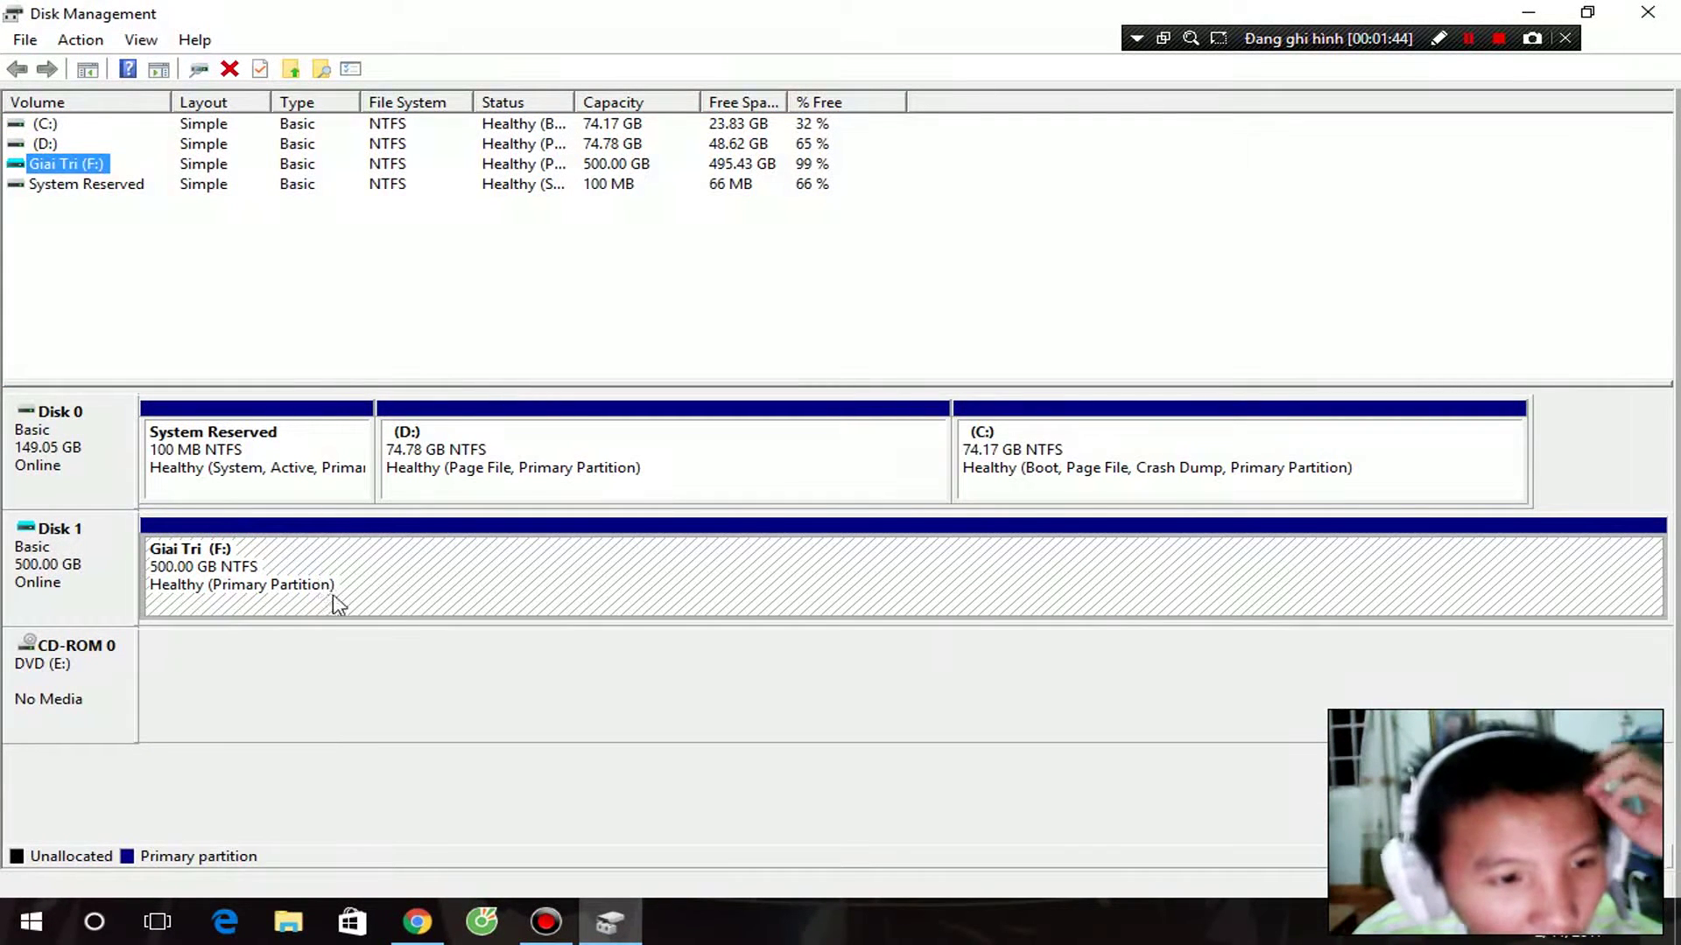
left_click(351, 711)
left_click(59, 459)
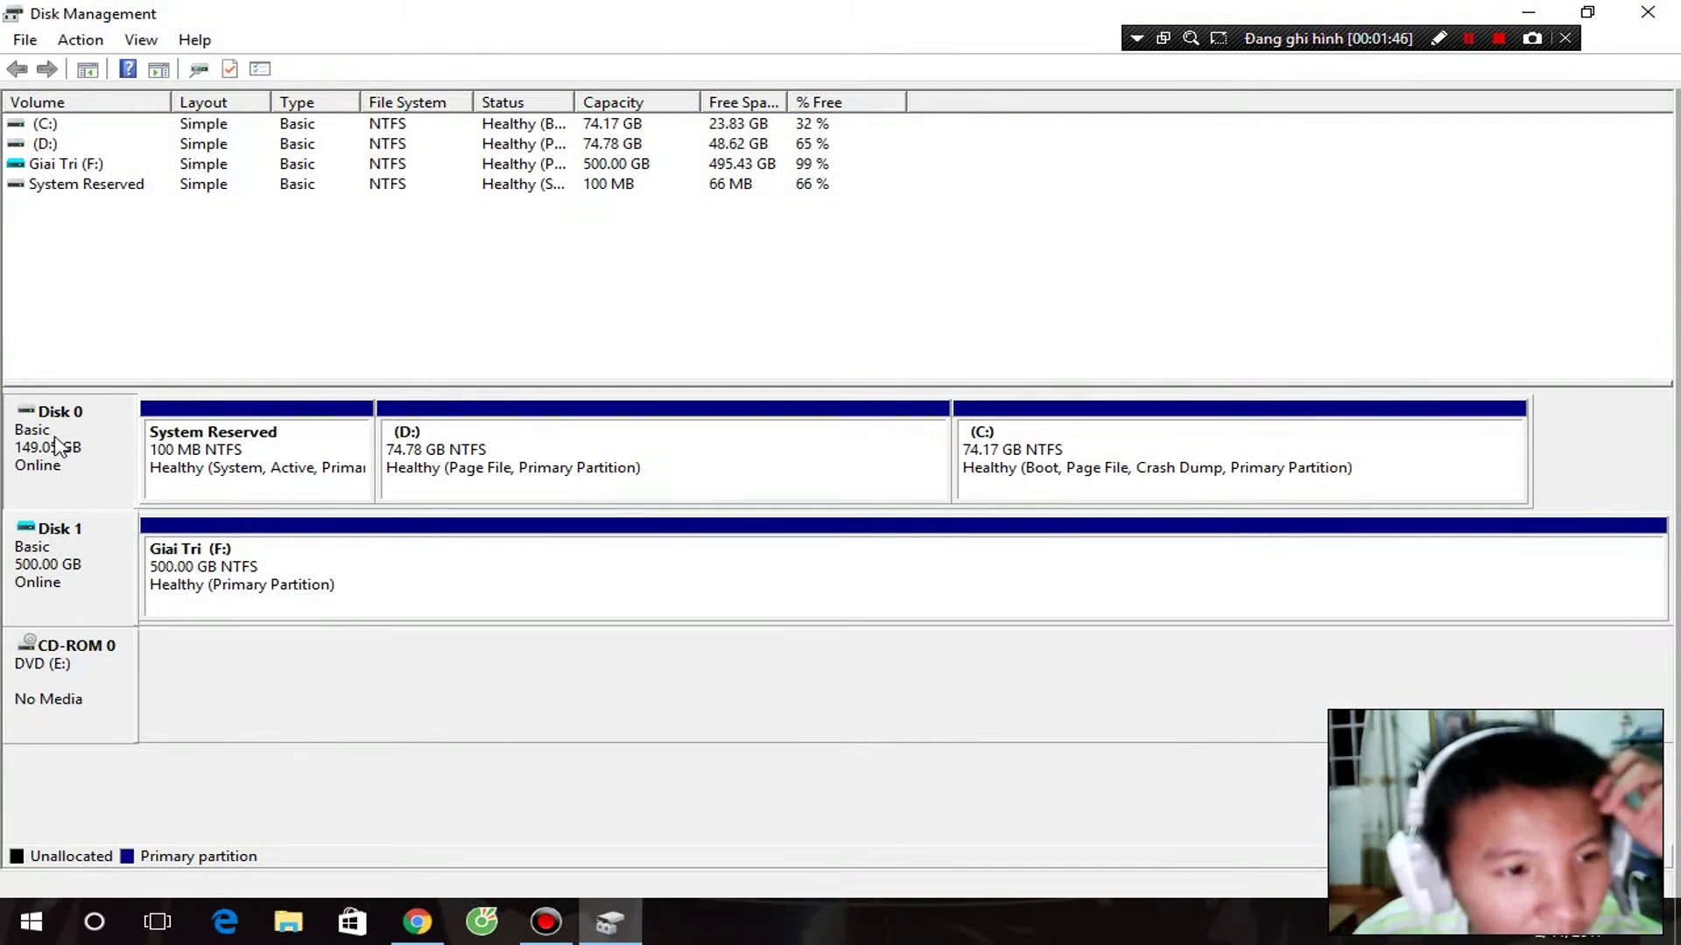
left_click(70, 594)
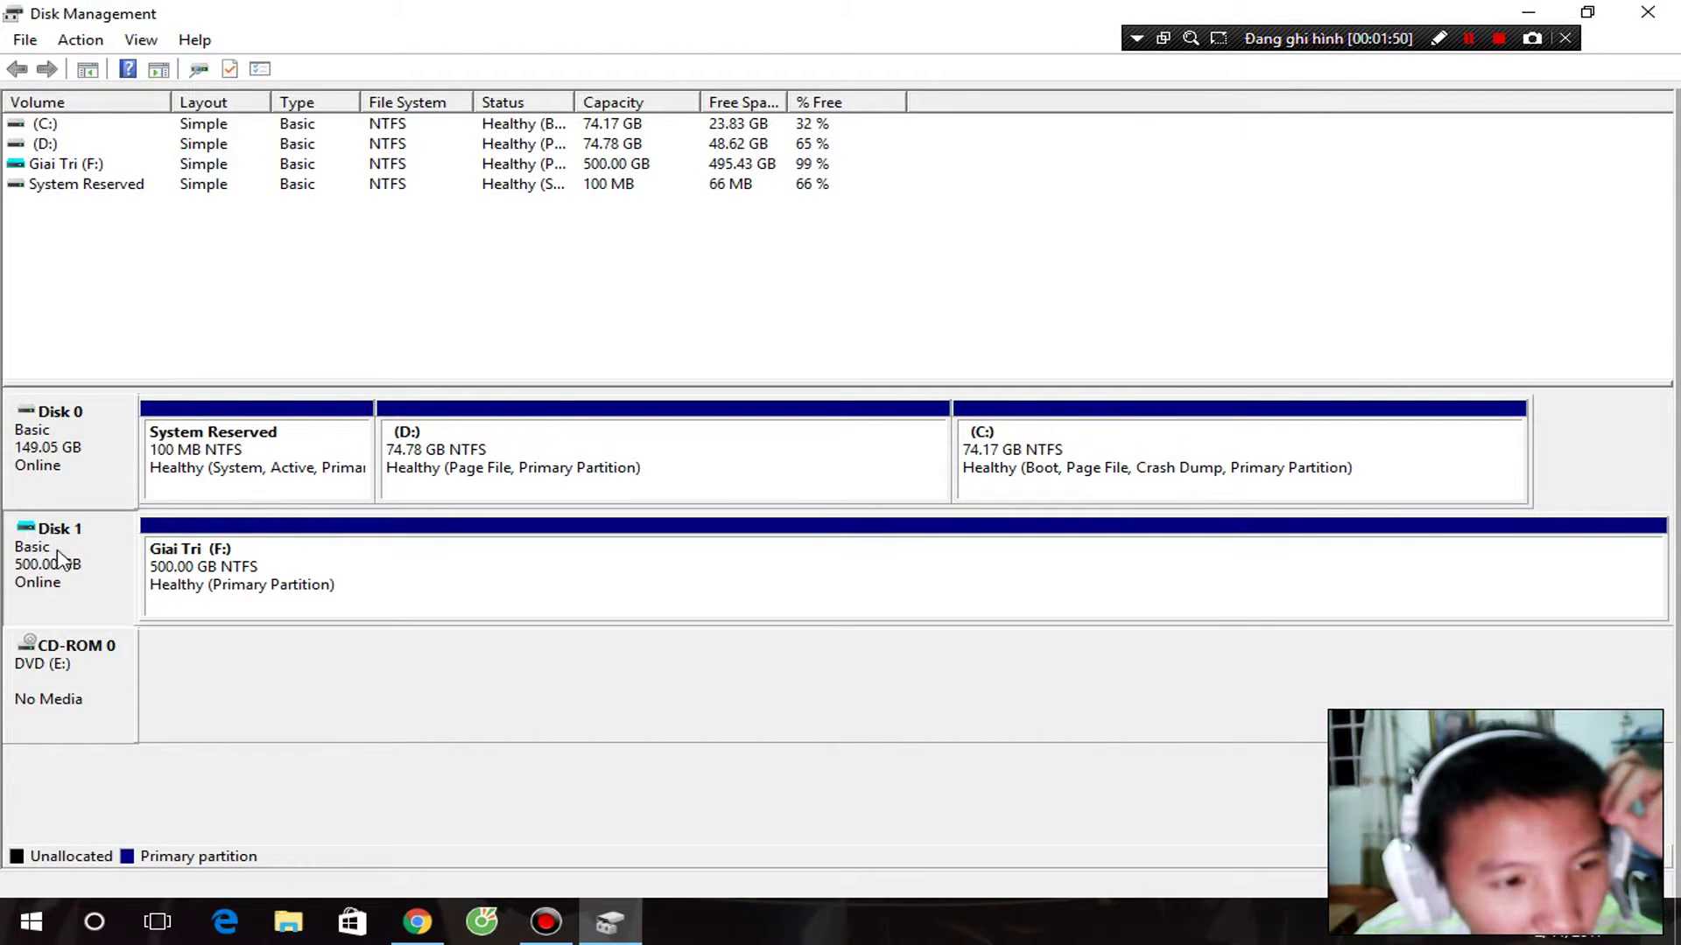
left_click(63, 426)
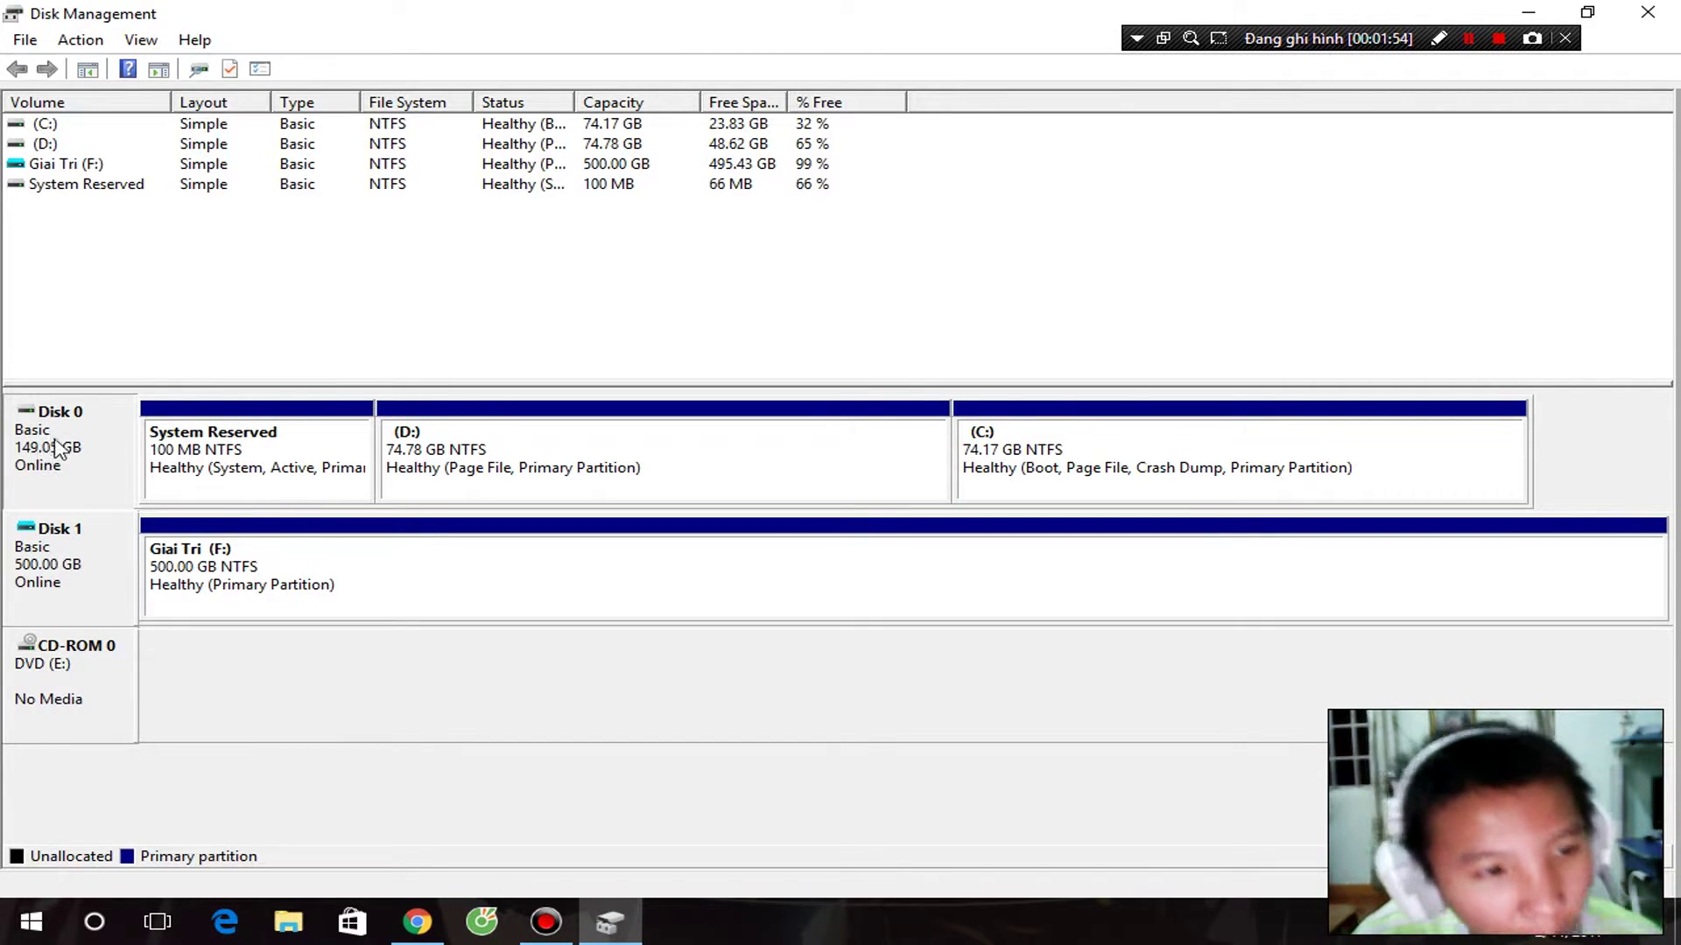
left_click(74, 560)
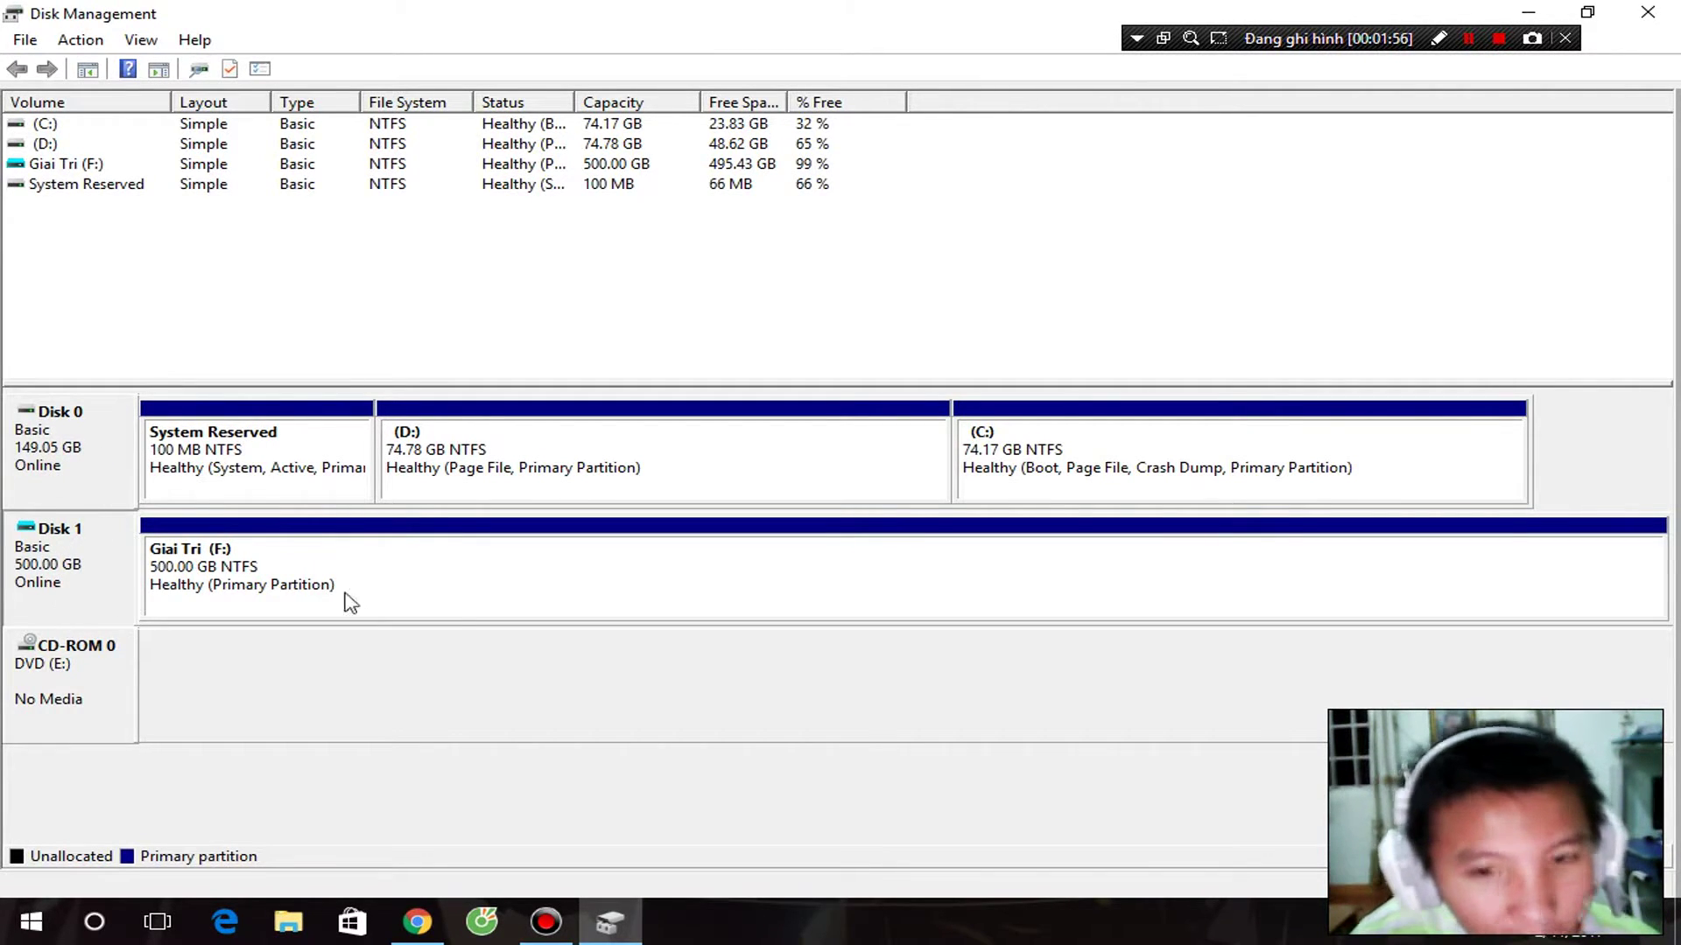
left_click(490, 567)
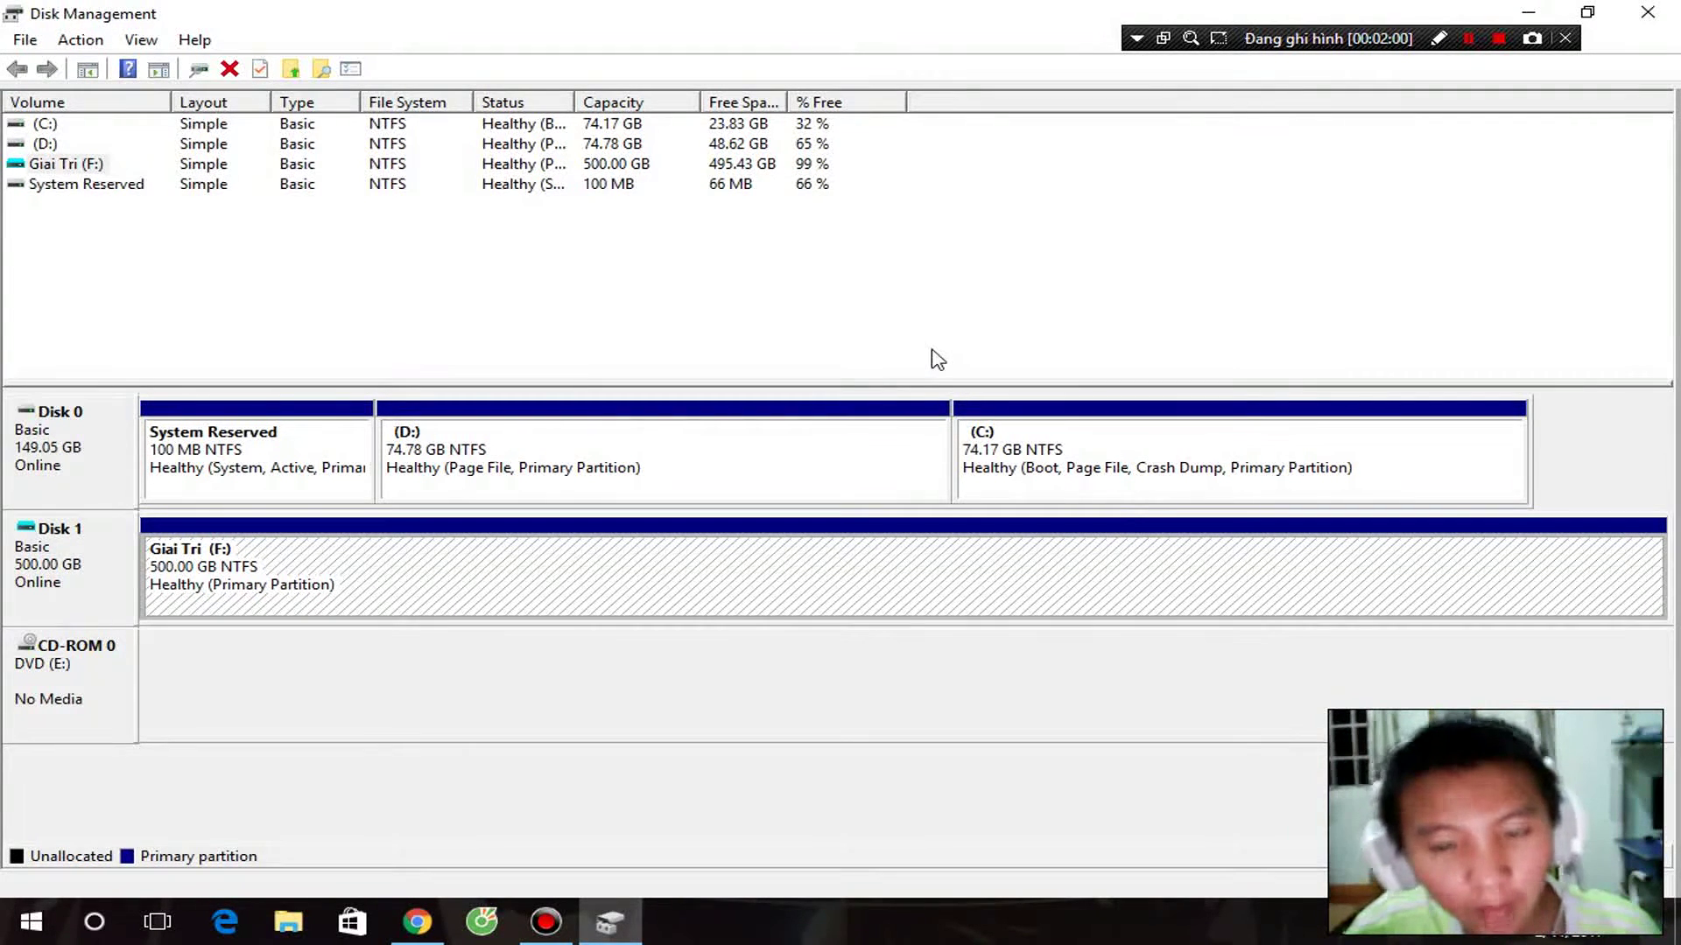
left_click(25, 40)
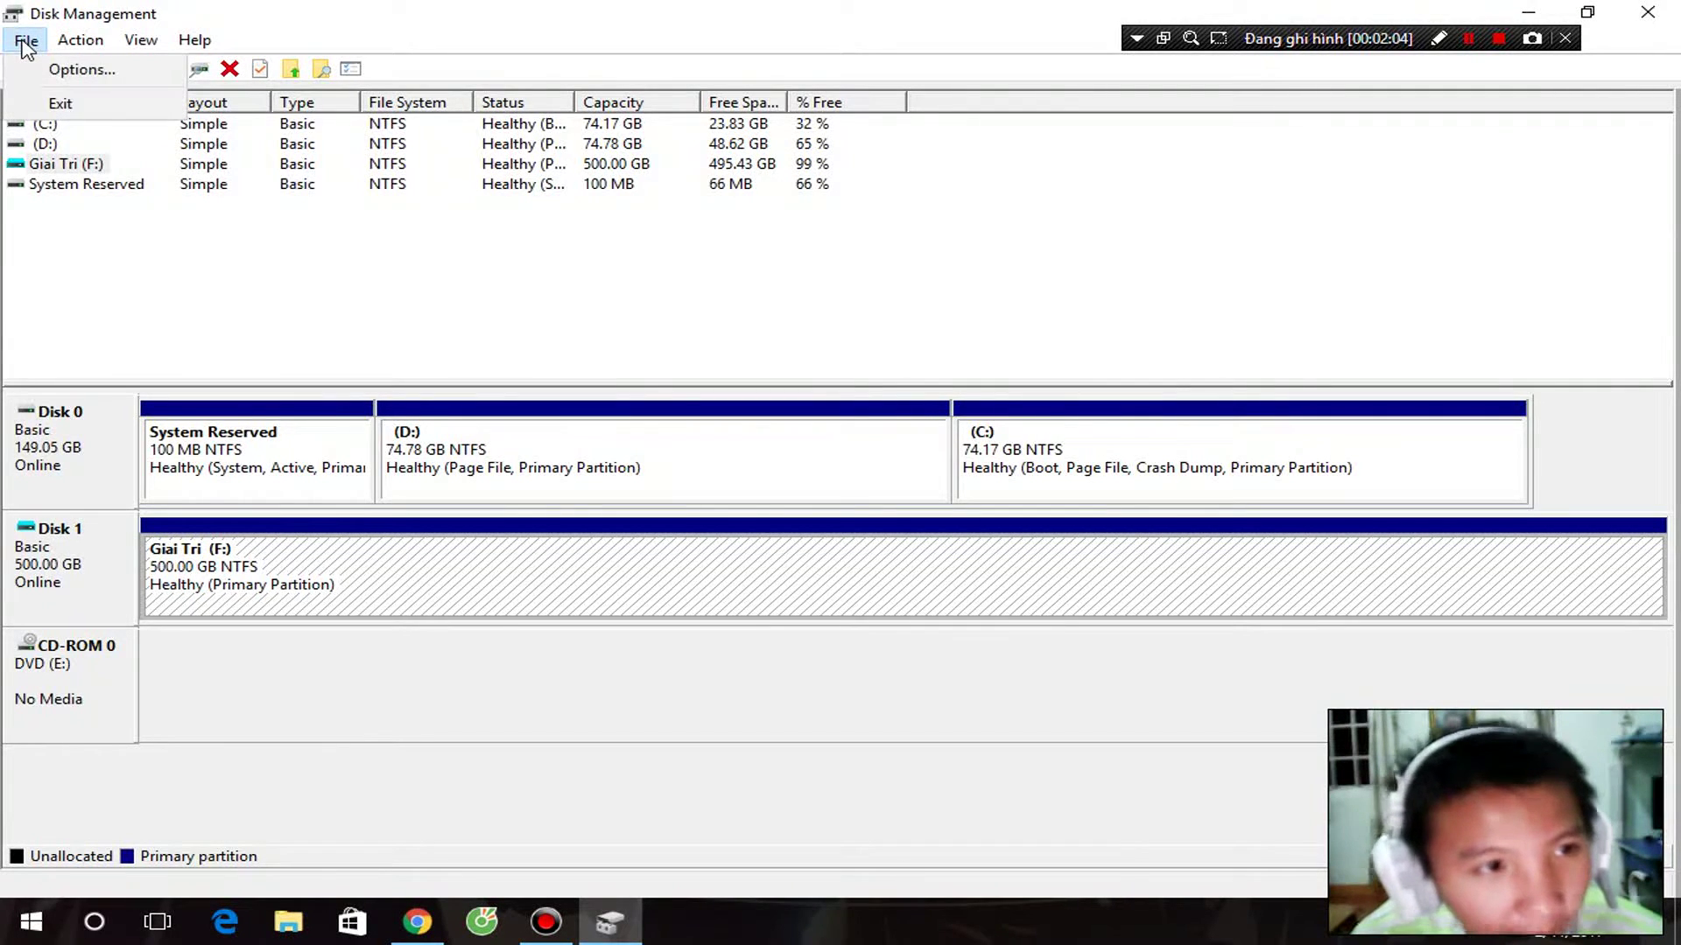
- Start creating a virtual hard disk in VHD format, with its size unit set to GB and its type to Dynamically expanding
left_click(83, 41)
left_click(86, 42)
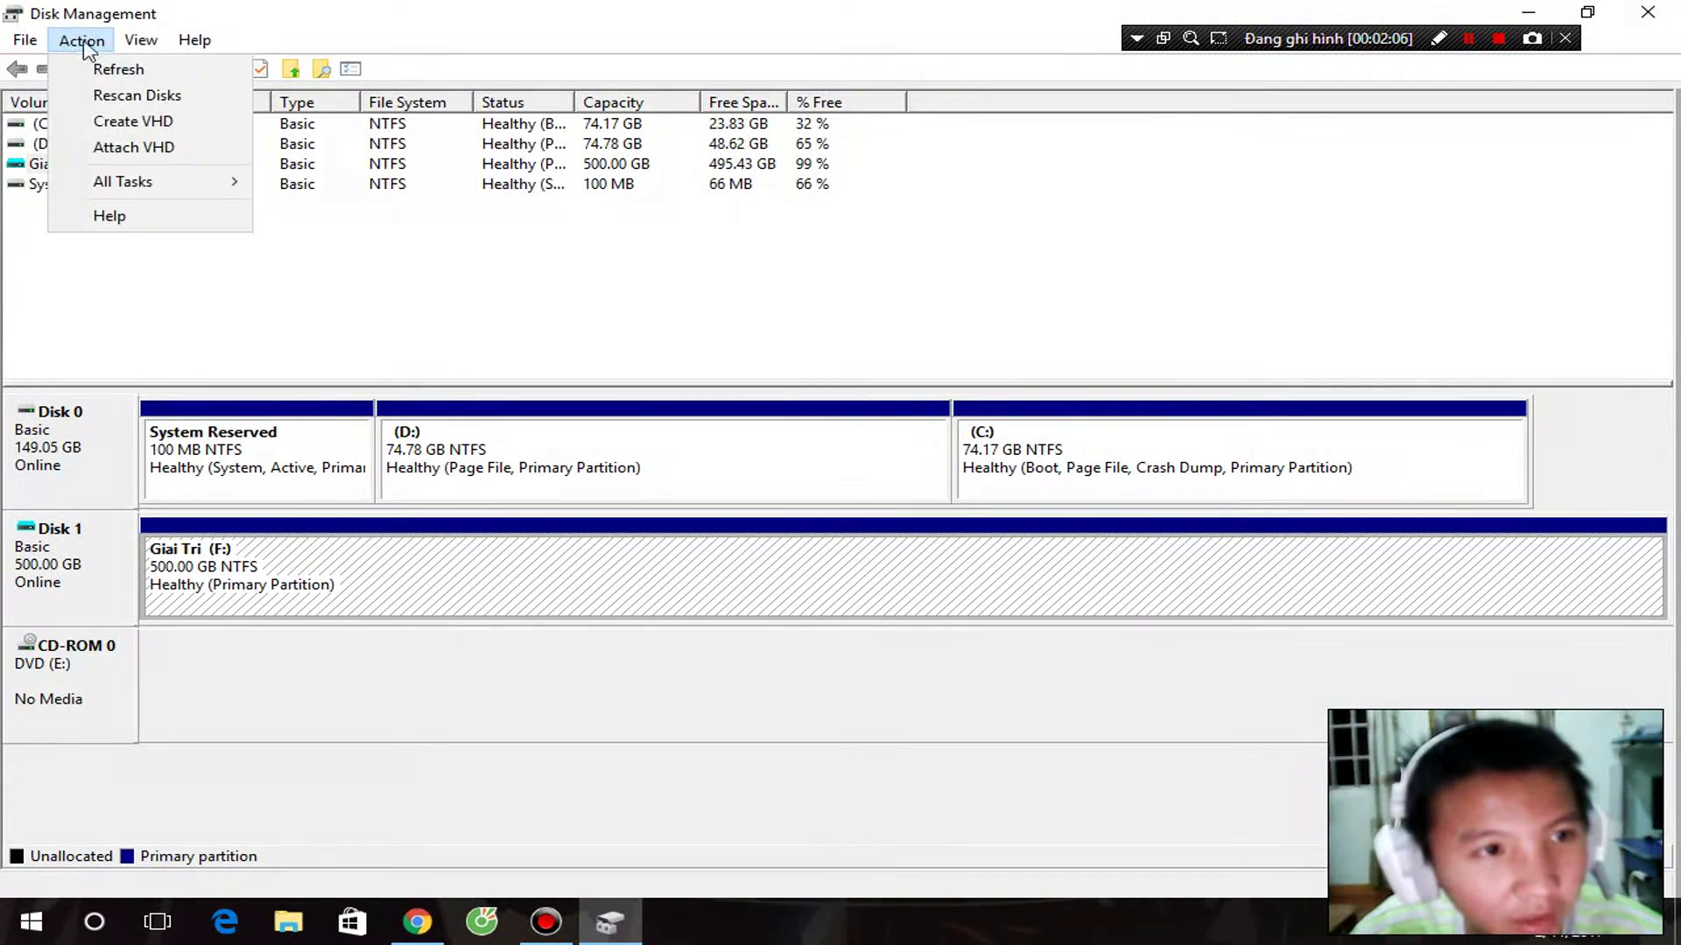
left_click(174, 123)
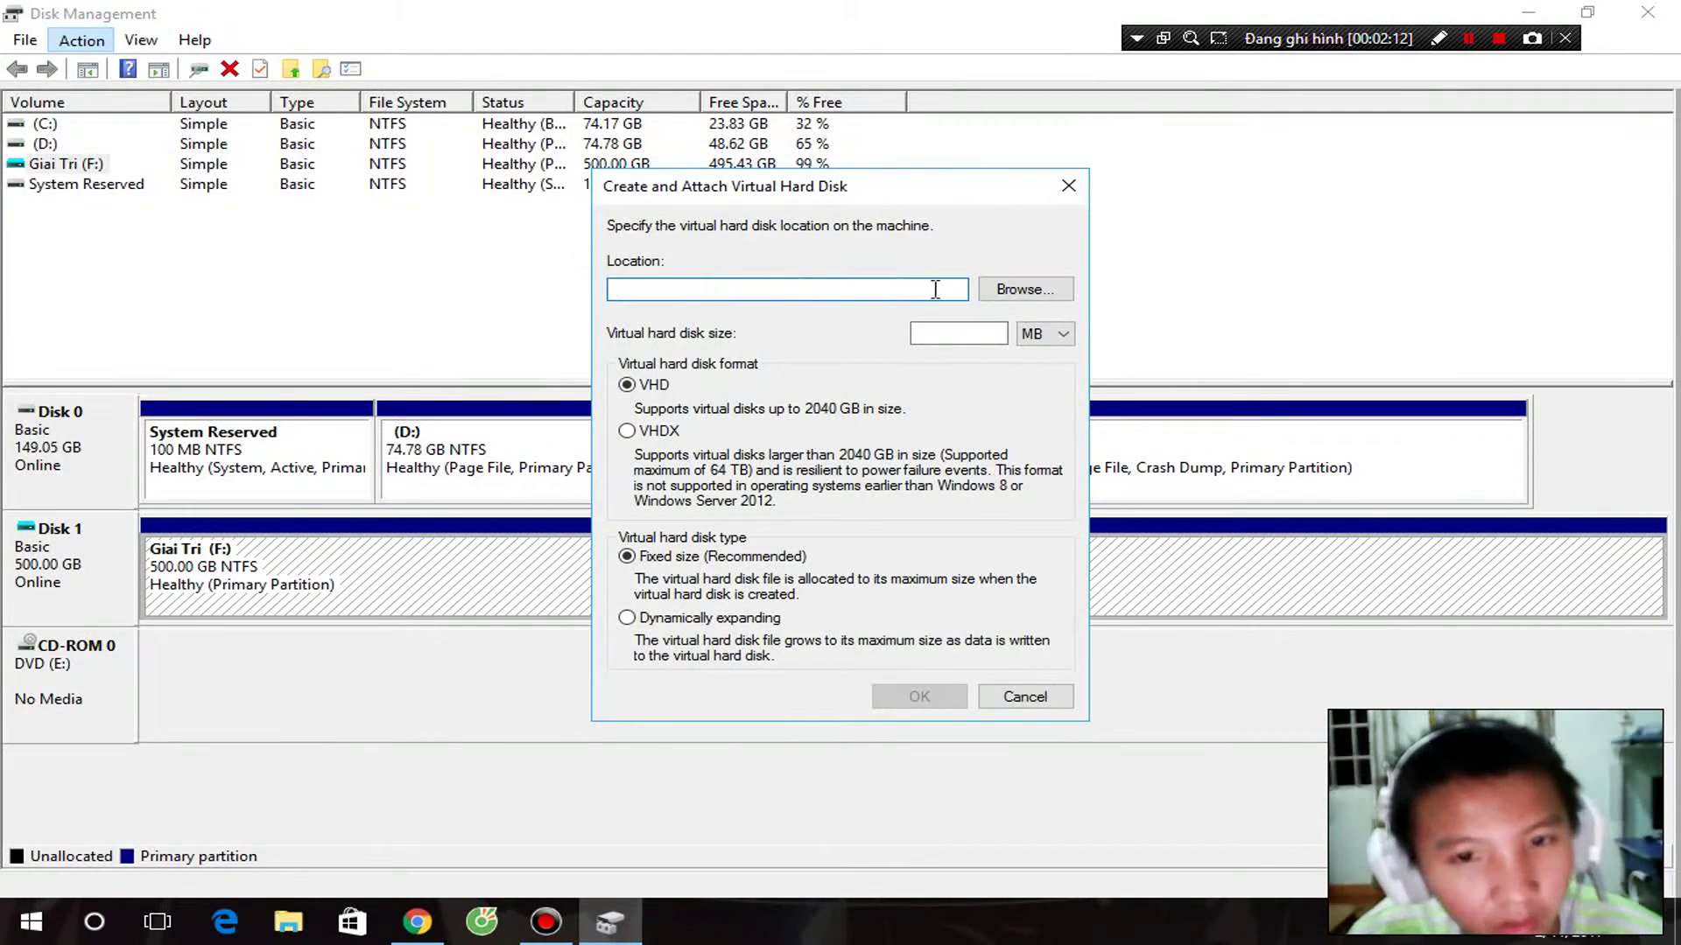
left_click(1061, 335)
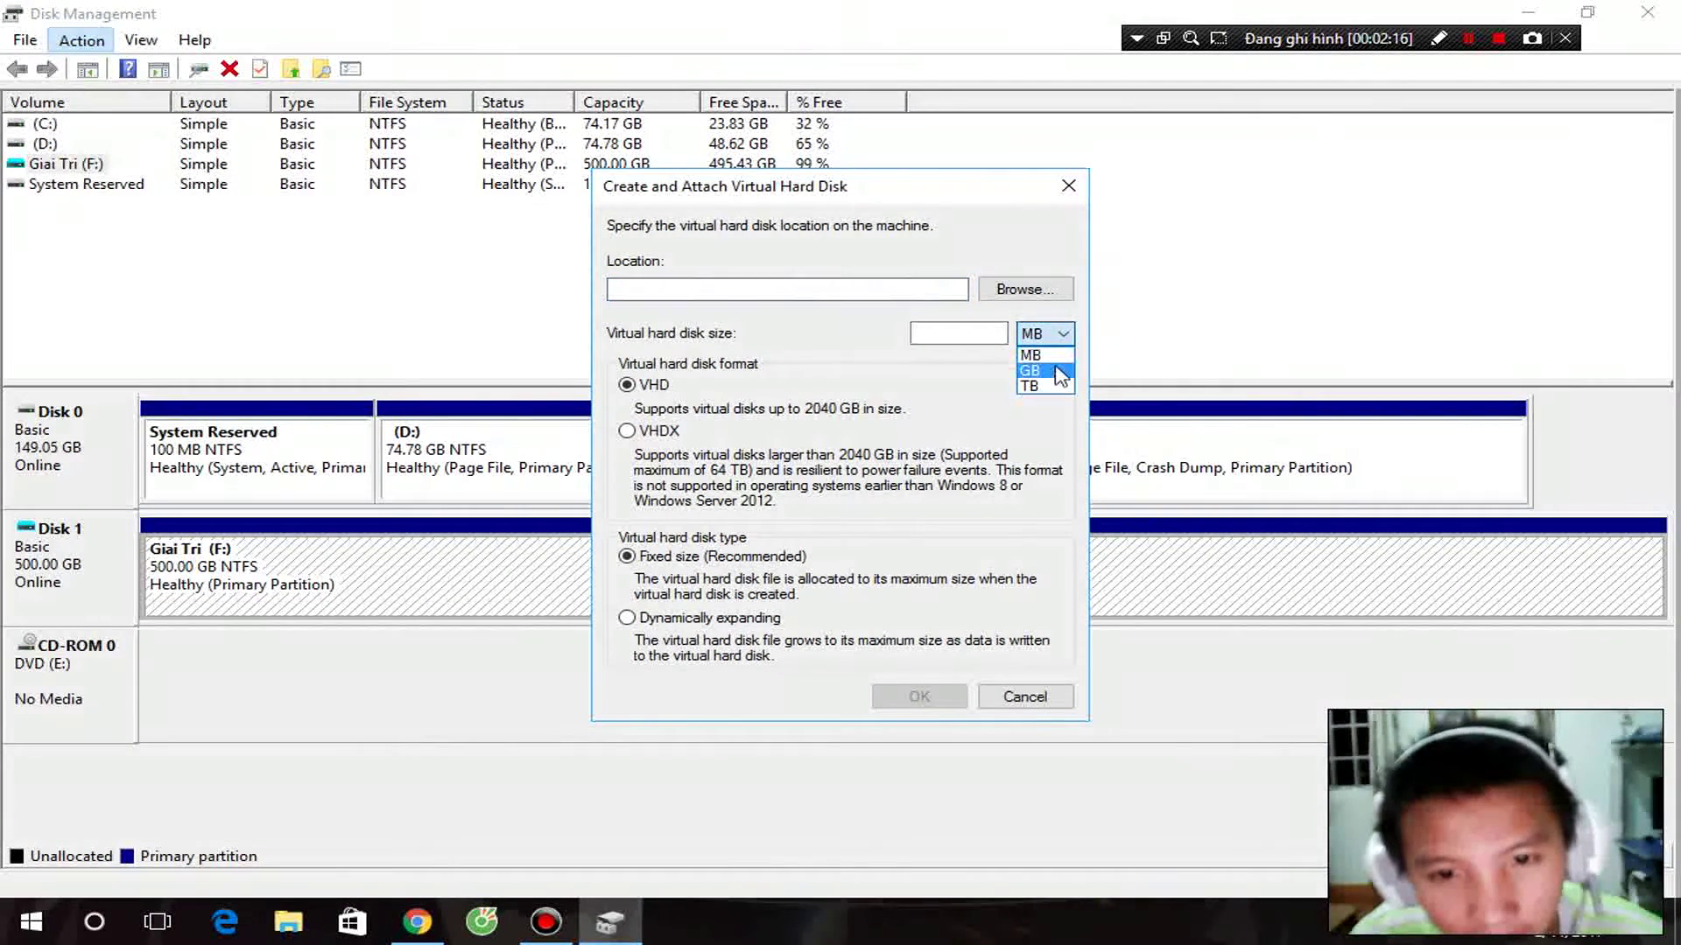
left_click(1053, 372)
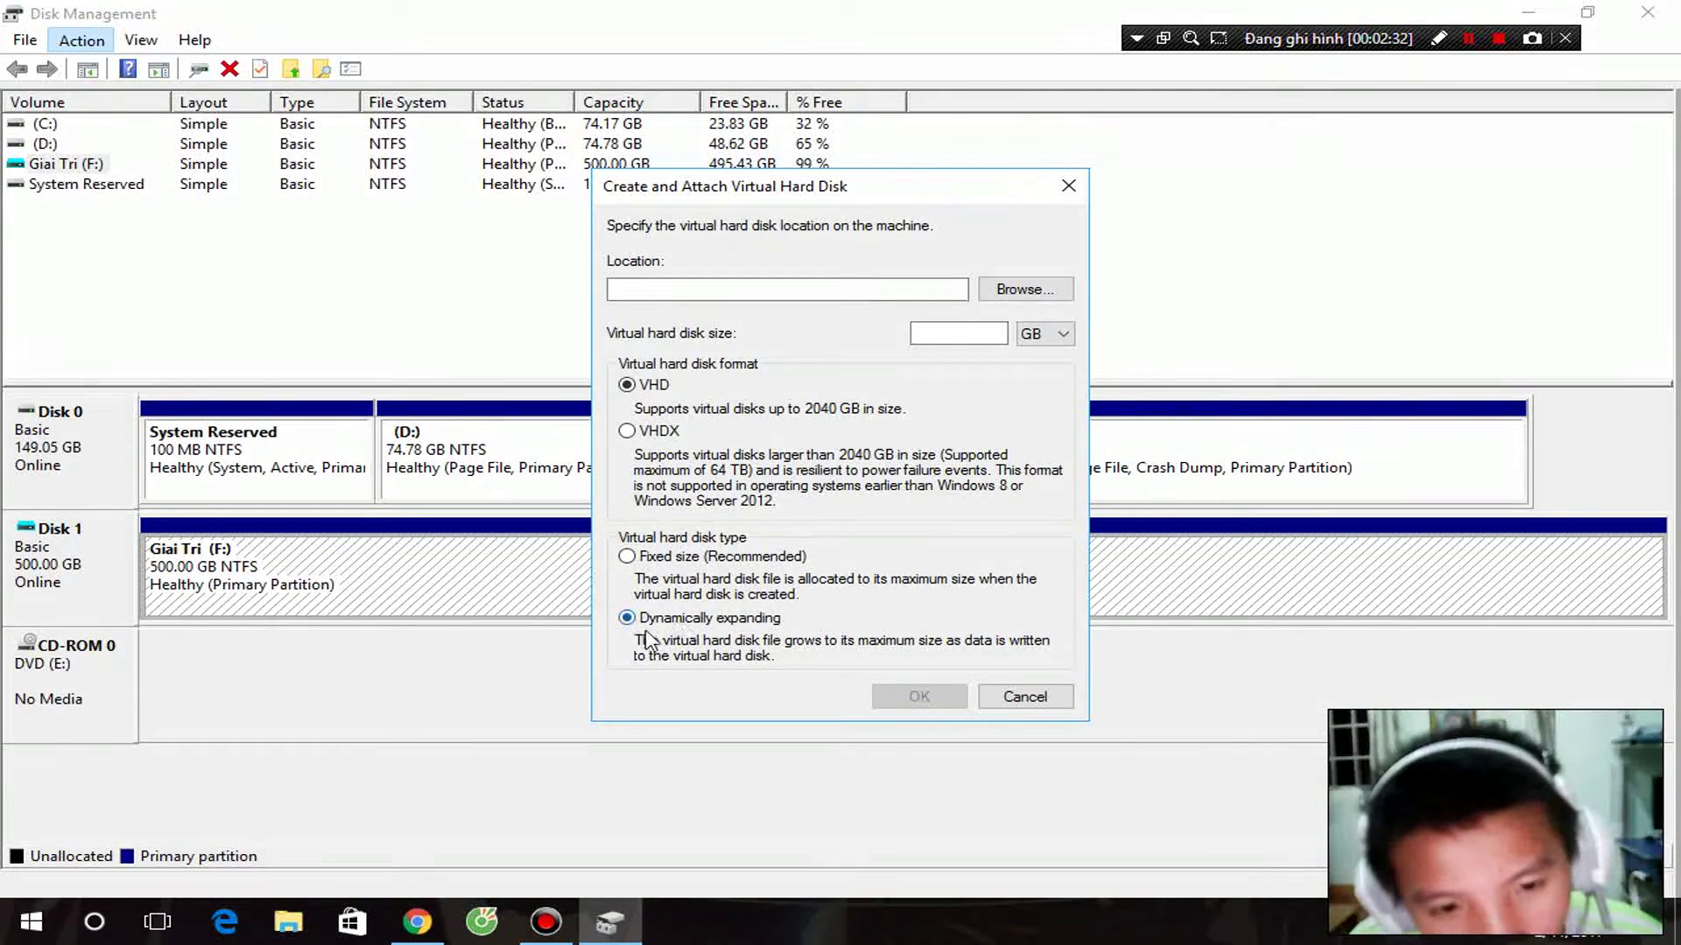
- Set the virtual disk's location to a new file named 123 in the Documents folder
left_click(1024, 290)
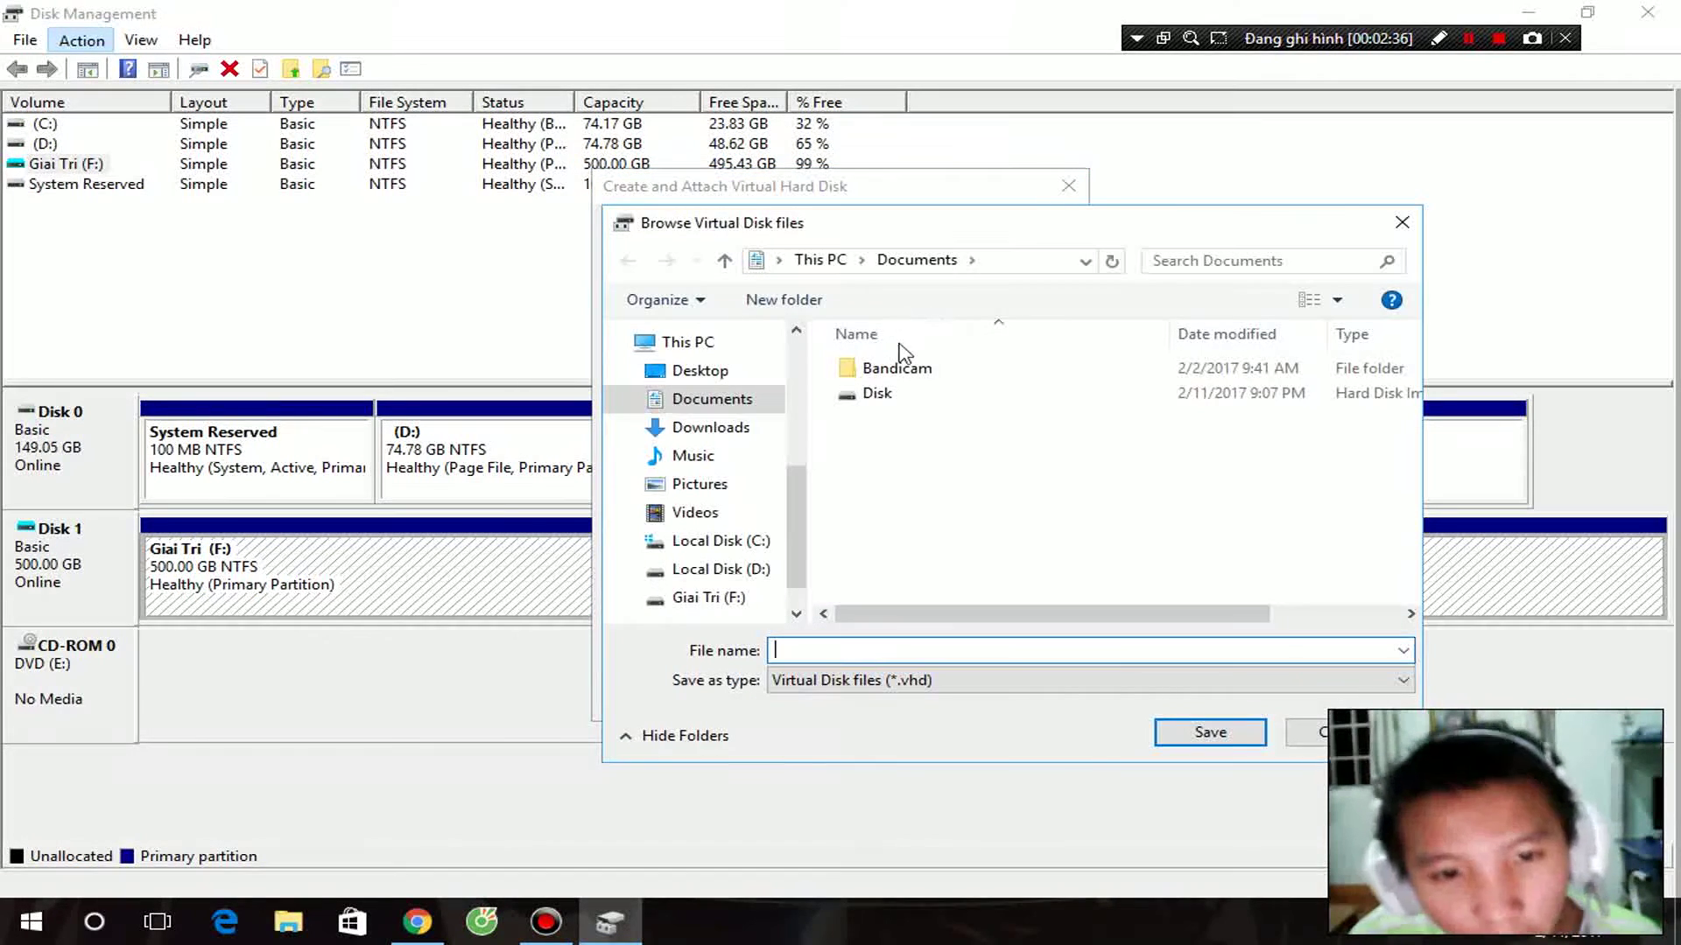
double_click(728, 405)
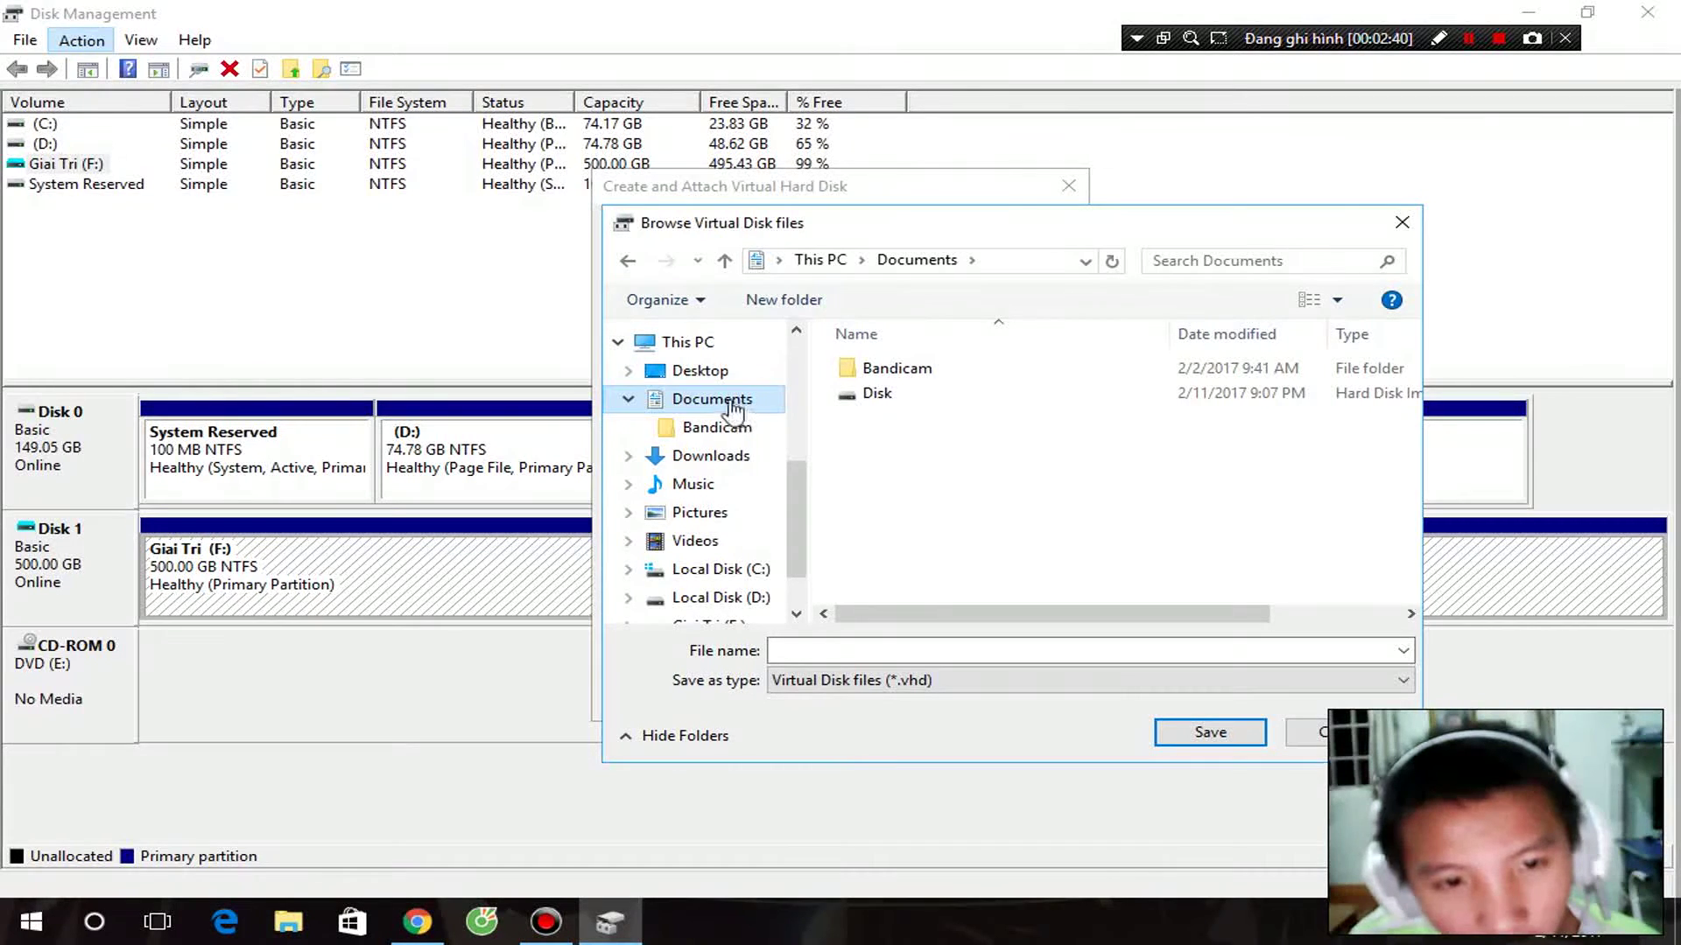
double_click(714, 403)
double_click(711, 401)
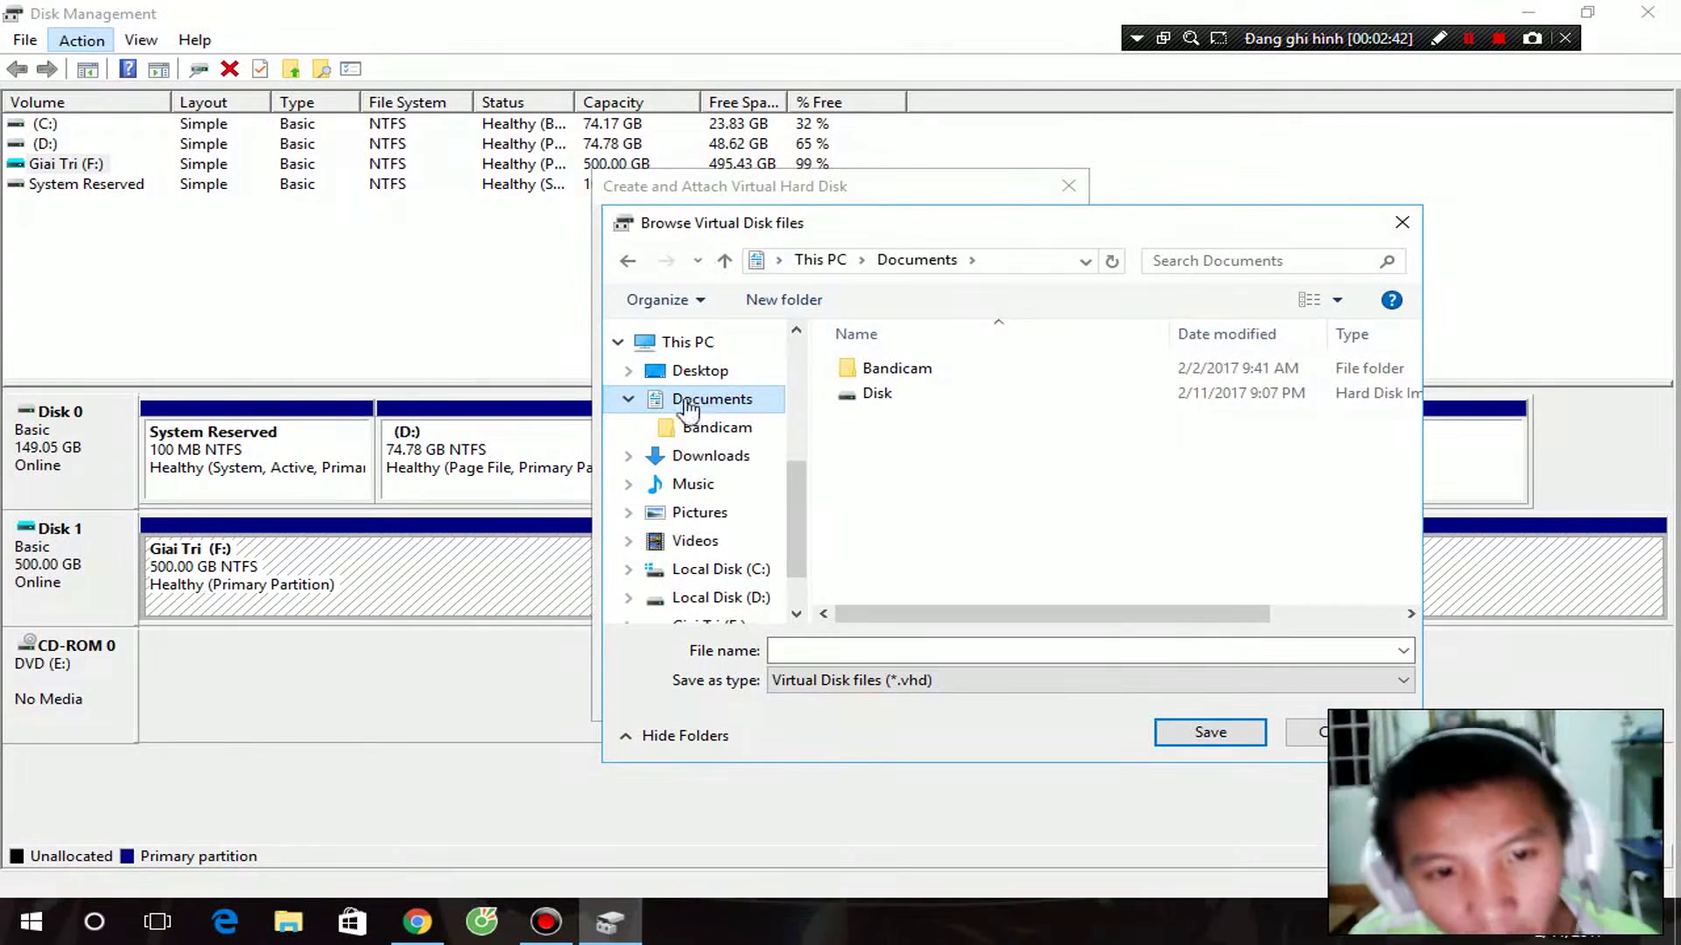
left_click(958, 648)
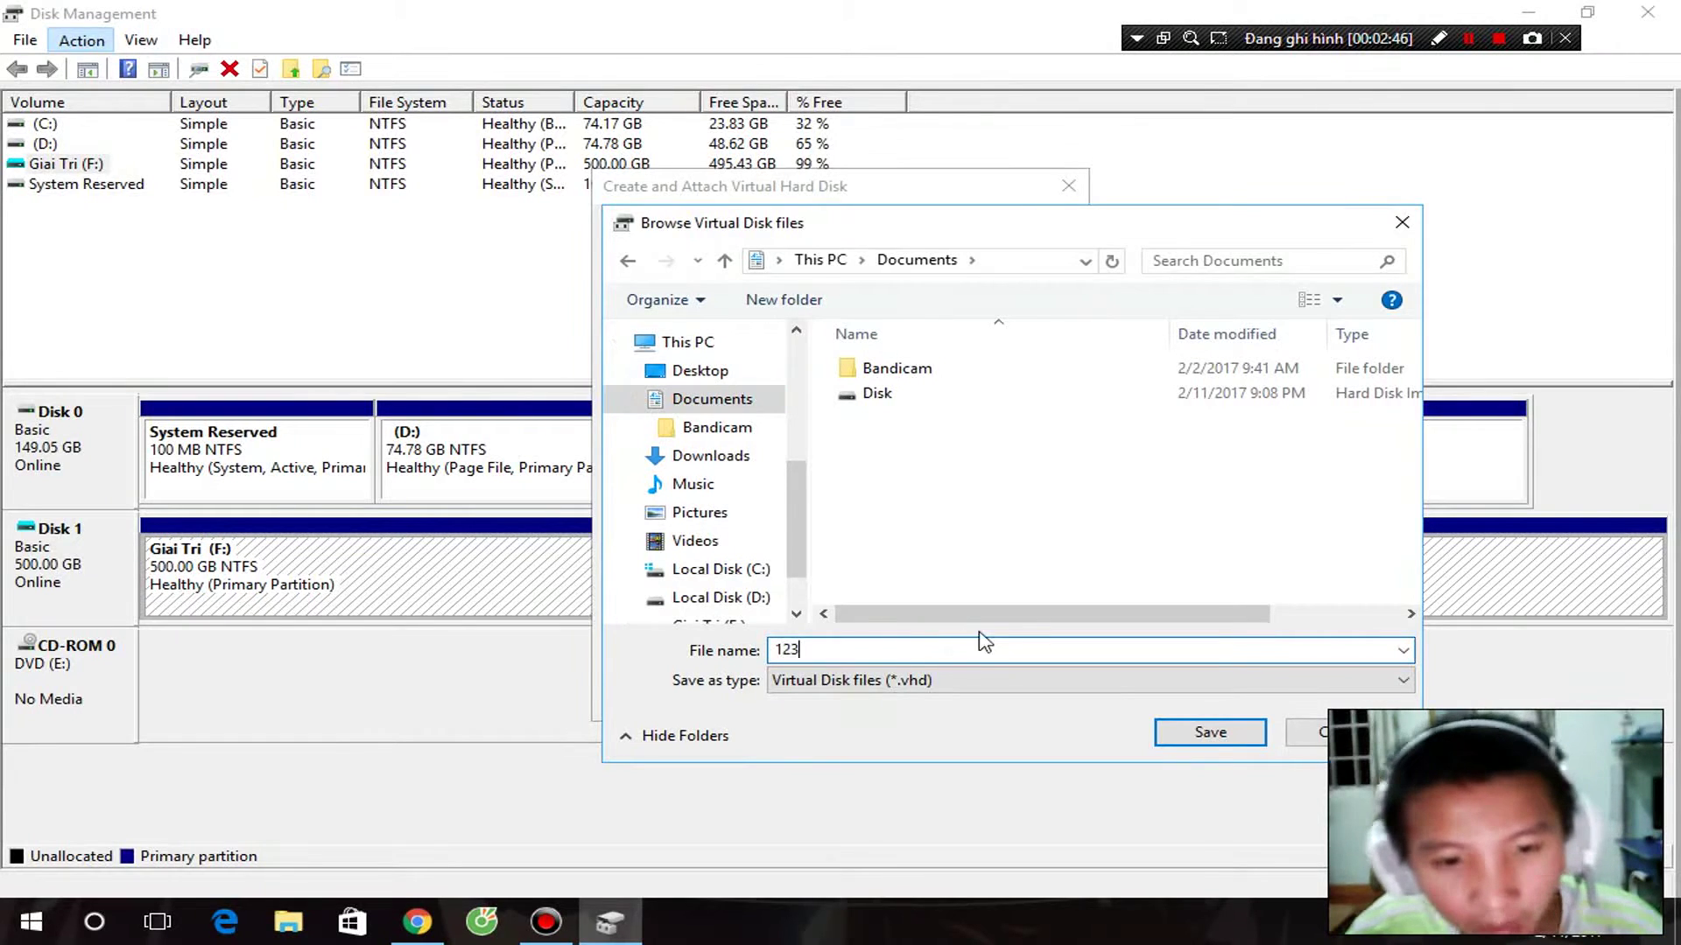
left_click(1223, 735)
- Set the virtual hard disk size to 300 GB and create the disk
left_click(975, 338)
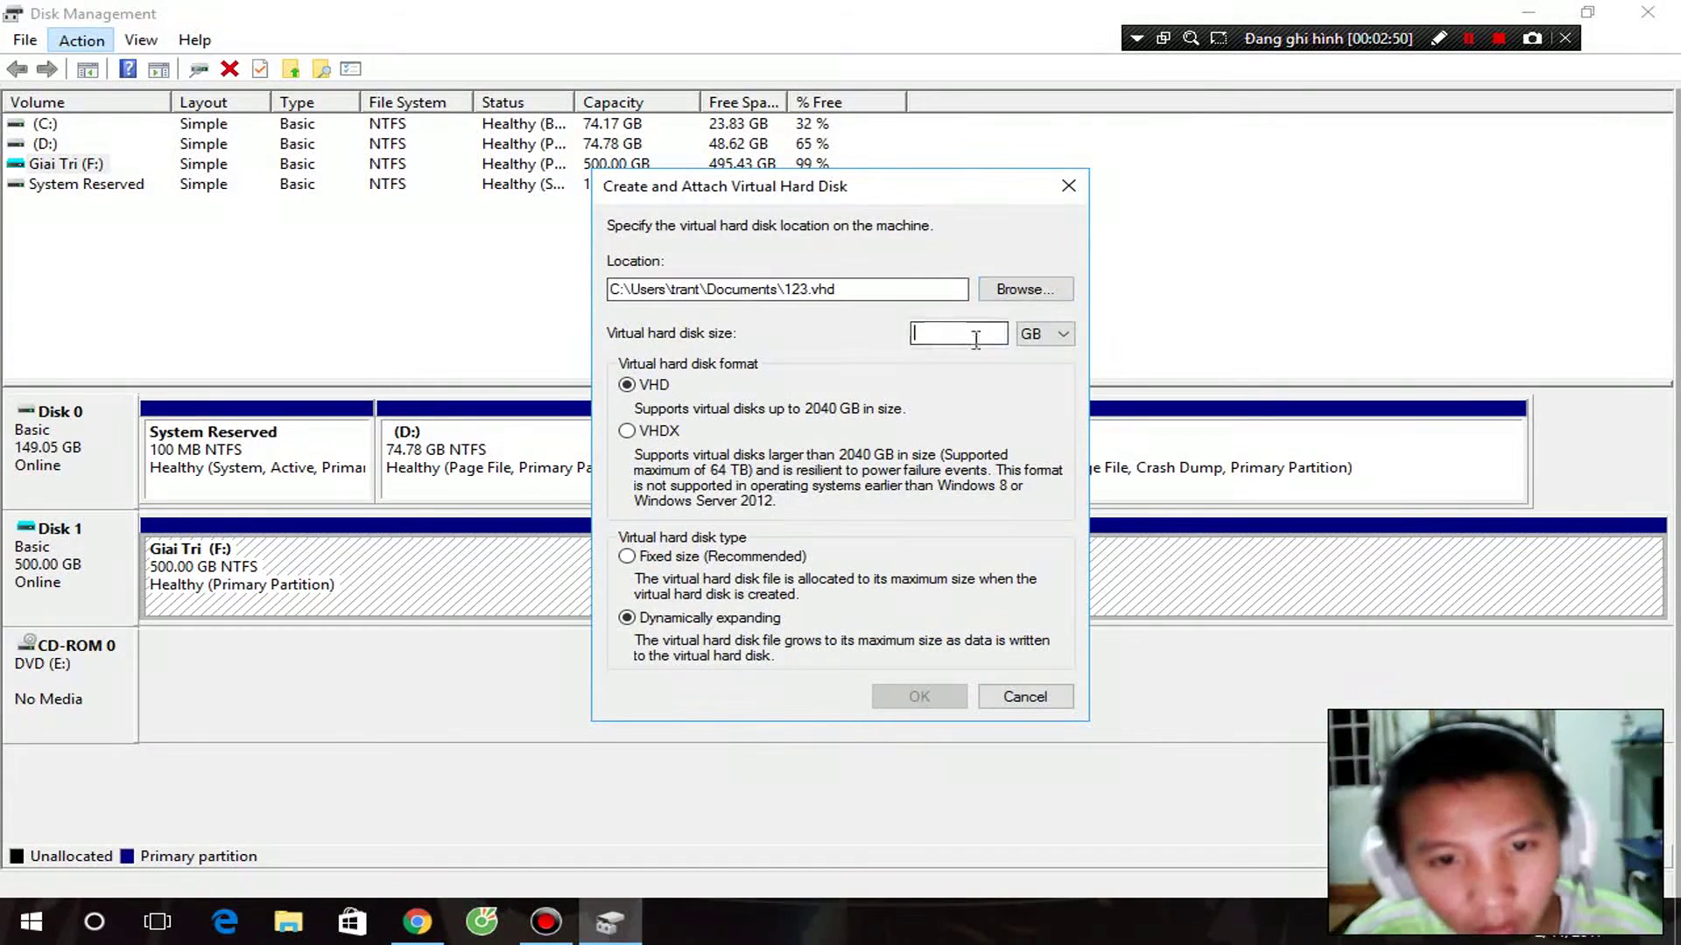
left_click(1048, 335)
left_click(1041, 368)
left_click(952, 333)
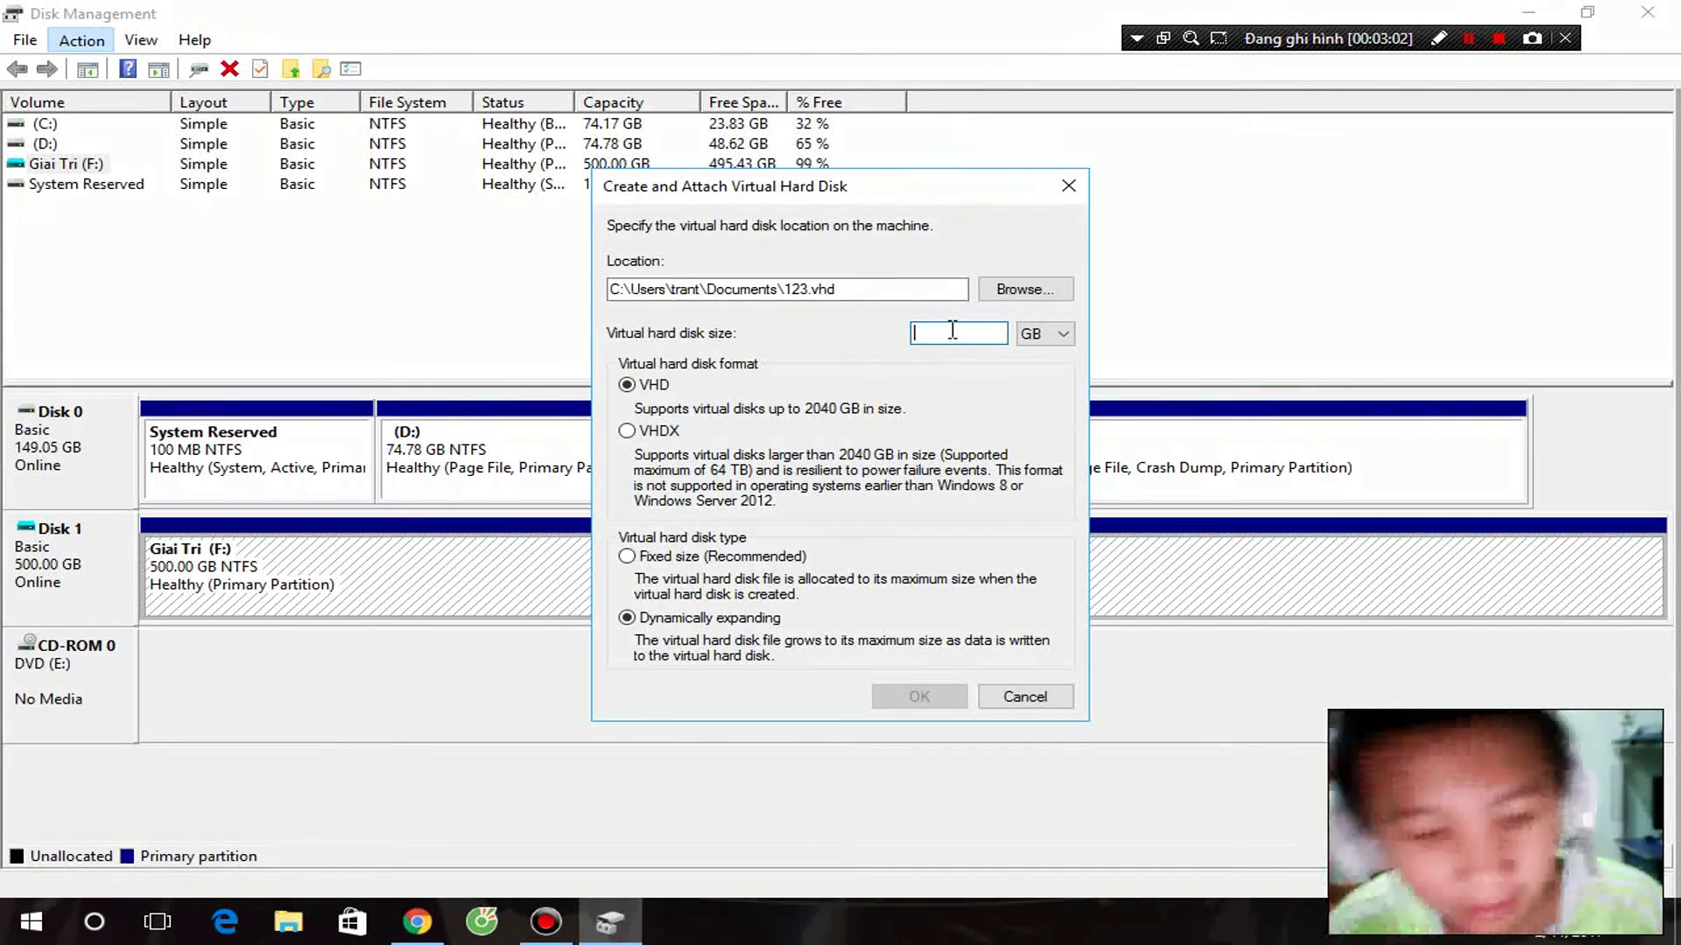
type("300")
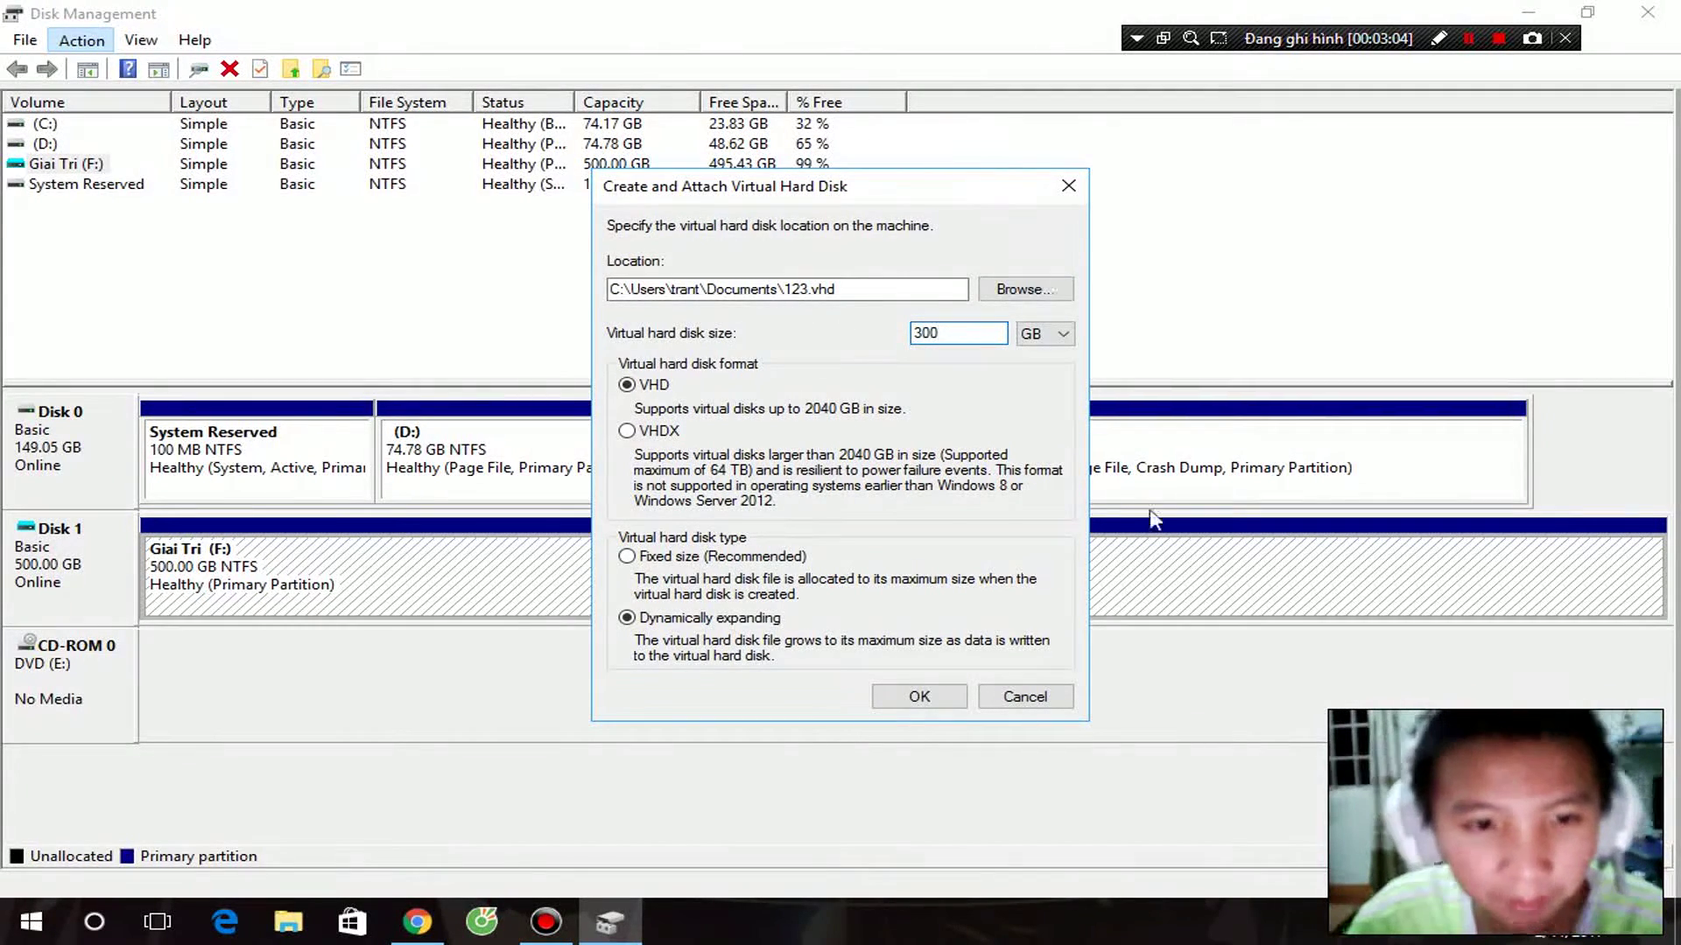
left_click(935, 700)
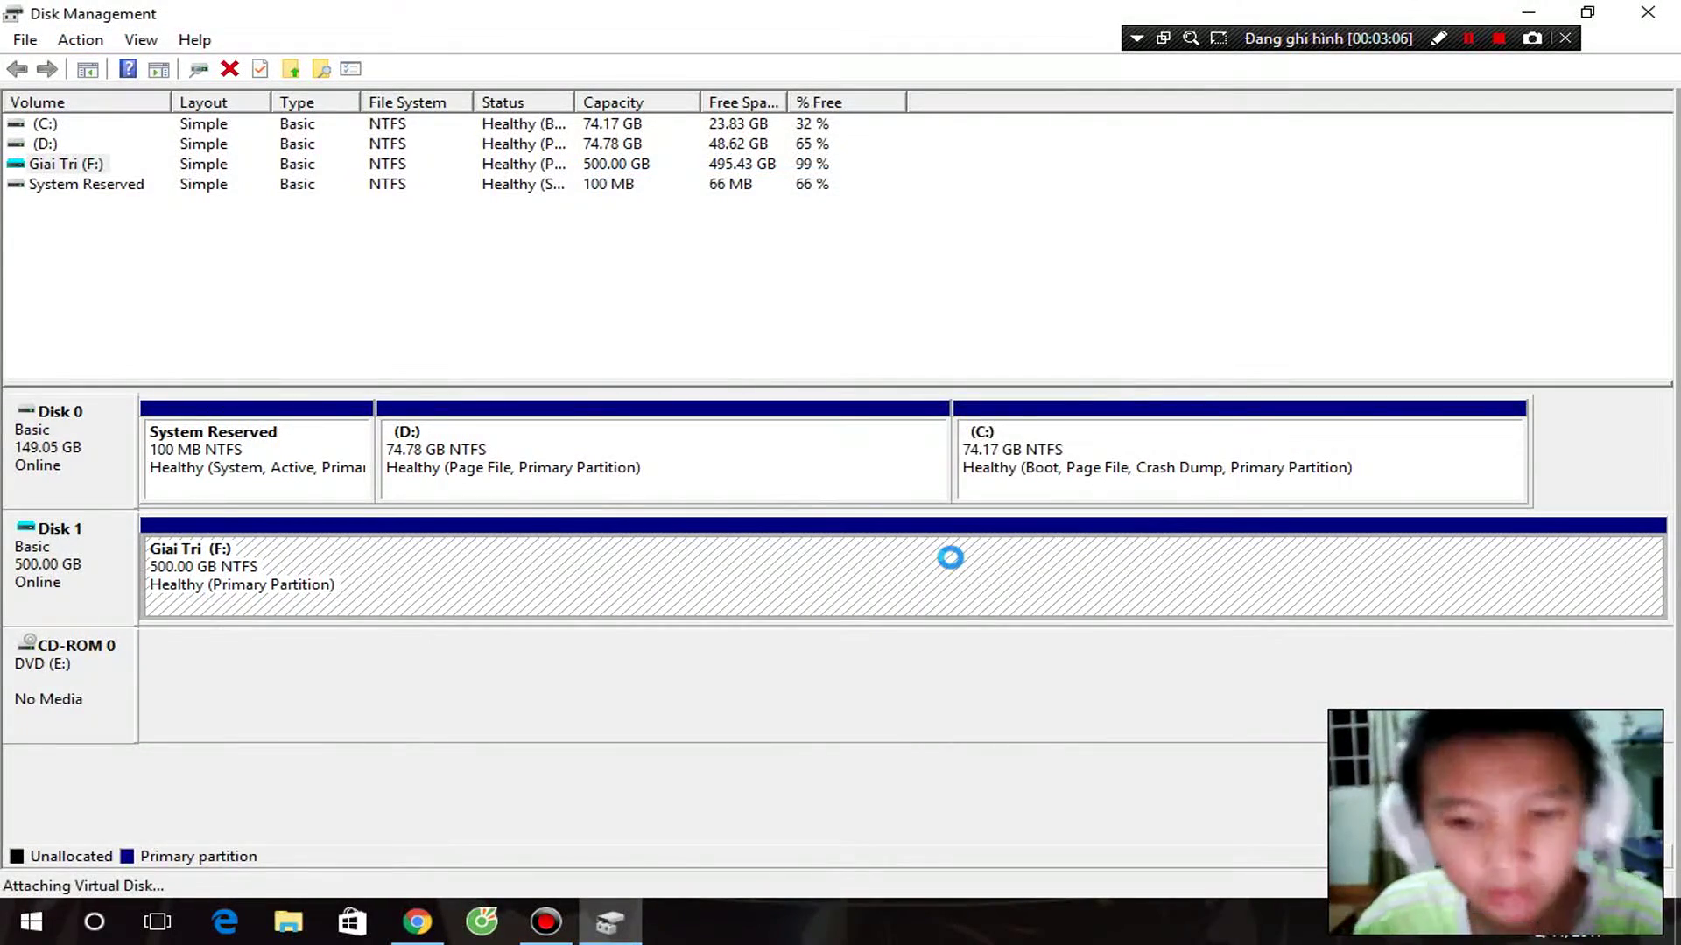
- Initialize Disk 2 with the MBR (Master Boot Record) partition style
left_click(72, 700)
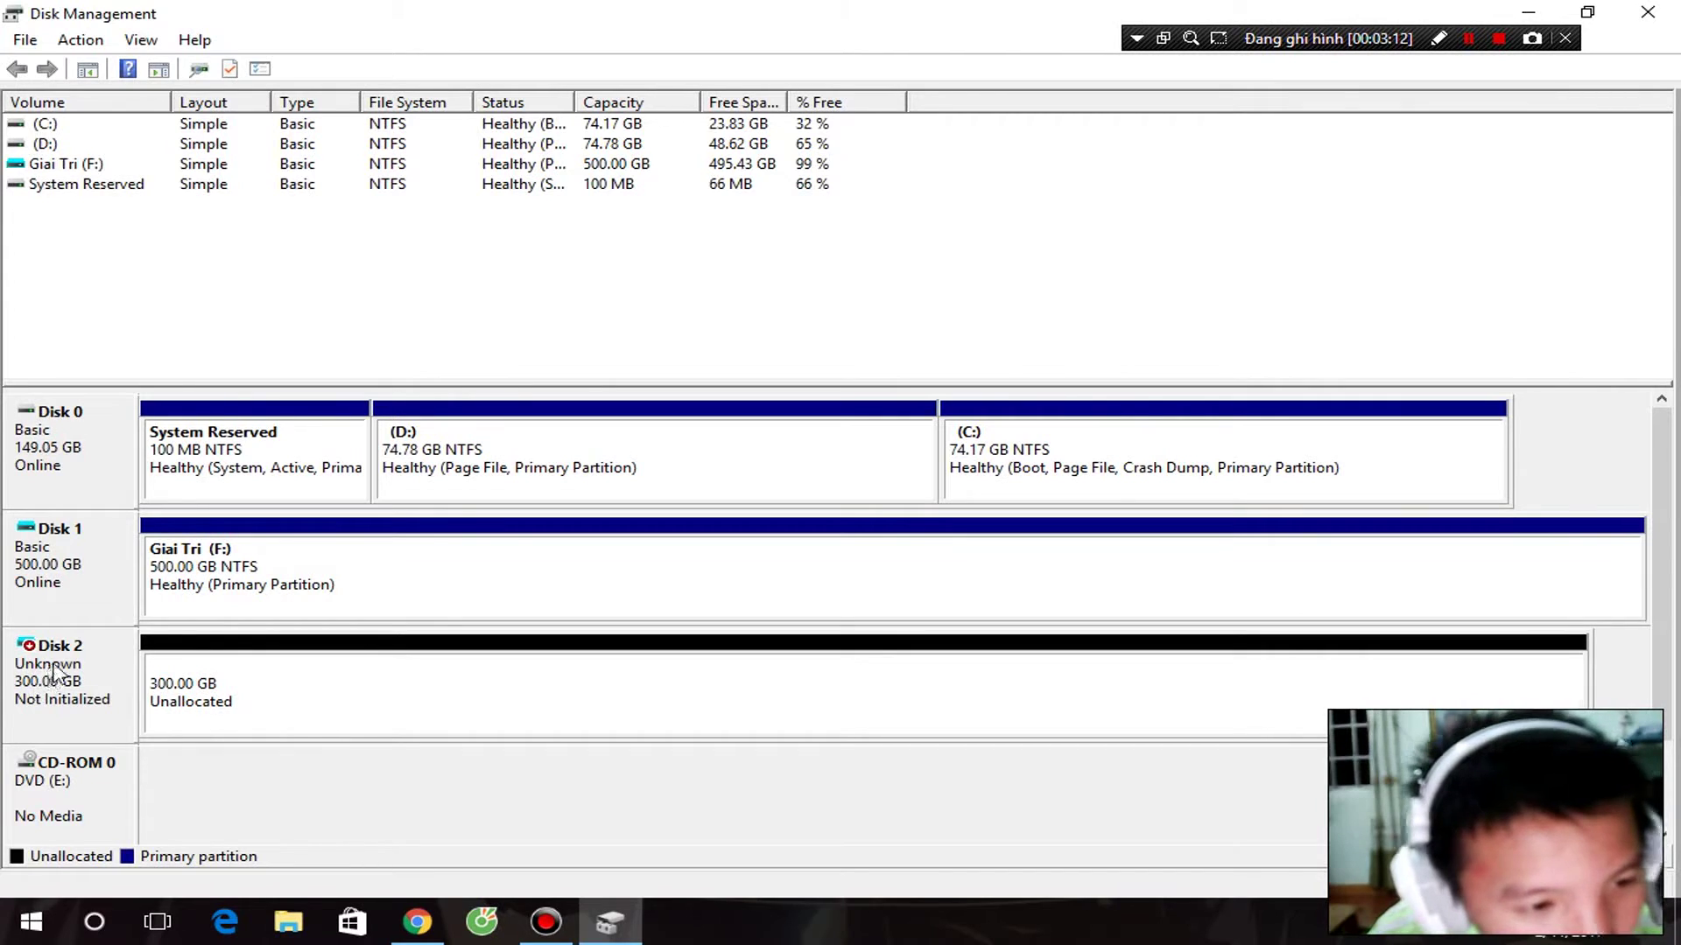
left_click(88, 695)
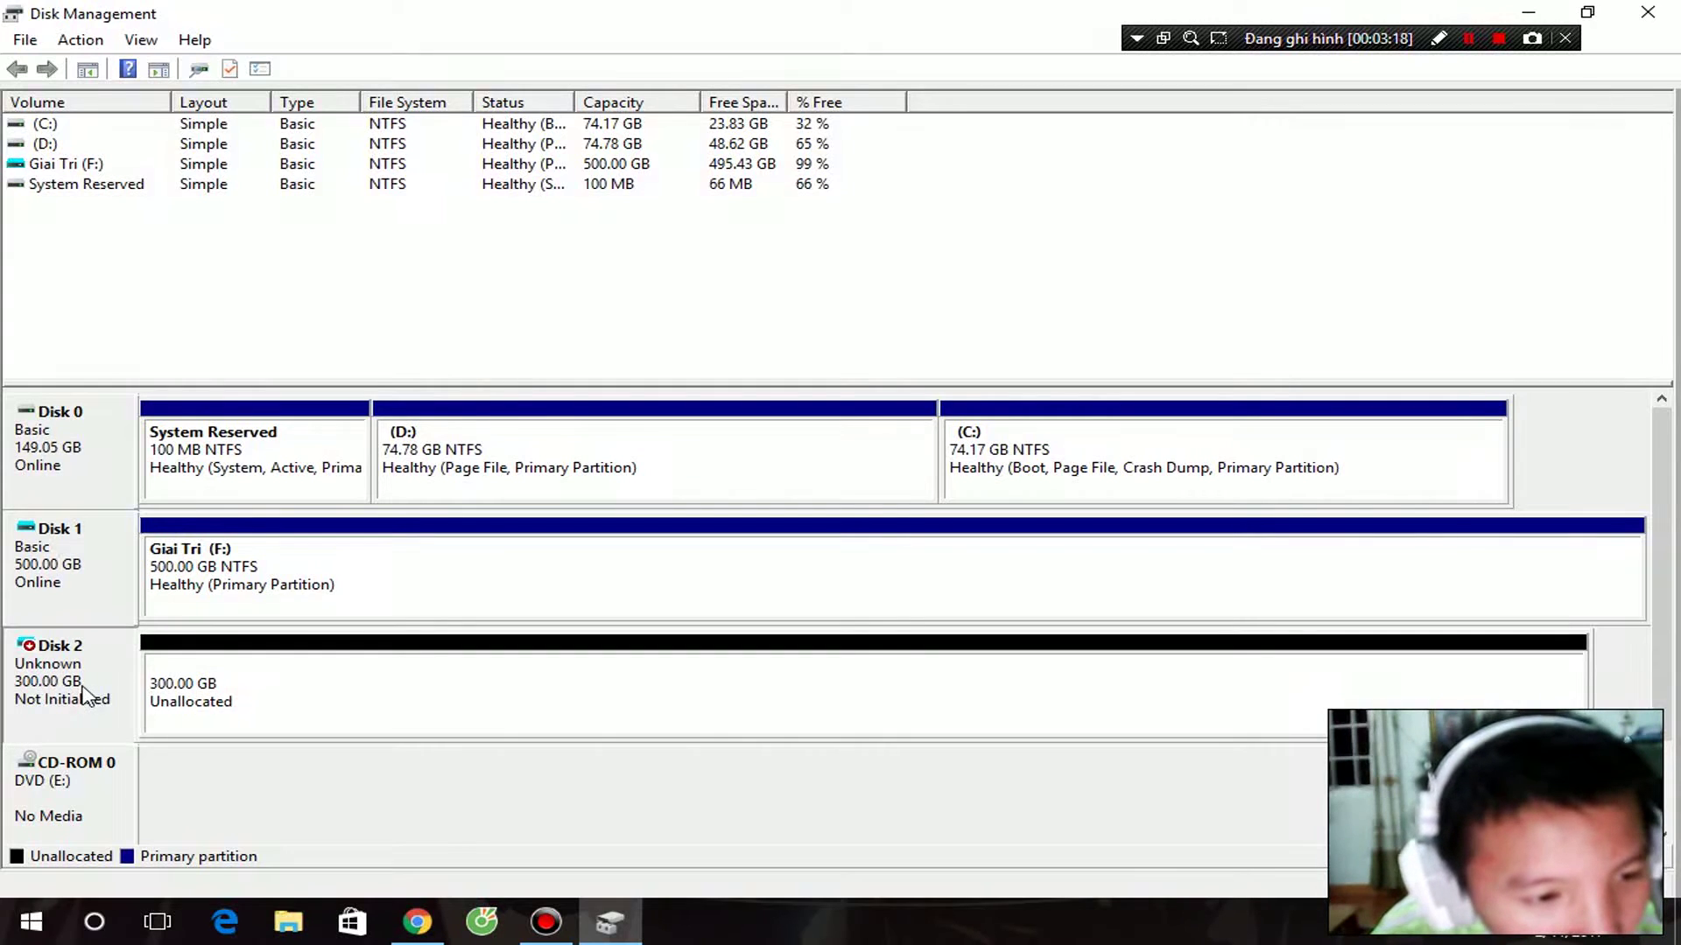
right_click(77, 692)
left_click(517, 853)
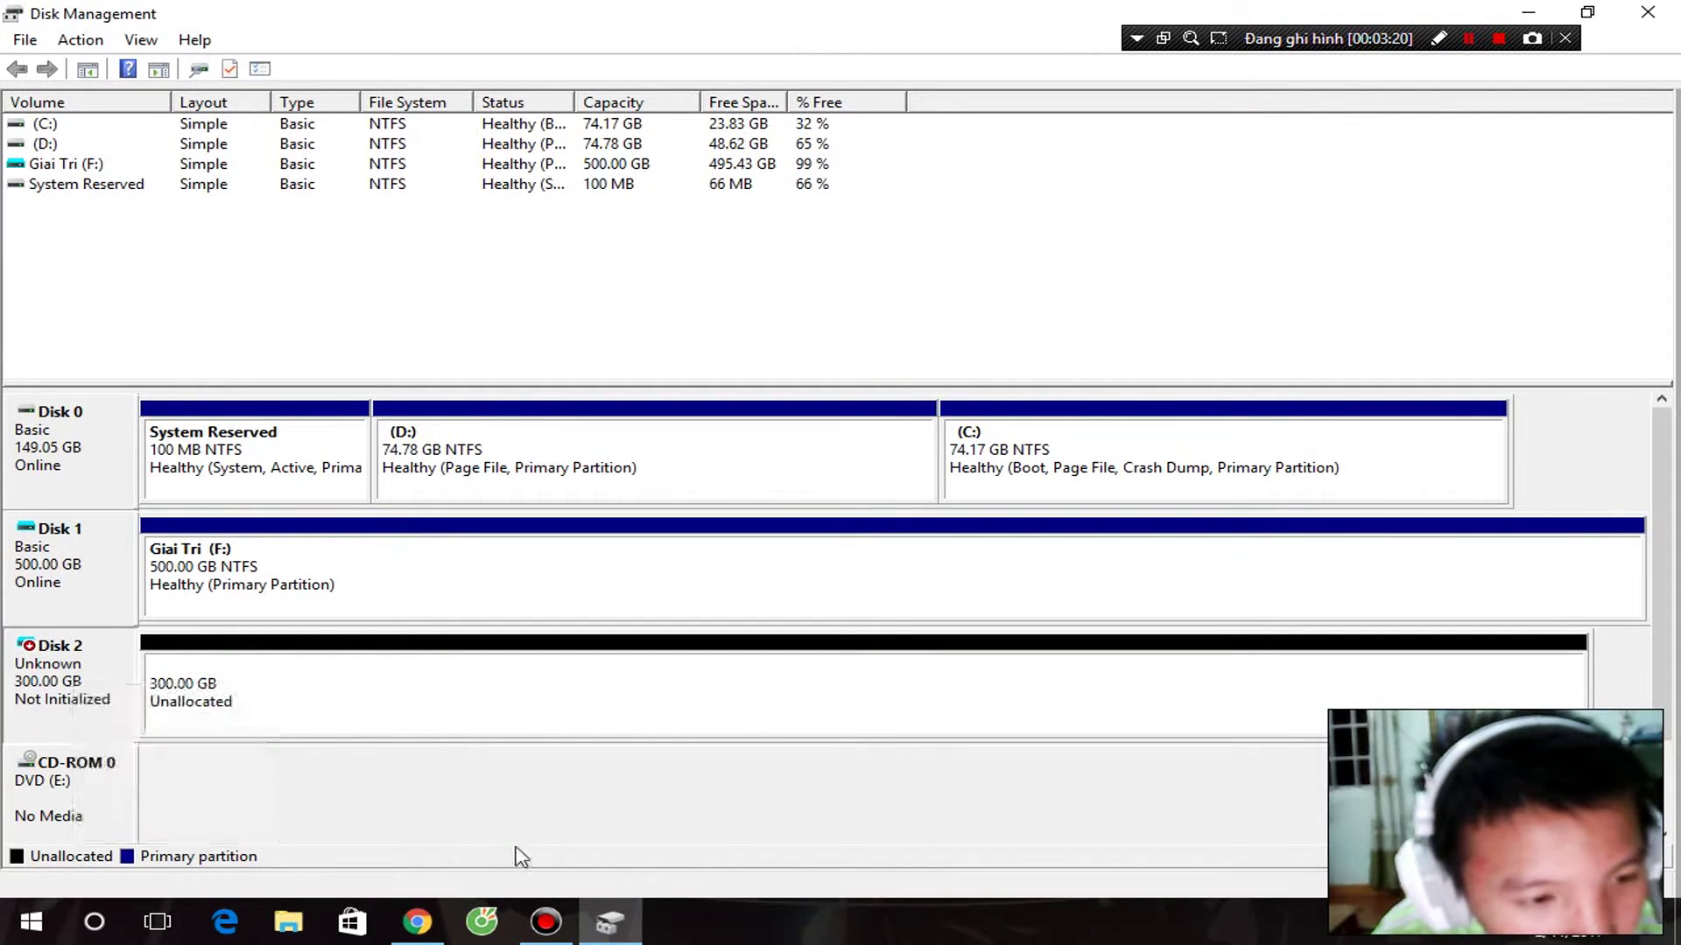
left_click(92, 691)
right_click(69, 705)
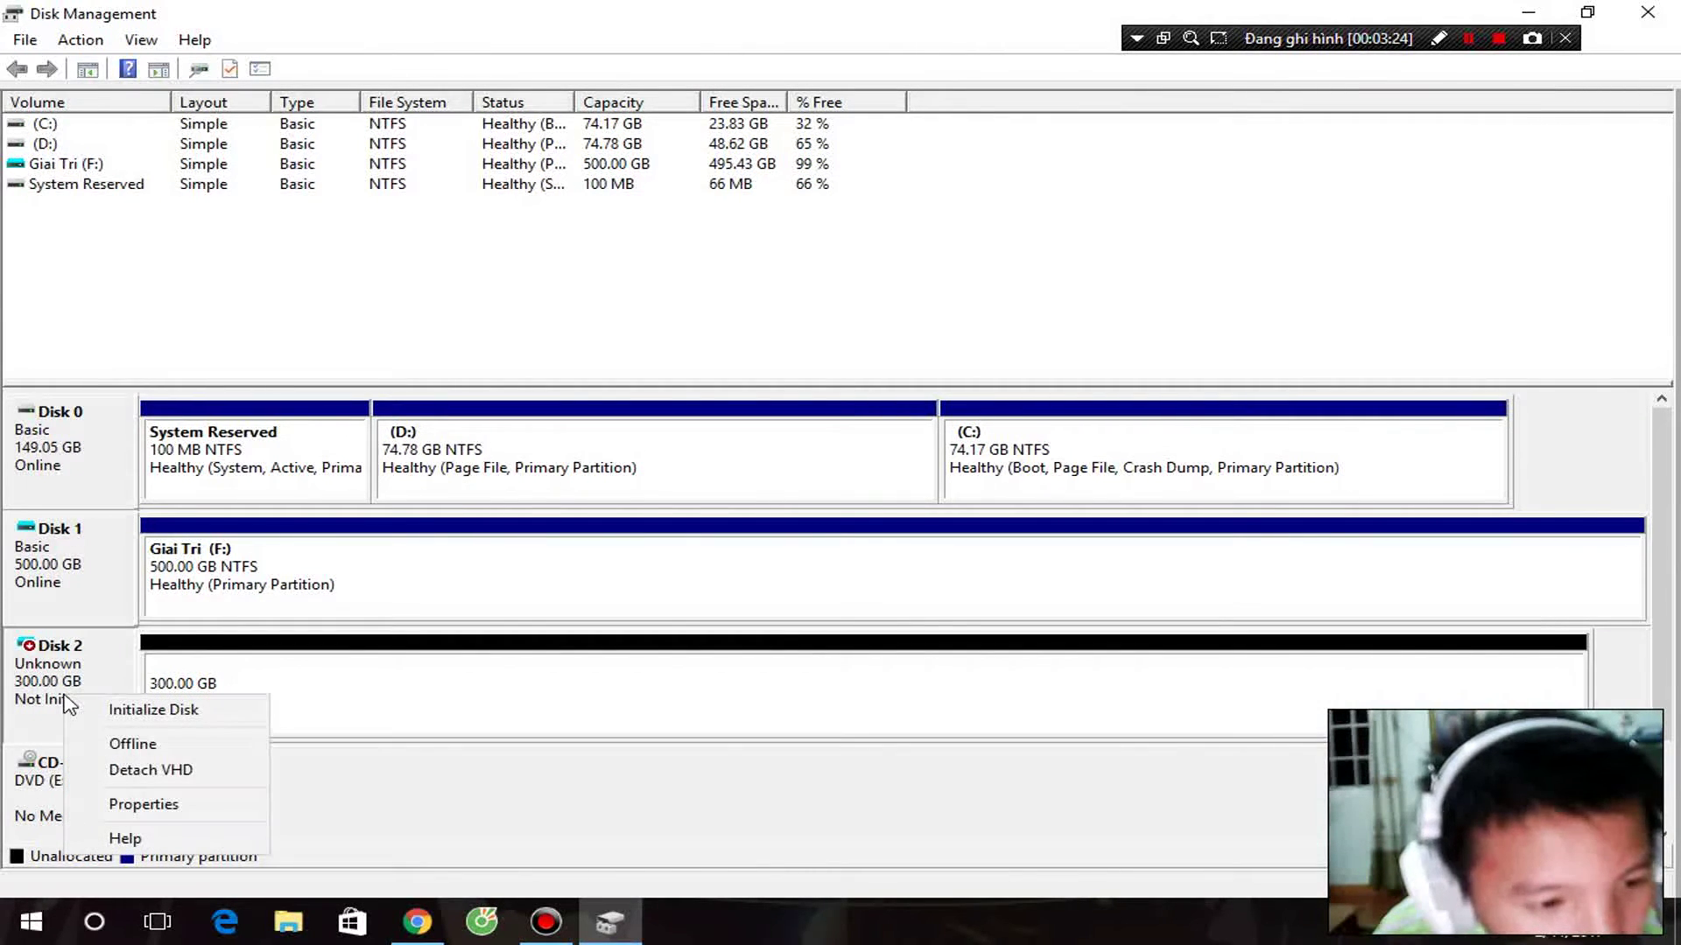
left_click(162, 711)
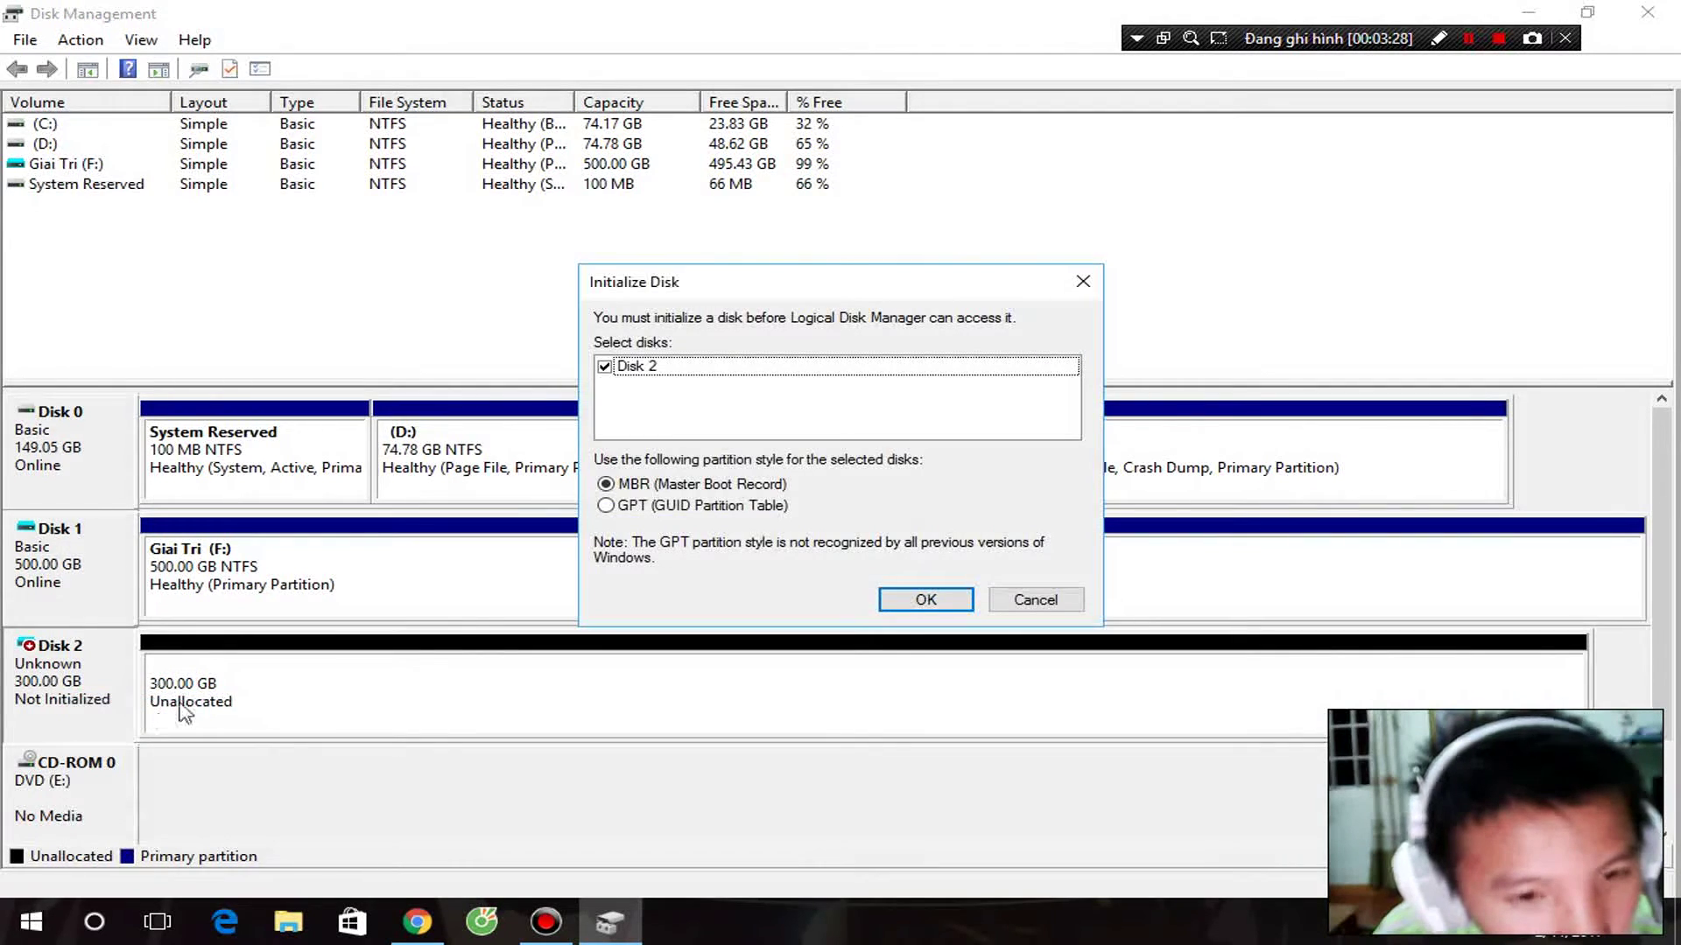
left_click(926, 597)
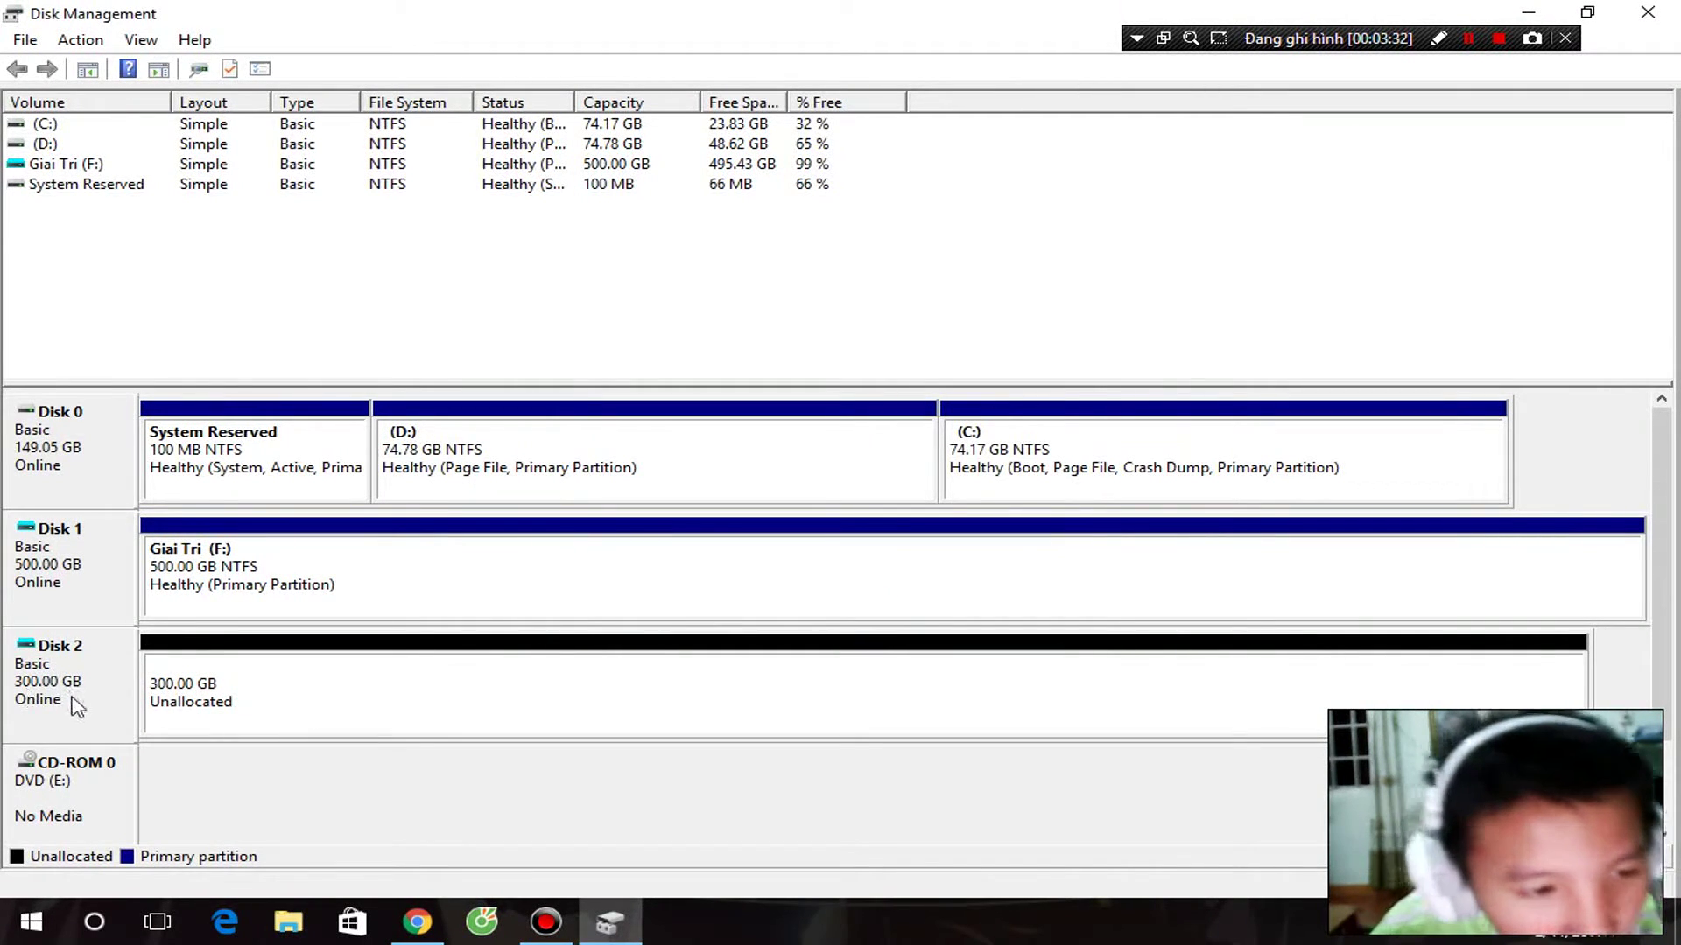
- Start a new simple volume in Disk 2's unallocated space, using the full 307197 MB and drive letter G
left_click(289, 700)
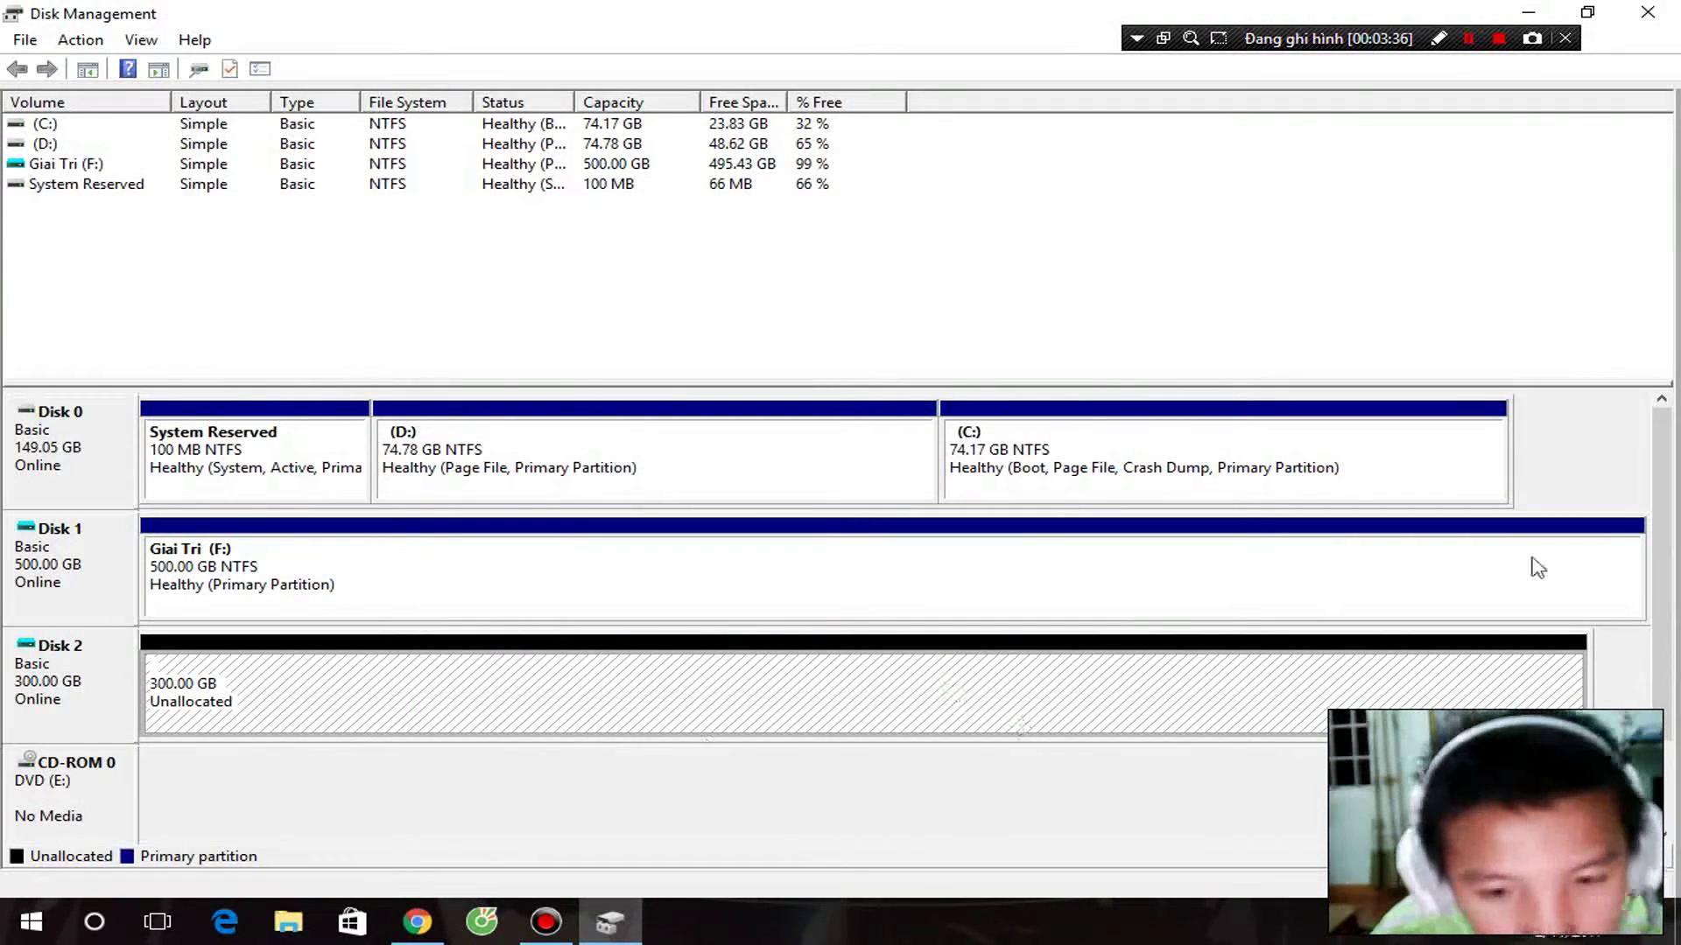
right_click(627, 711)
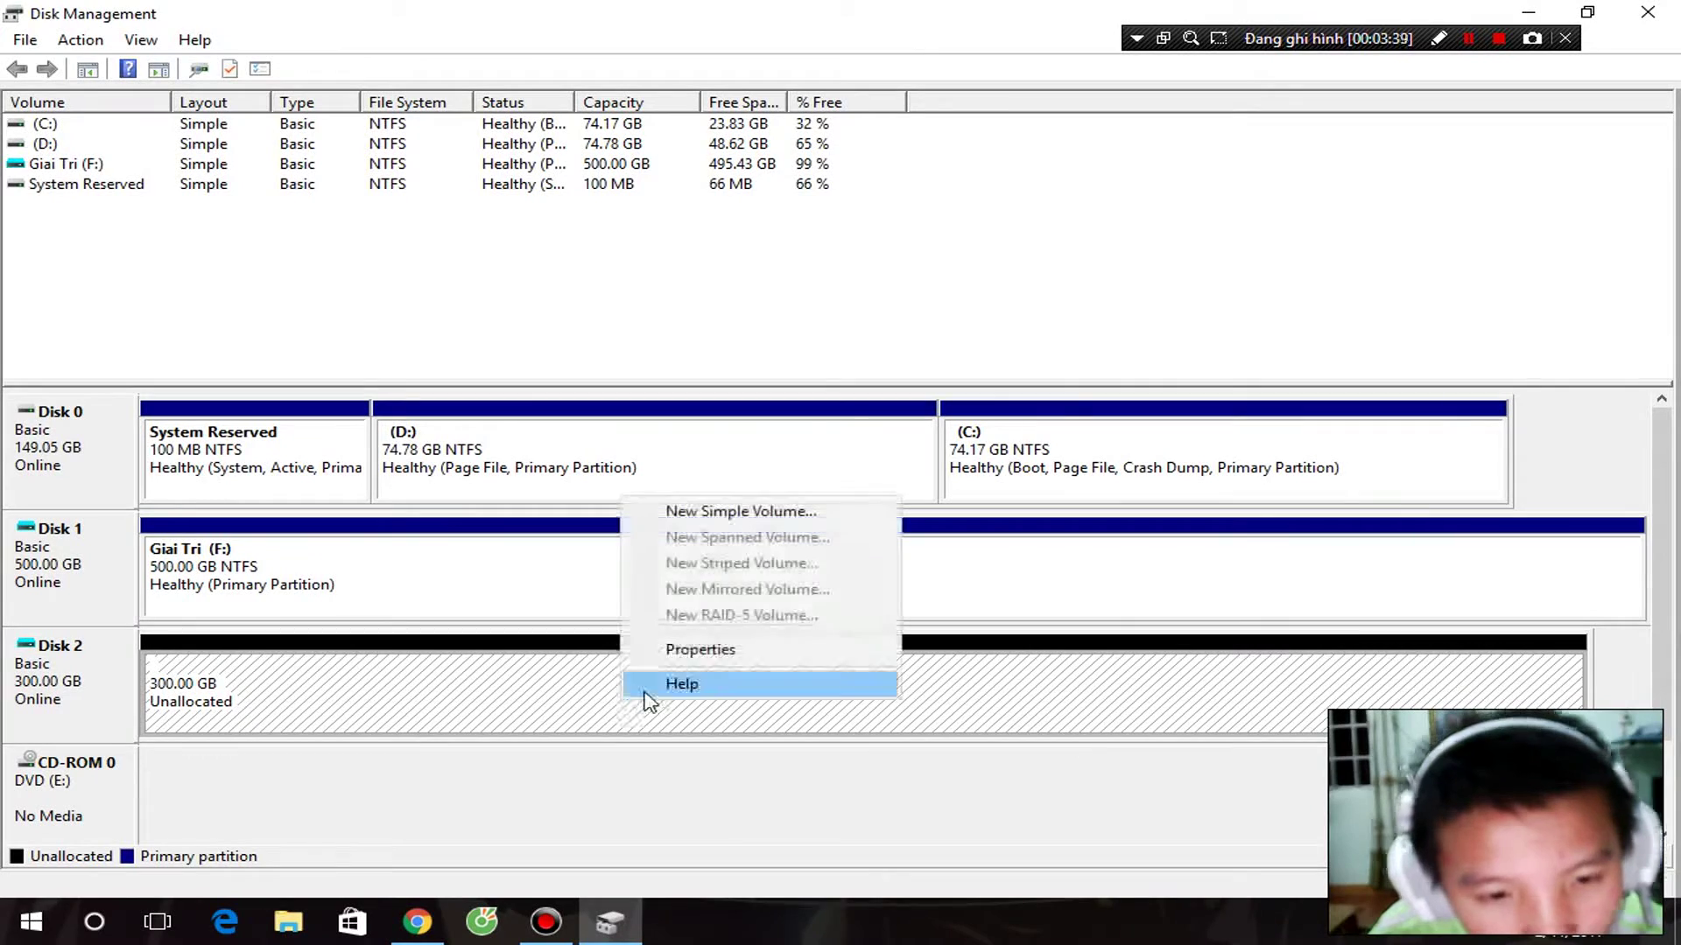
left_click(765, 517)
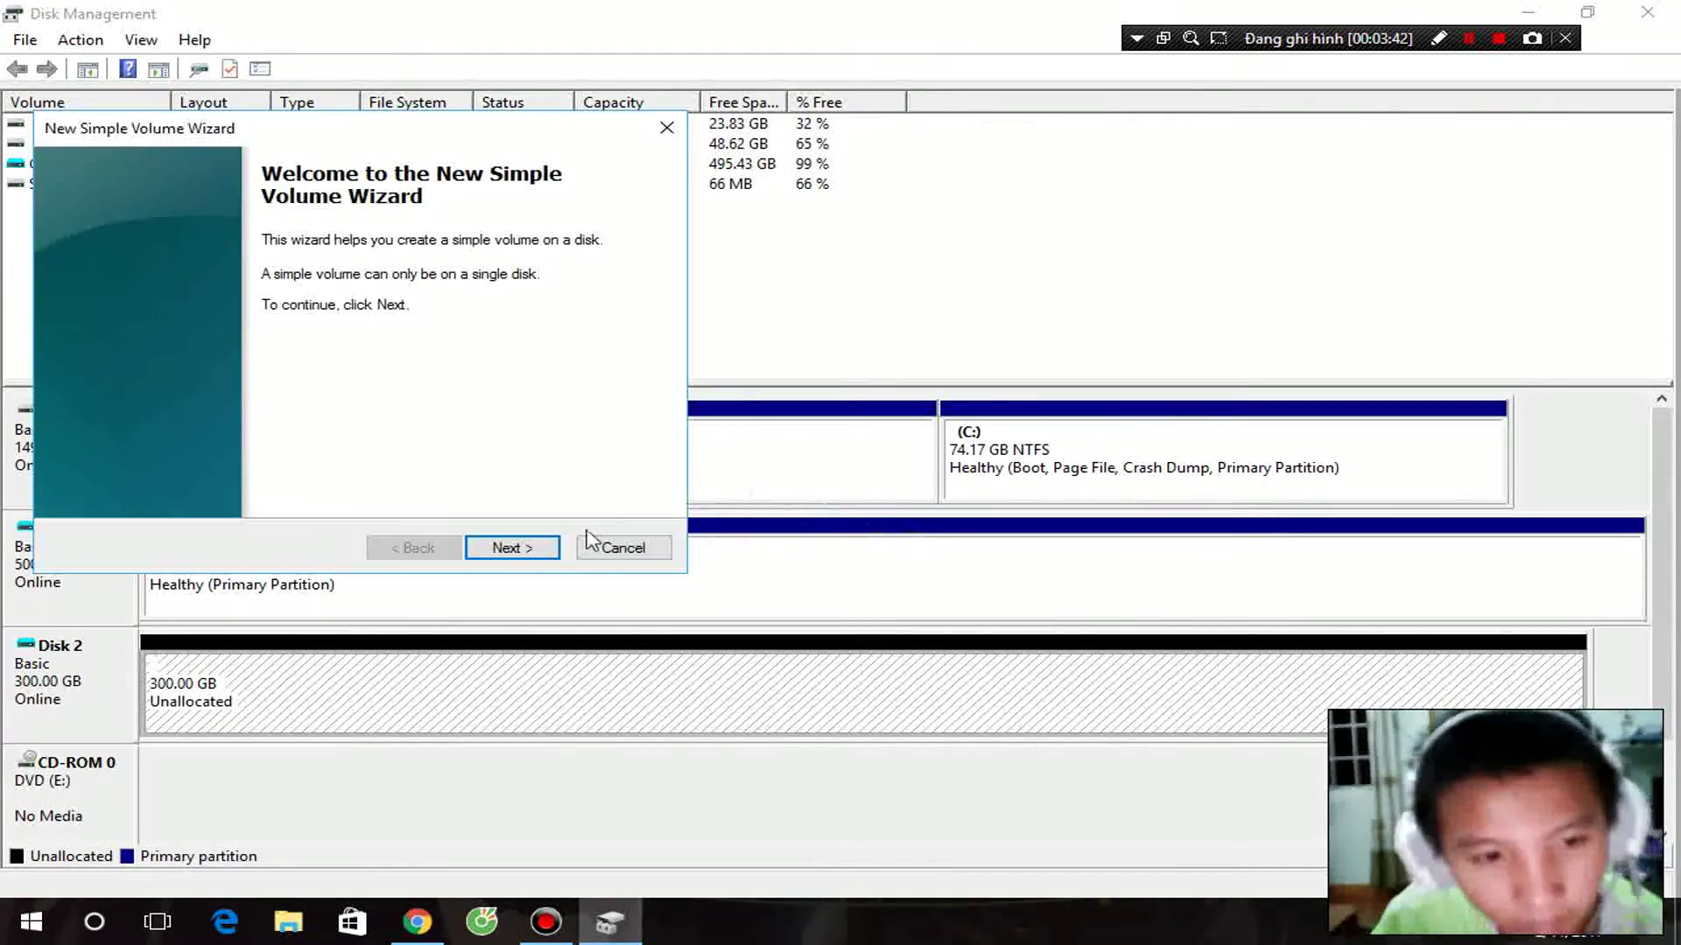
left_click(513, 548)
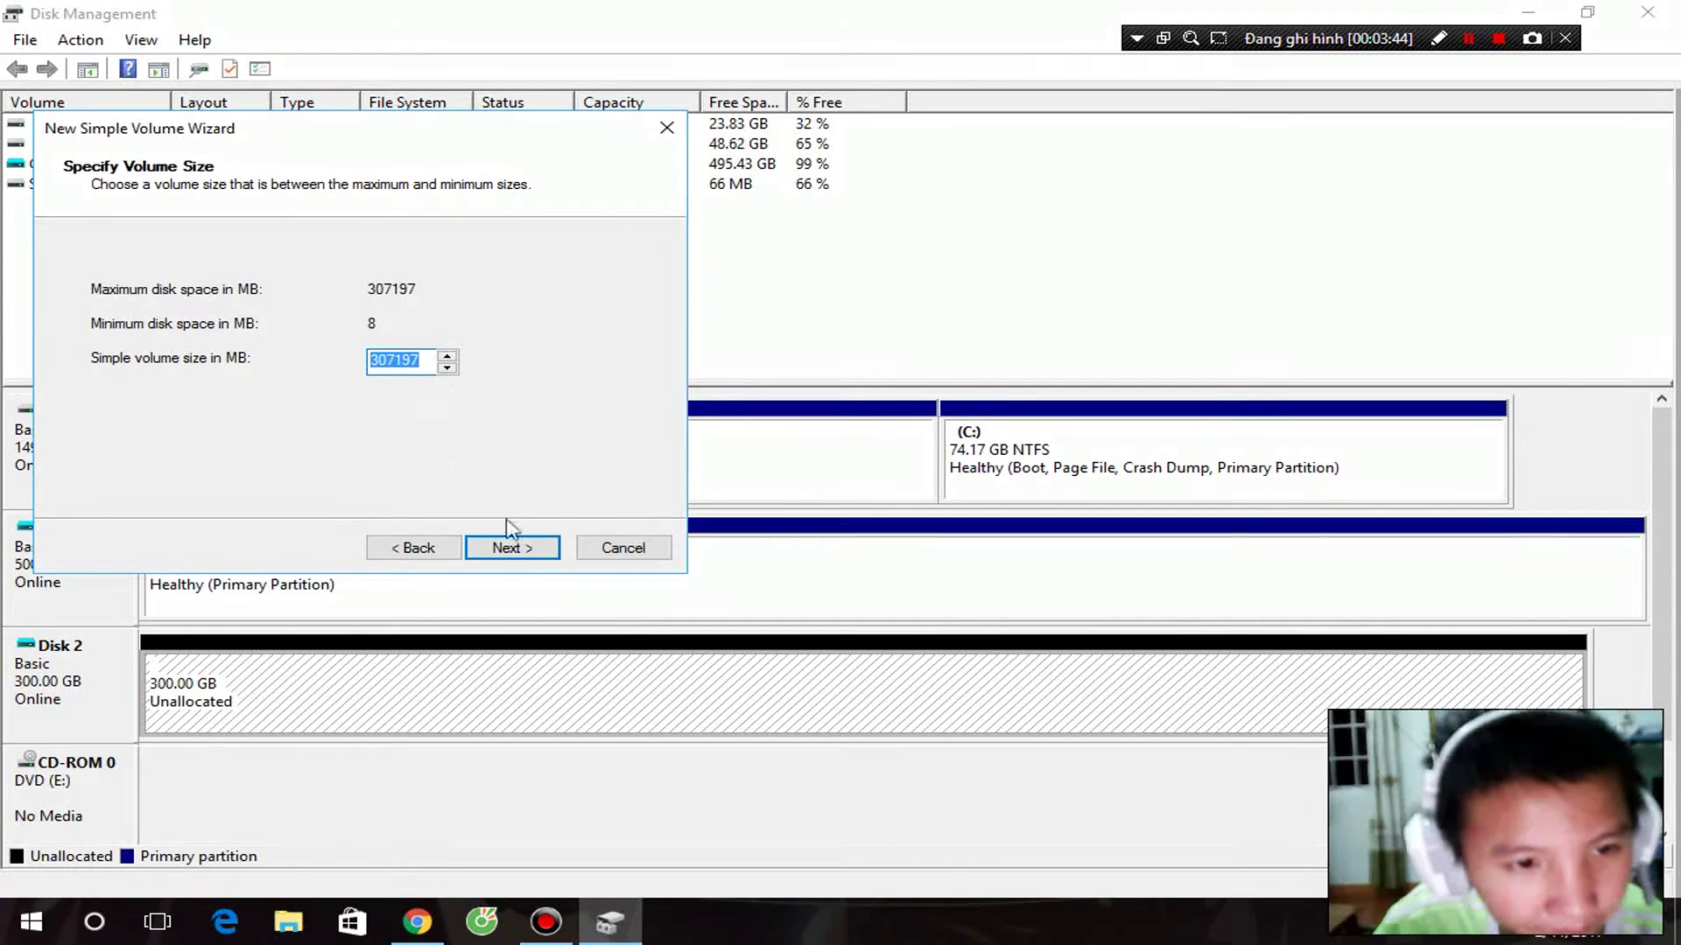
left_click(511, 550)
left_click(488, 292)
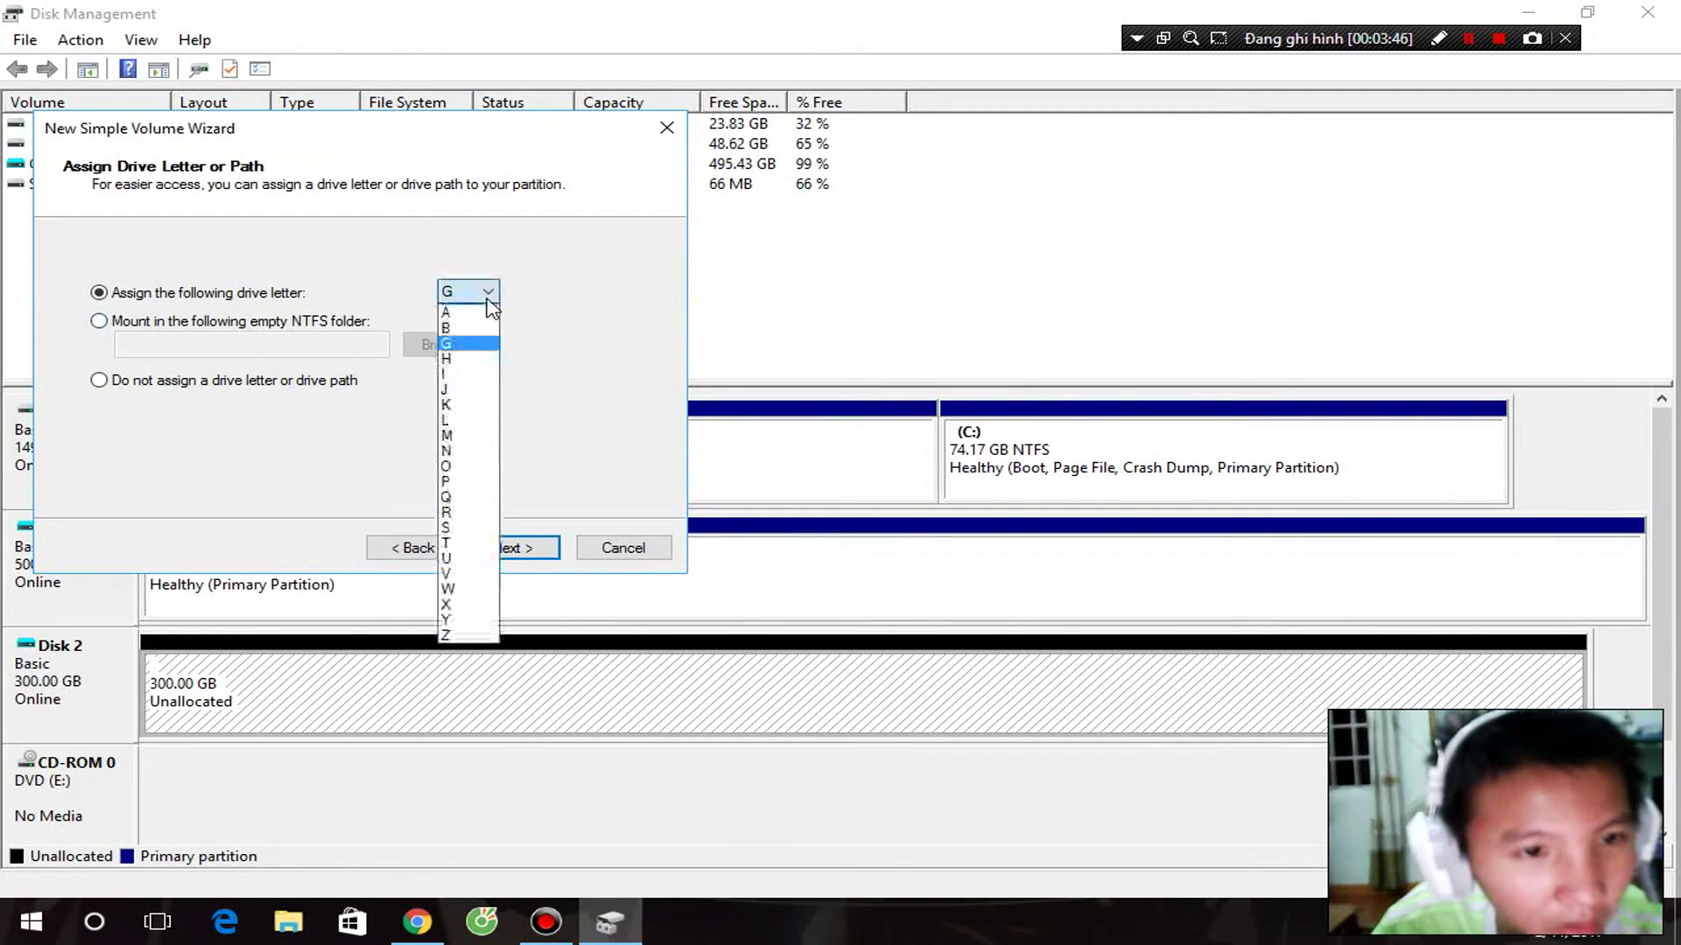
left_click(487, 298)
left_click(536, 548)
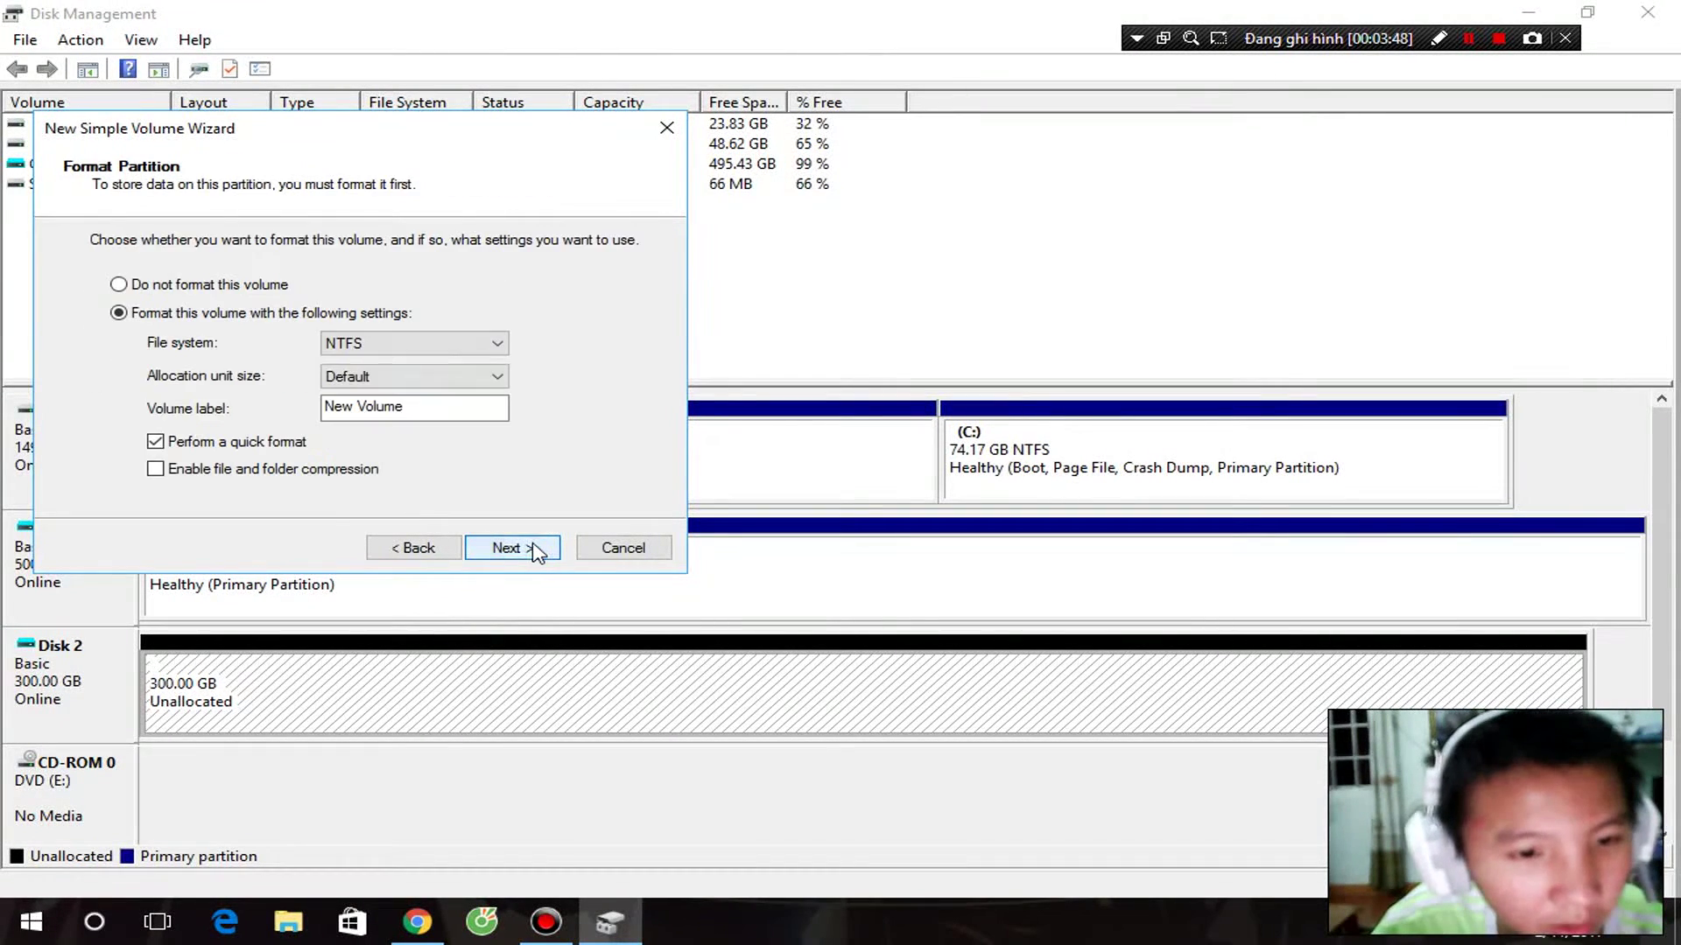
- Label the new volume Disk G, keep the NTFS quick format, and finish creating it
left_click_drag(421, 403, 308, 412)
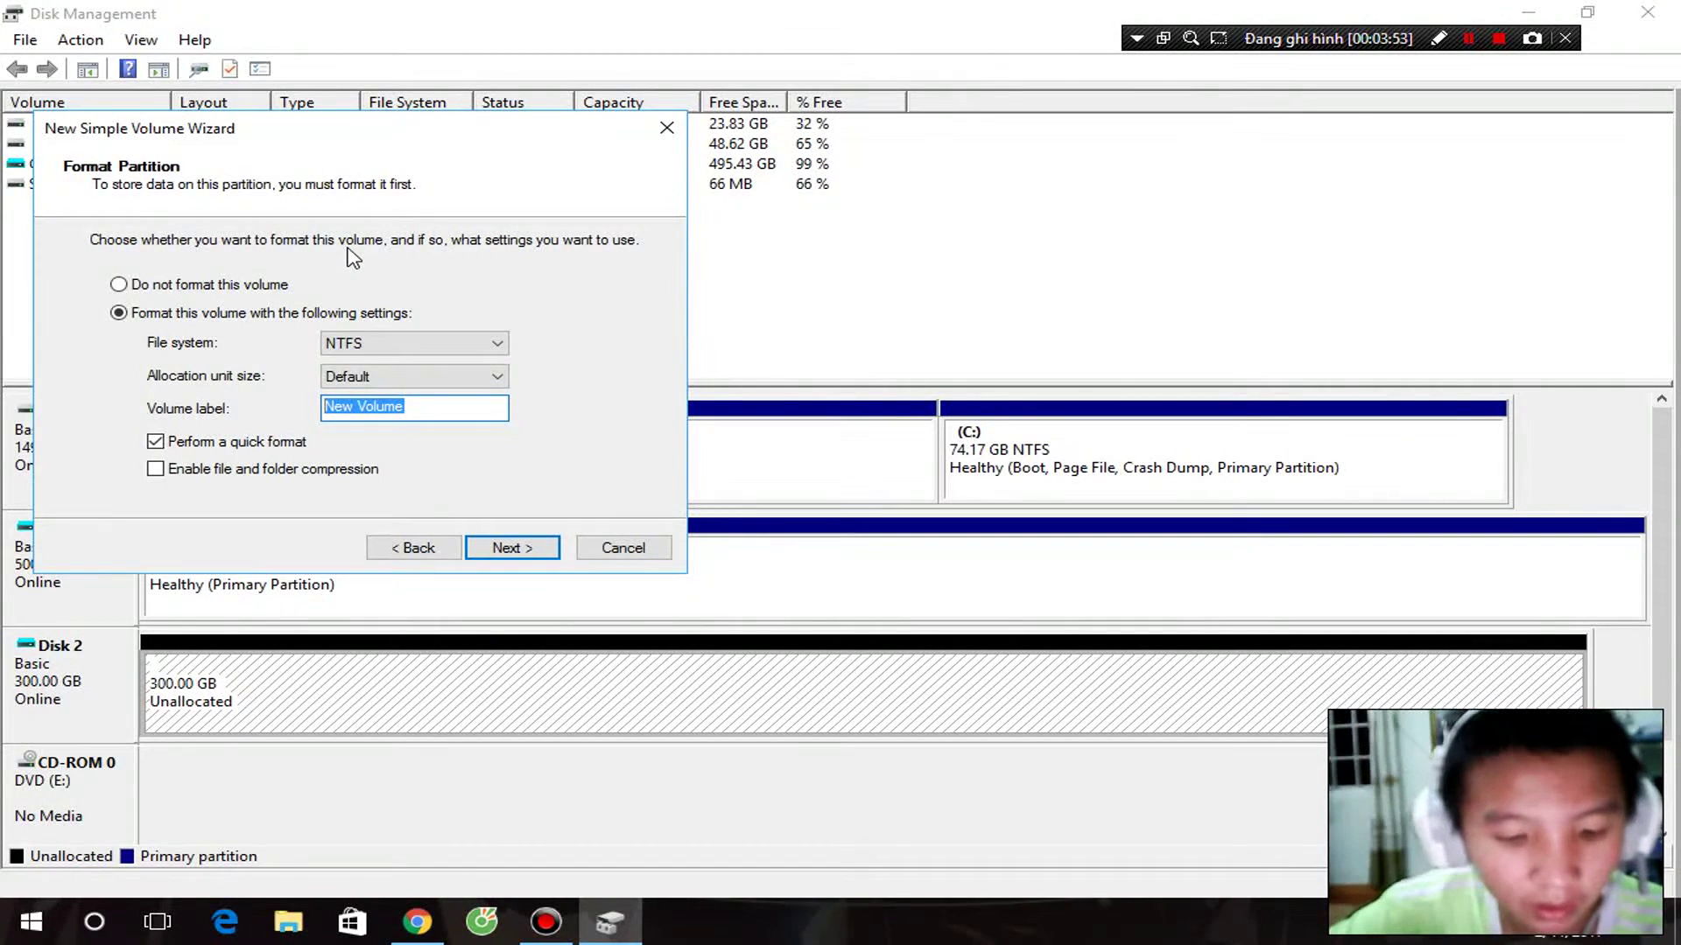
type("Disk G")
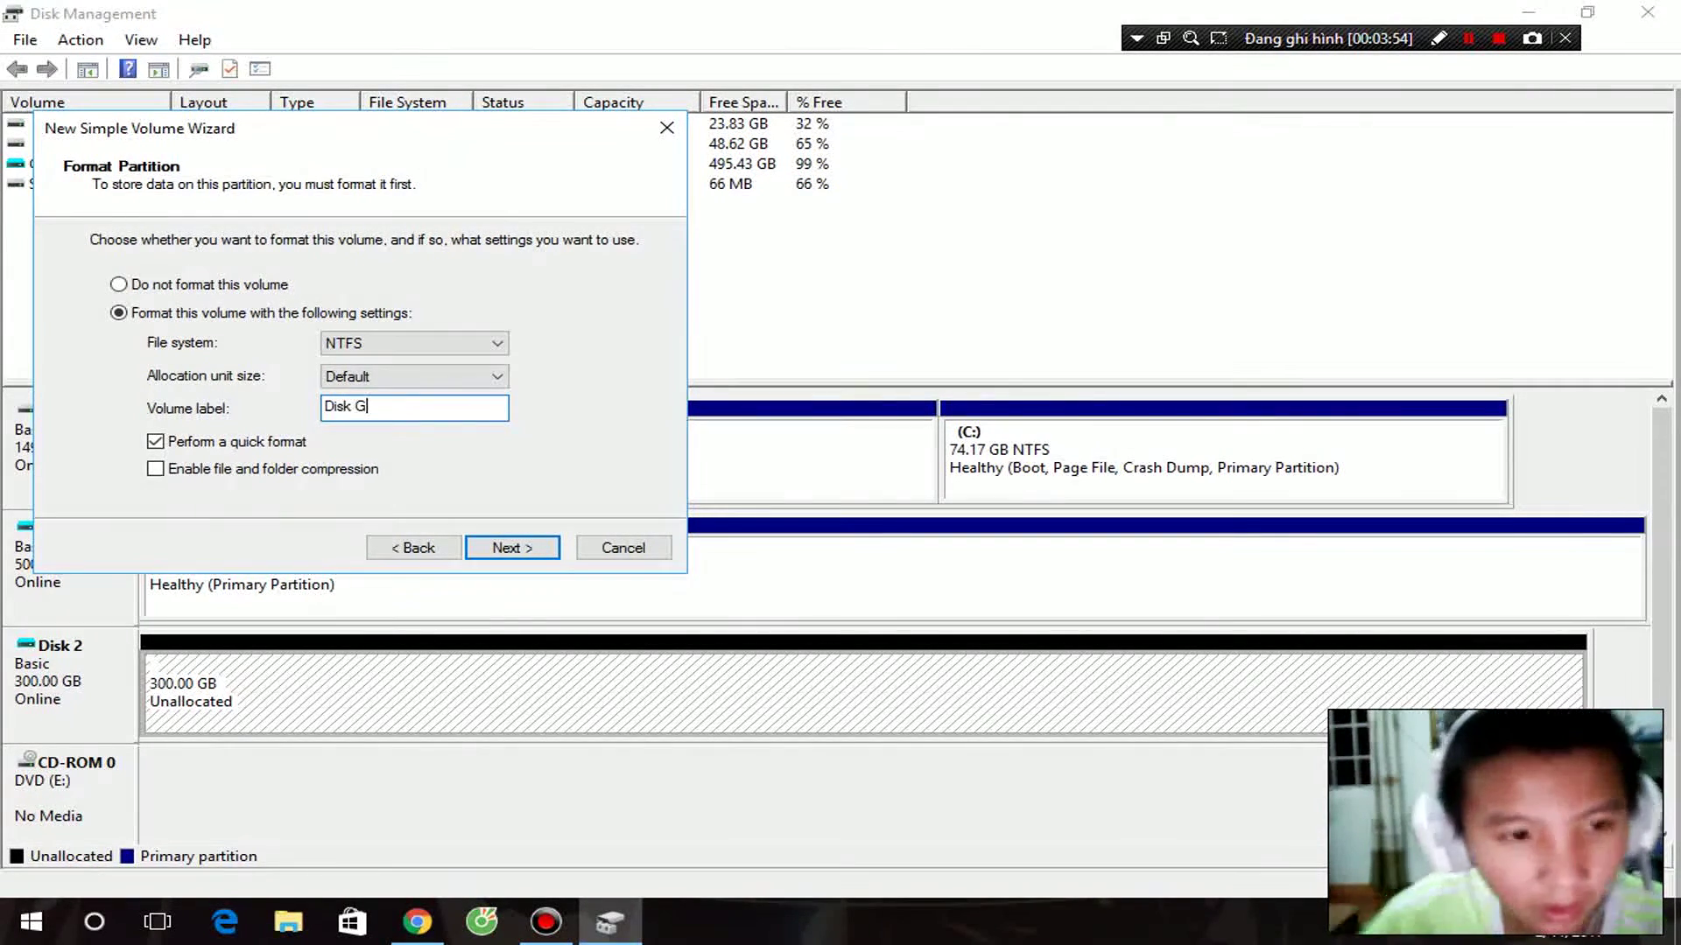
left_click(517, 536)
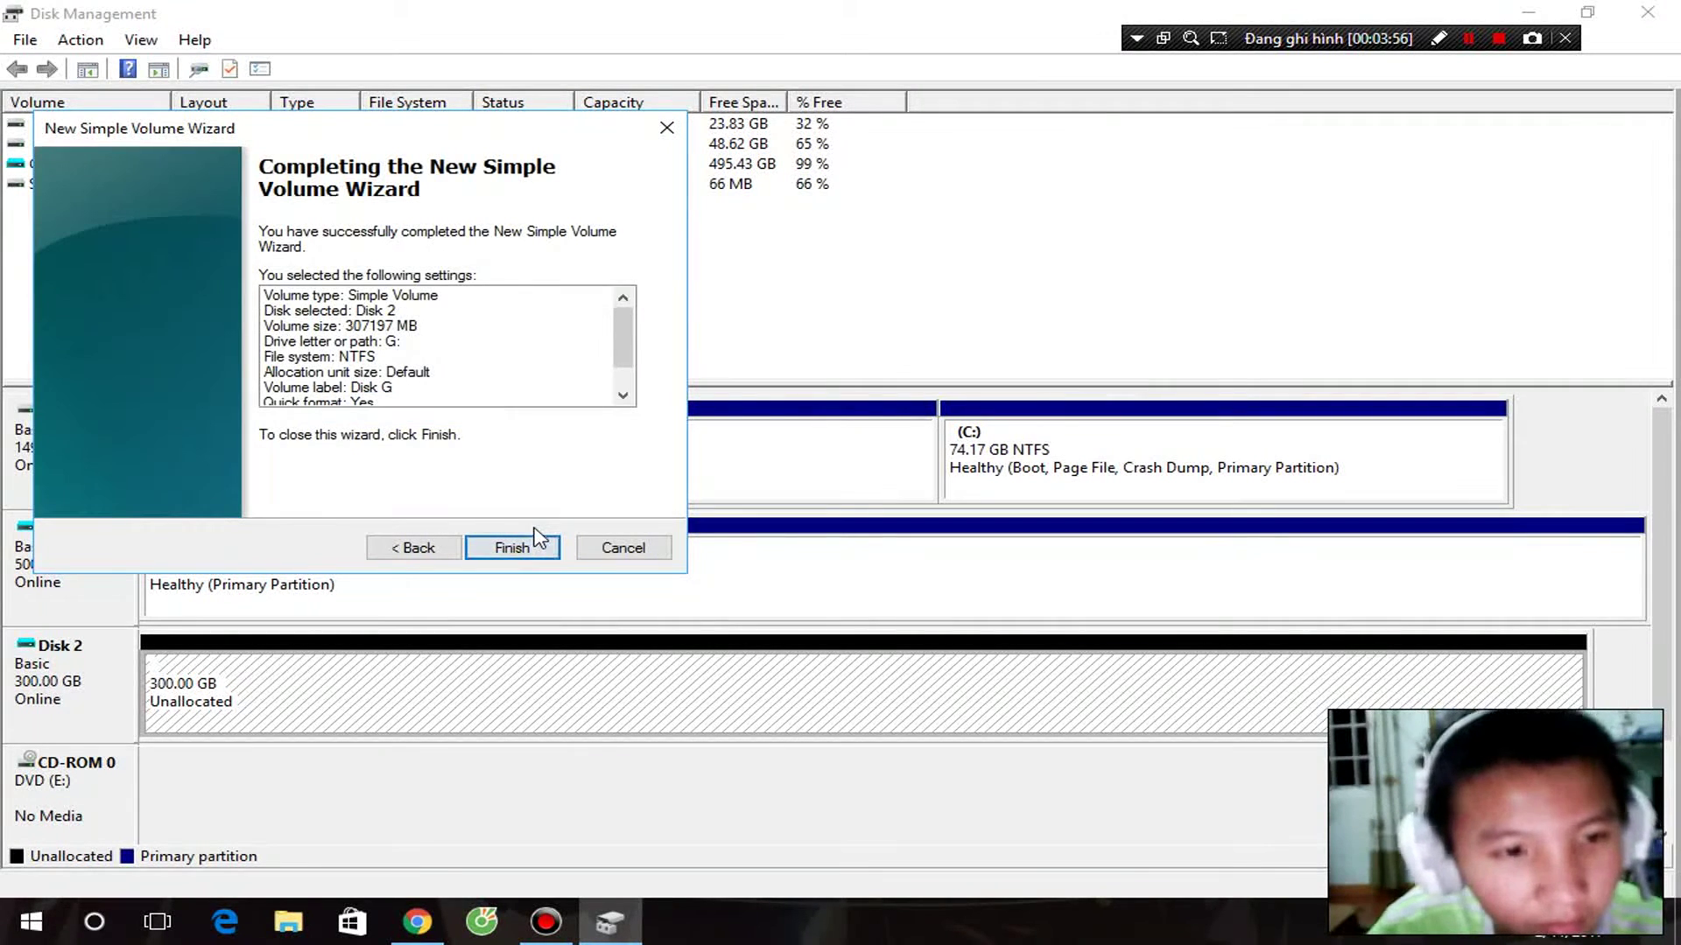
left_click(526, 545)
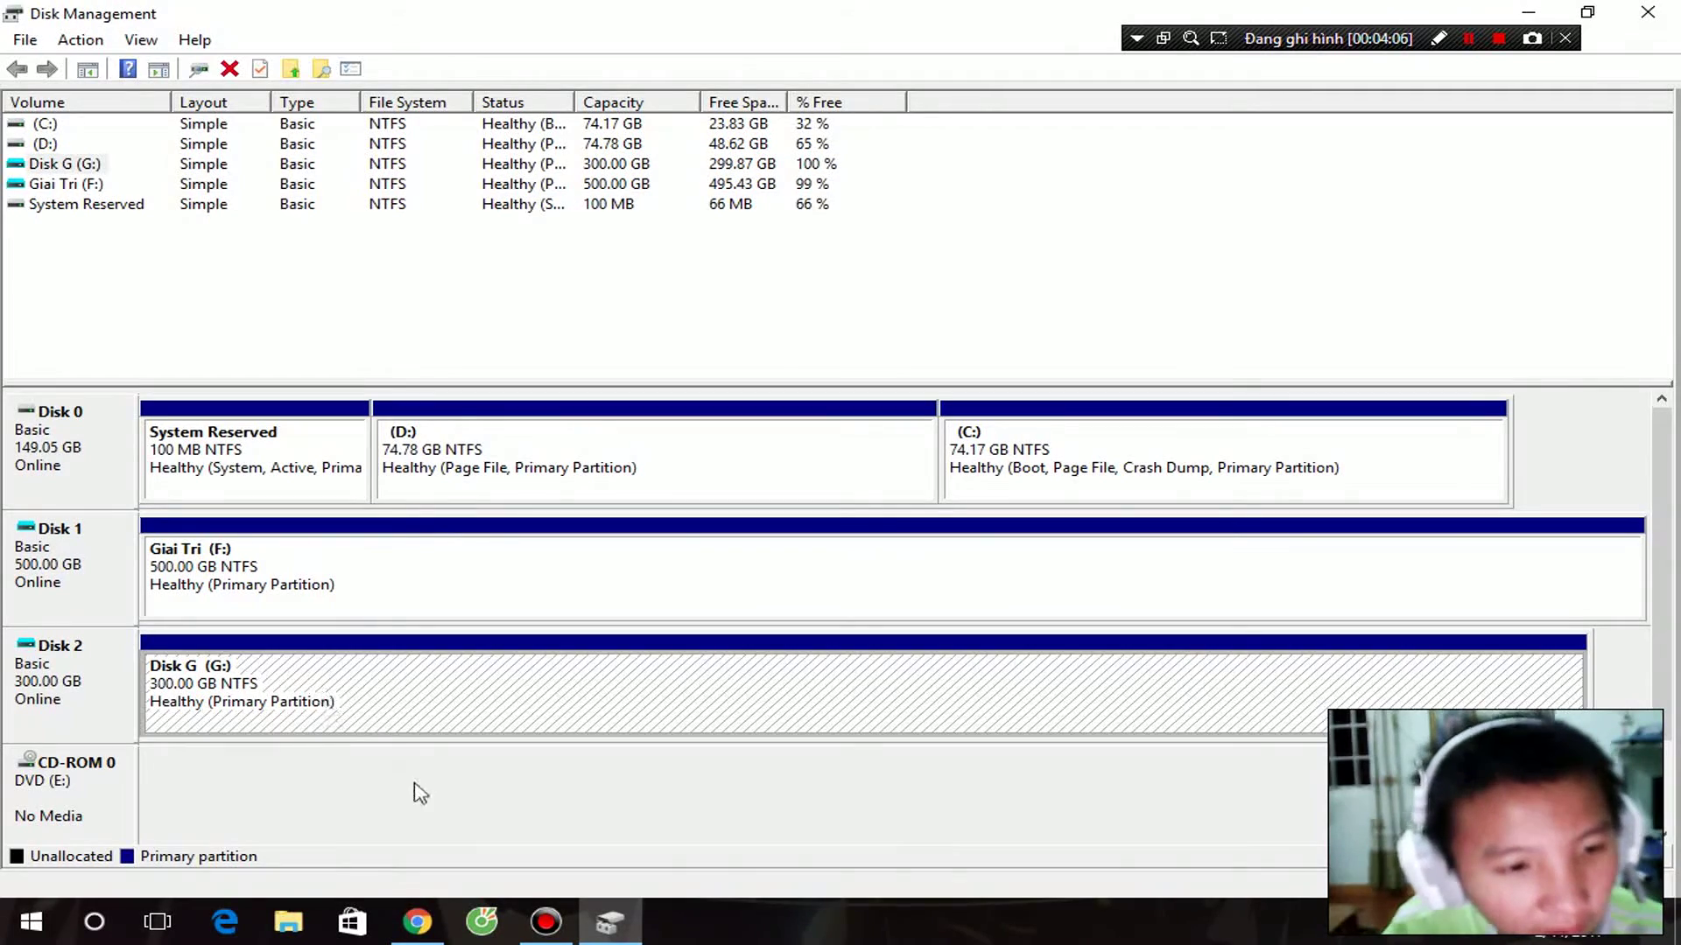
- Close Disk Management and open the Documents folder in File Explorer from This PC
left_click(1672, 10)
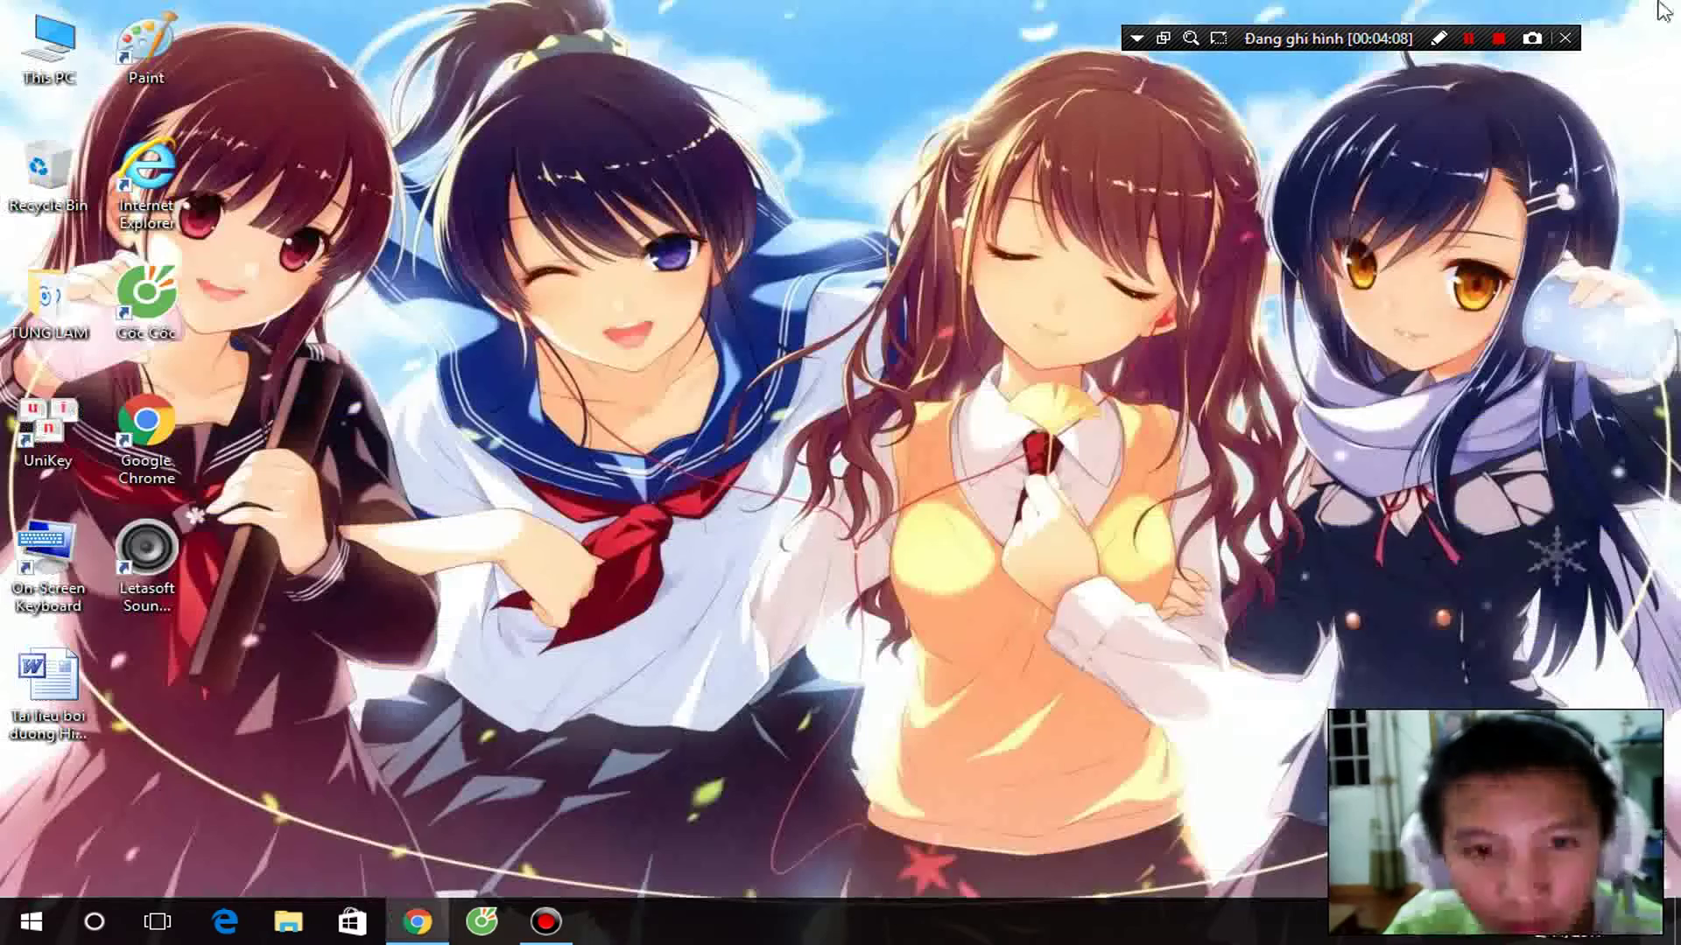
double_click(49, 44)
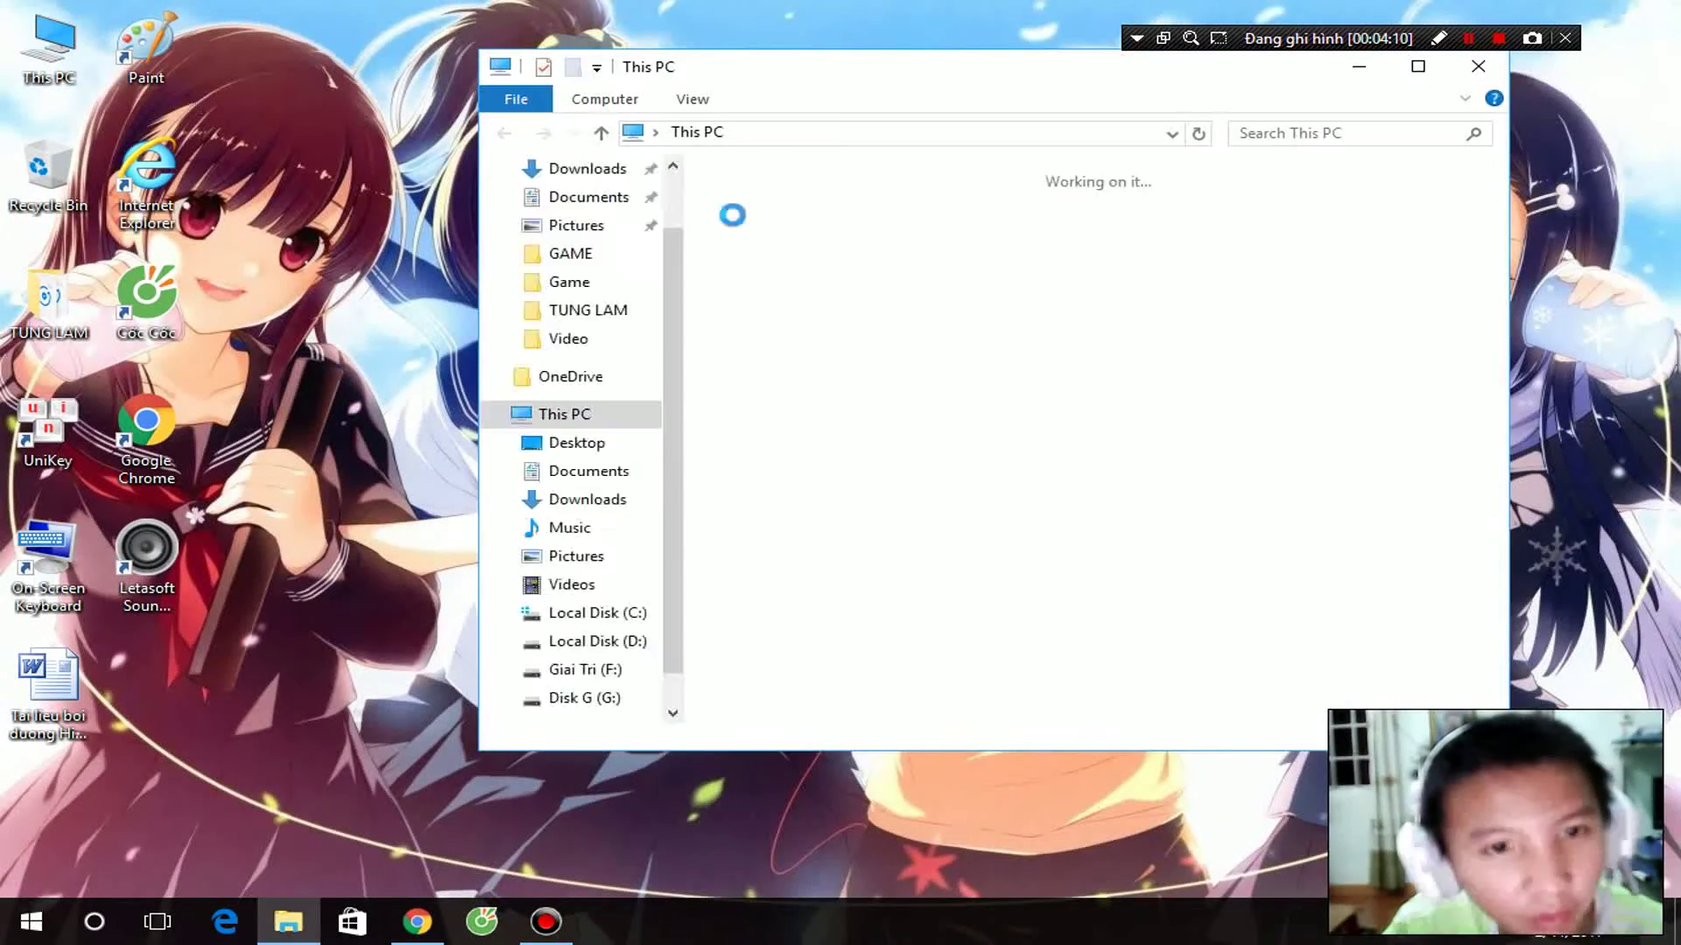
scroll(619, 296, "up", 1)
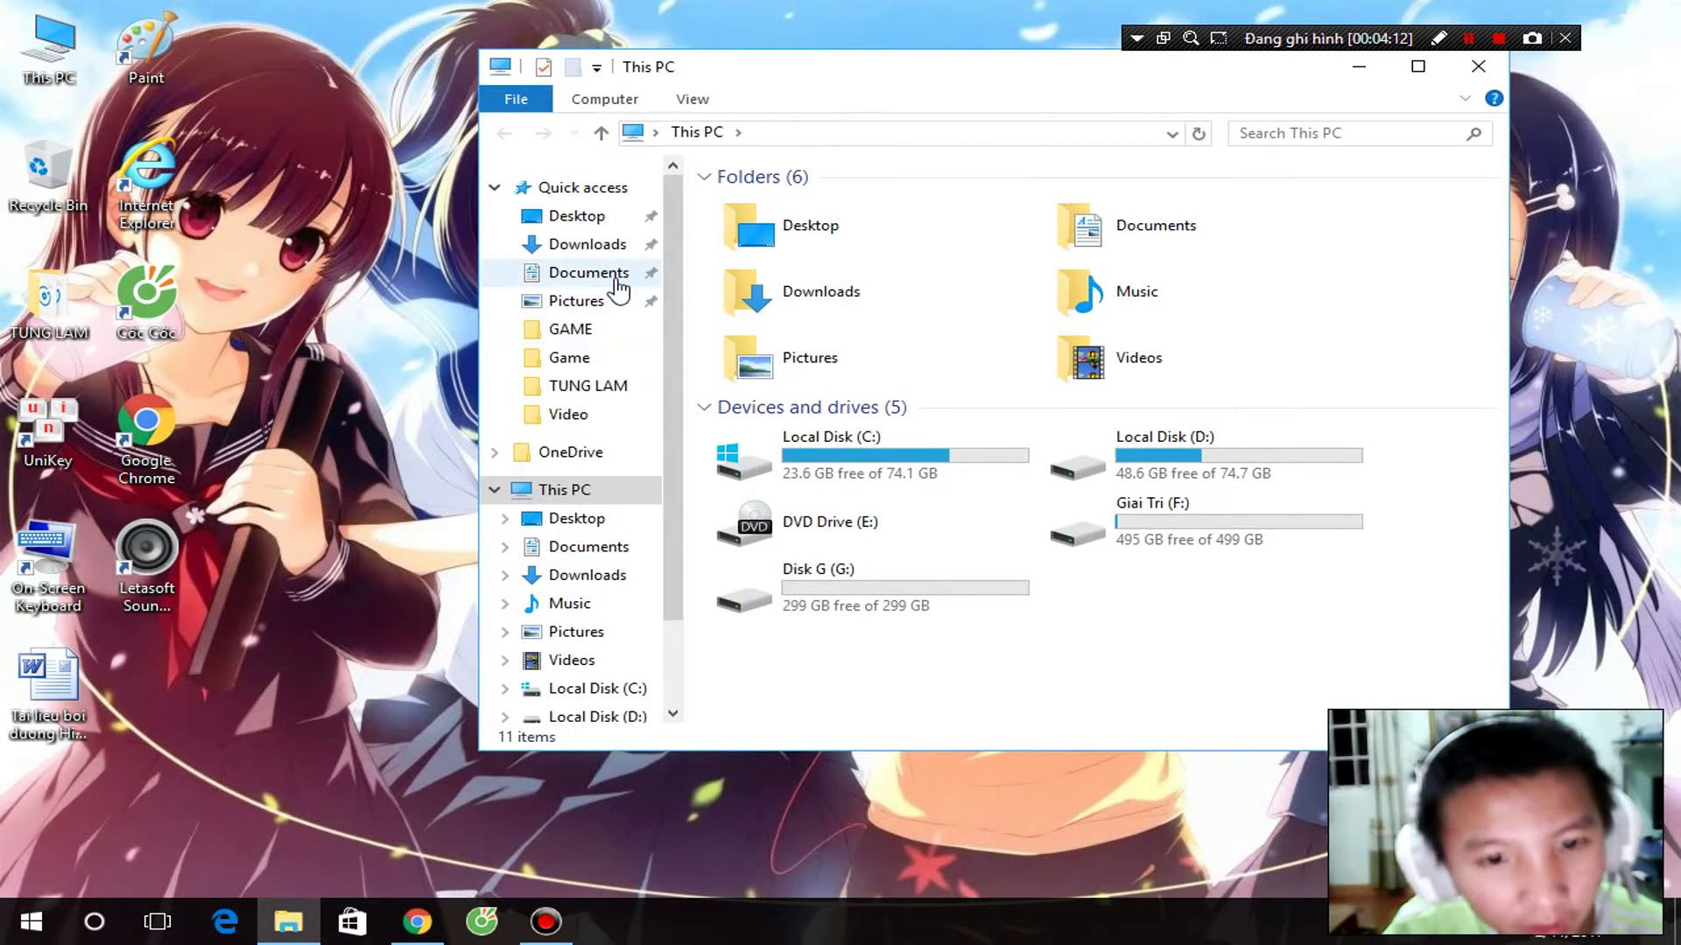
left_click(595, 273)
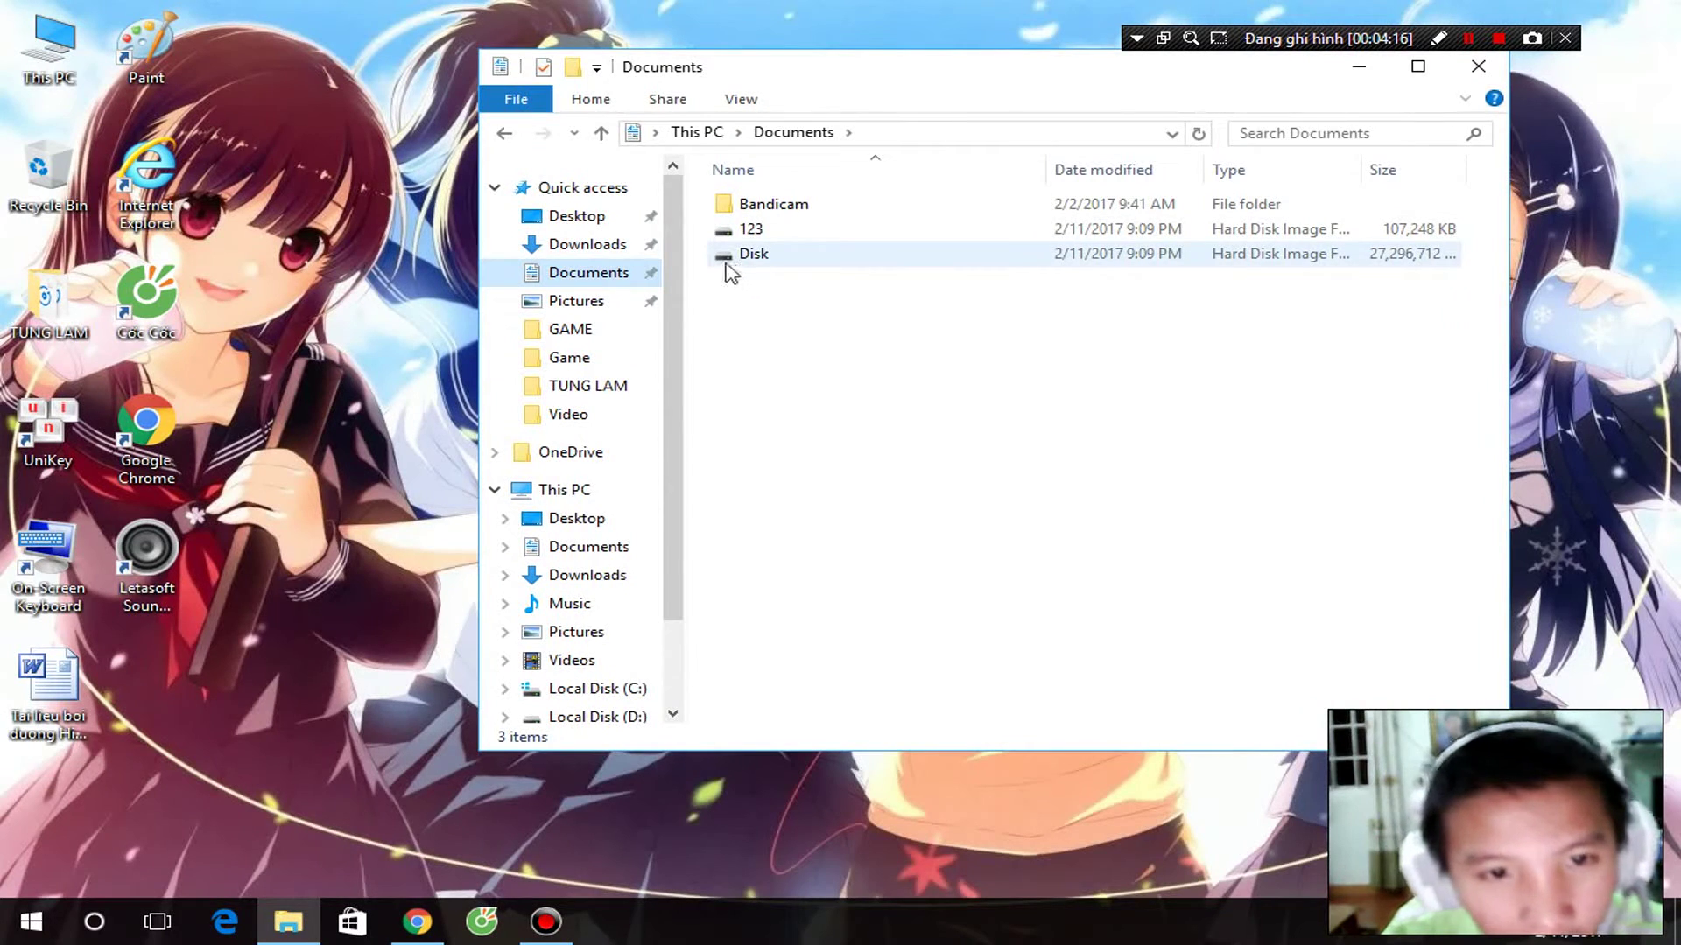
- Maximize the File Explorer window and examine the sizes of the 123 and Disk image files
left_click(1407, 79)
left_click(645, 197)
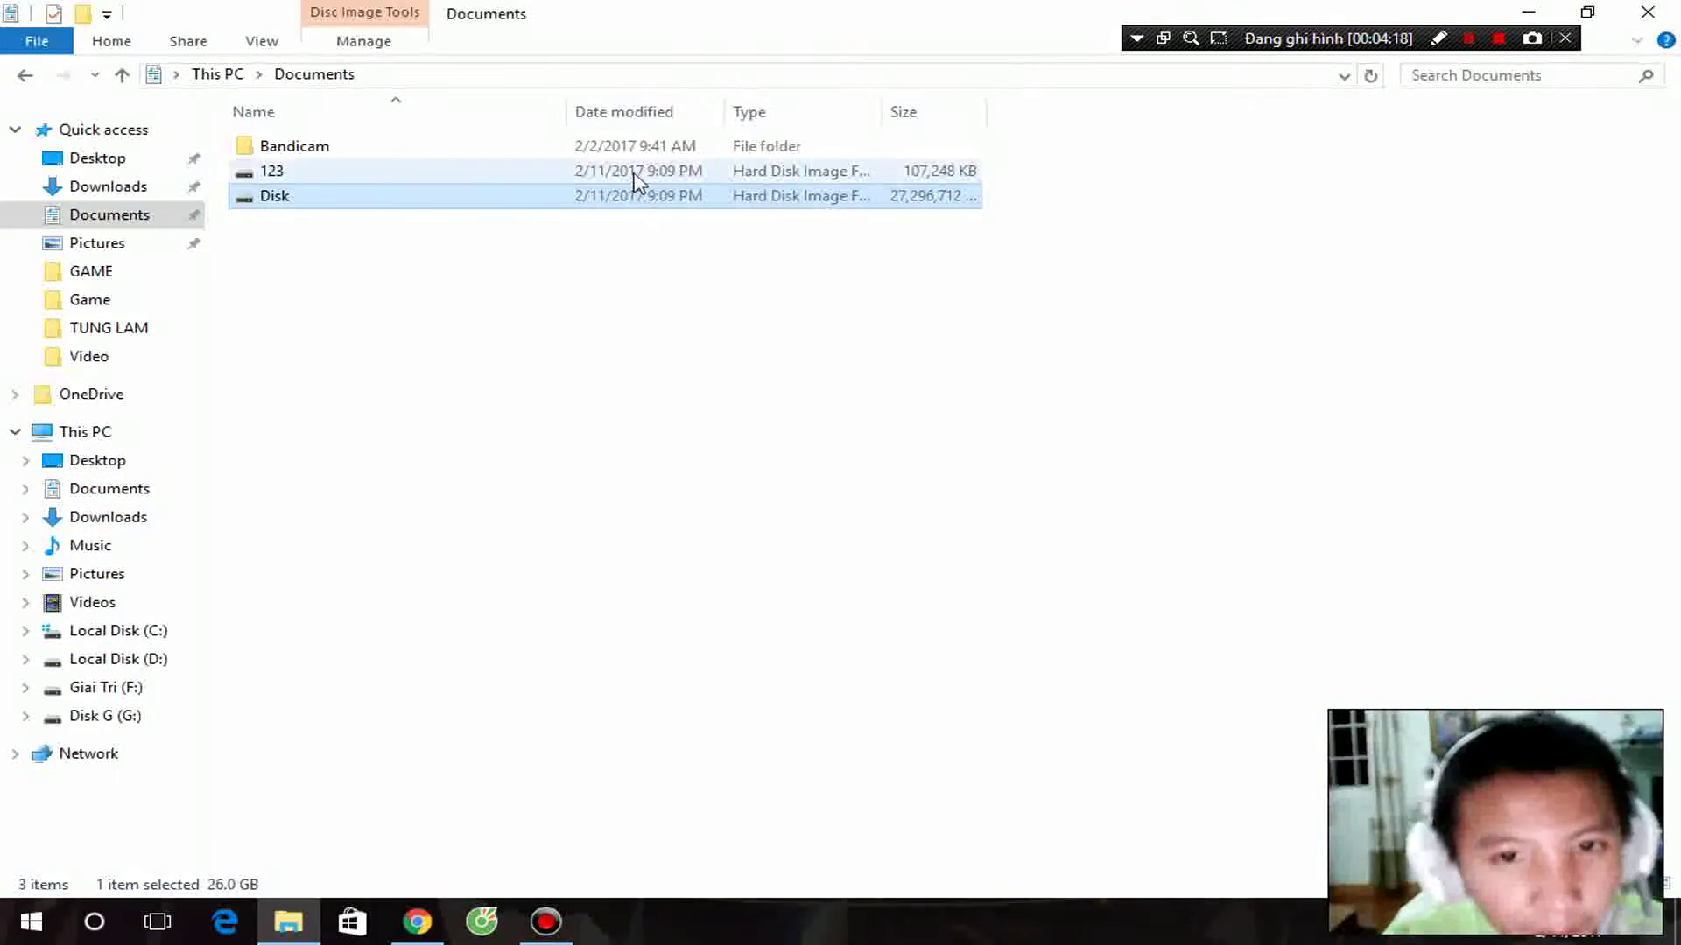
left_click(636, 173)
left_click(271, 173)
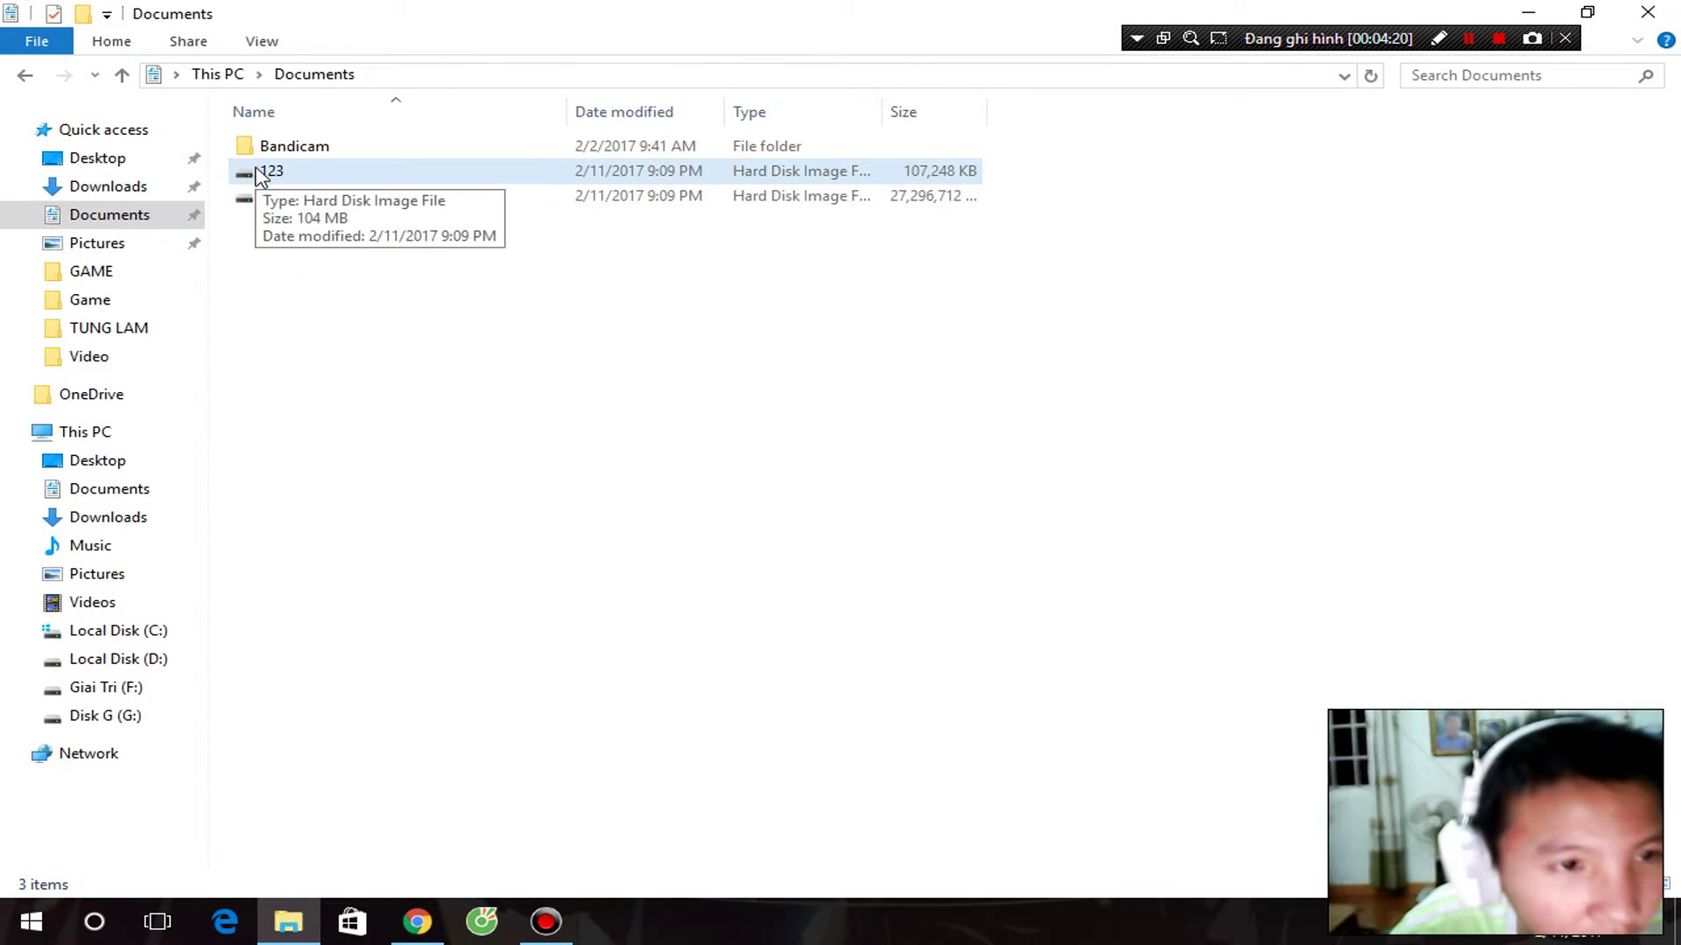
left_click(257, 180)
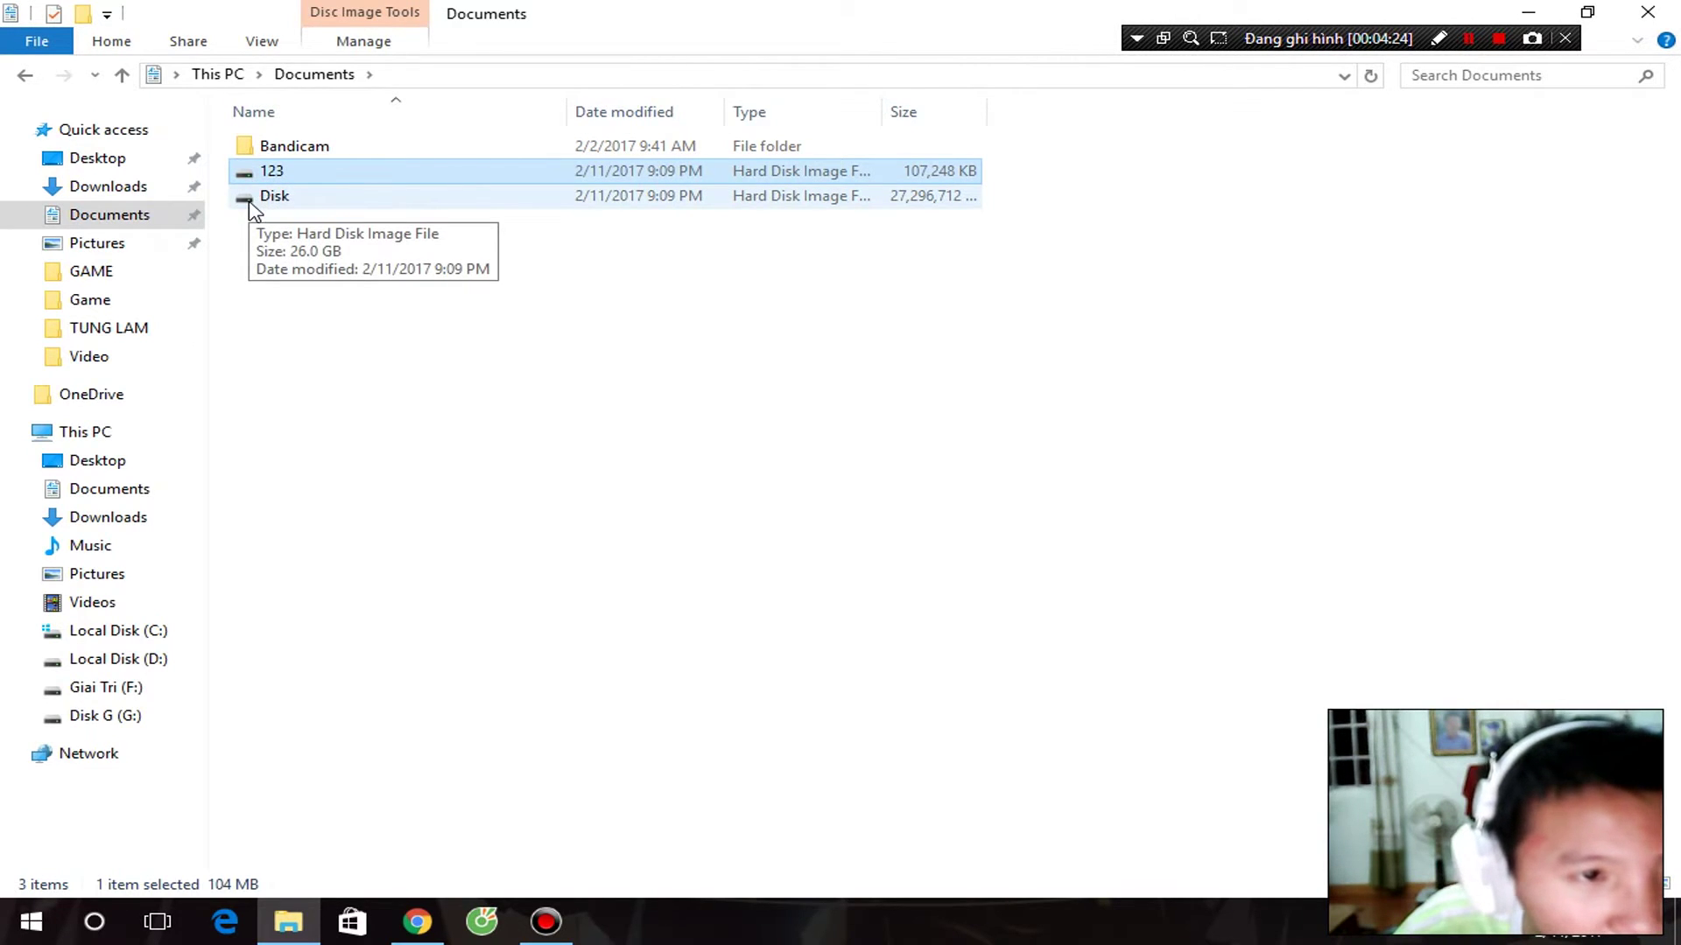
- Check the size details of the Disk hard disk image file in Documents
left_click(249, 199)
left_click(289, 254)
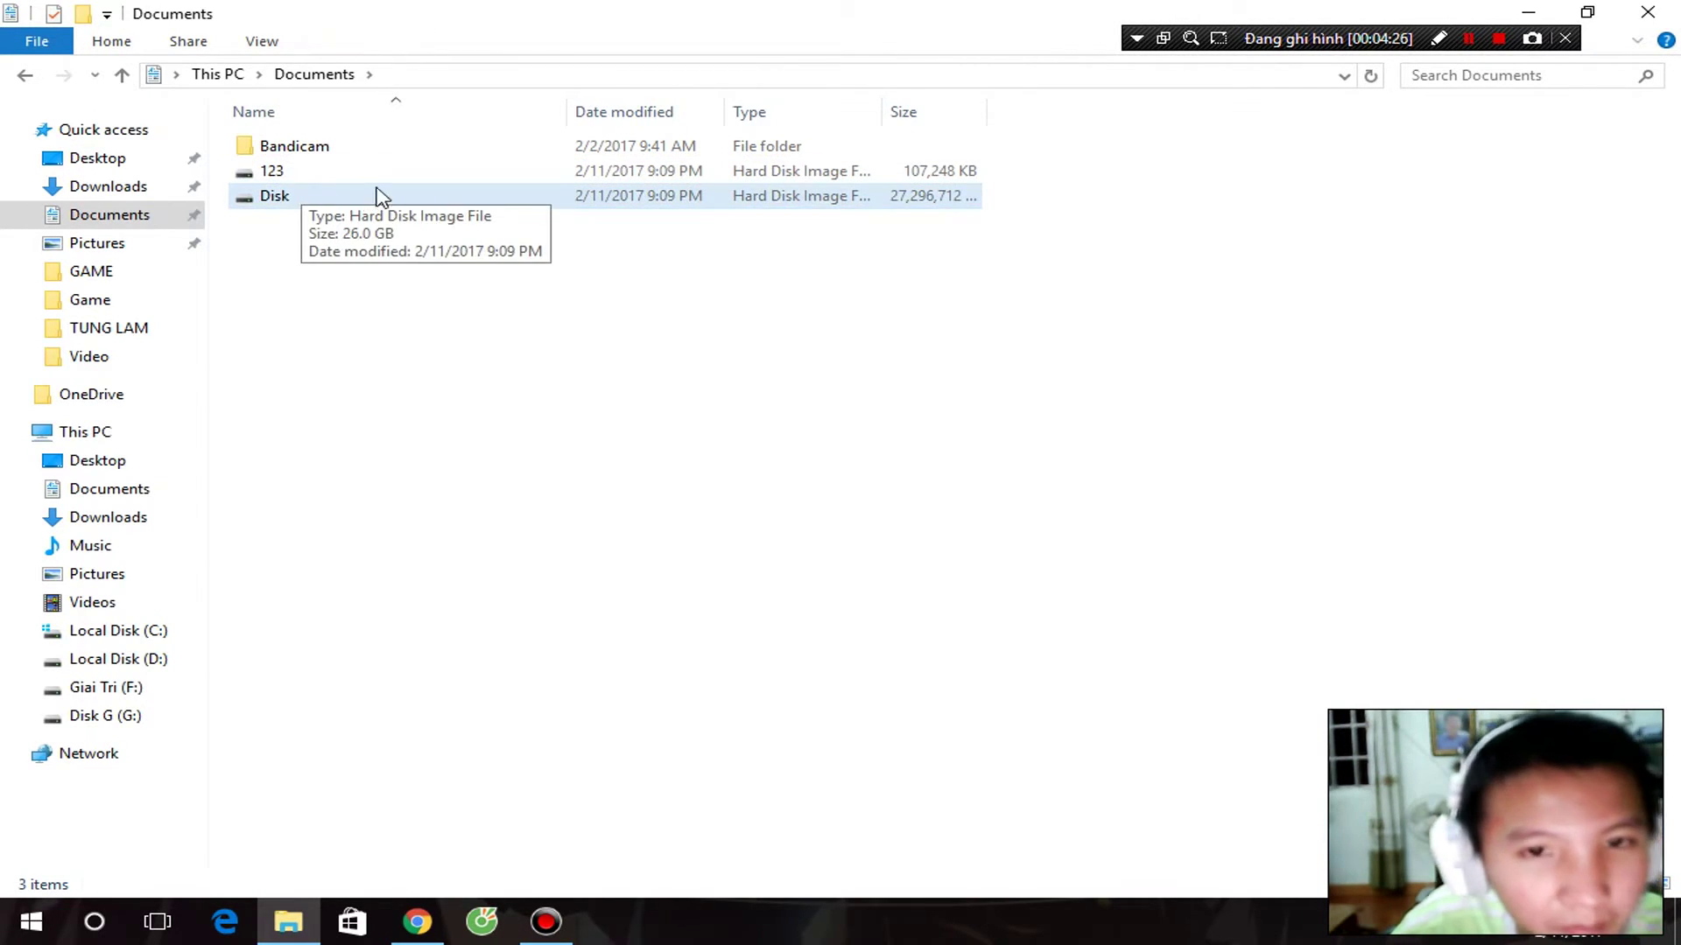
left_click(350, 202)
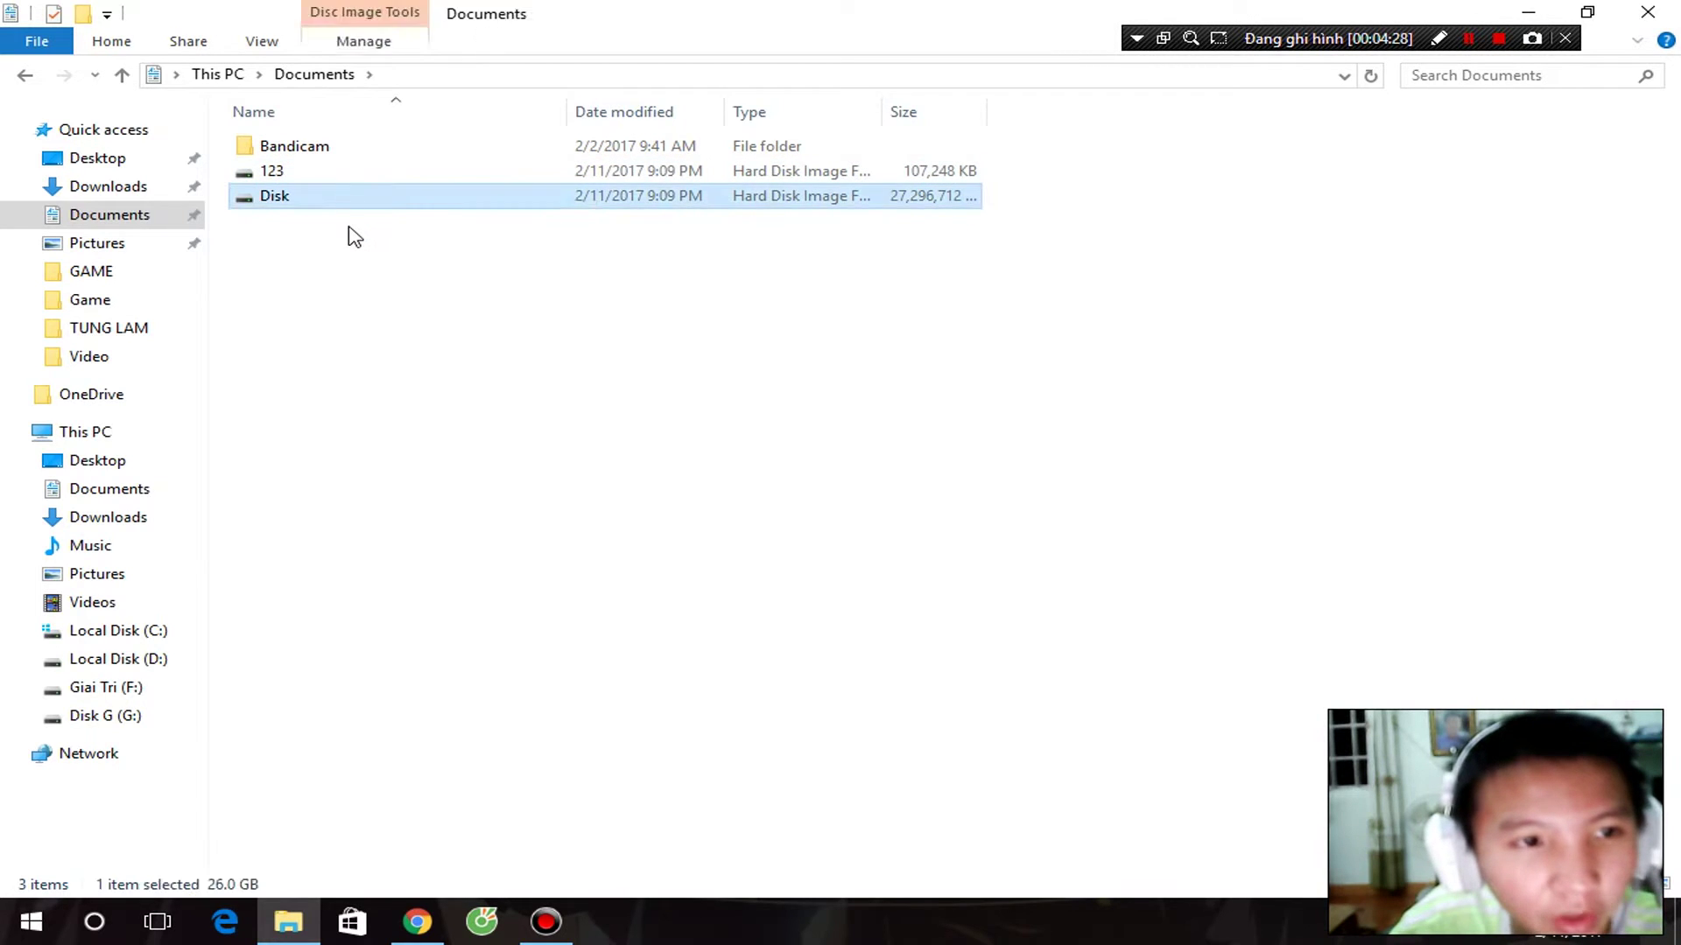
left_click(355, 236)
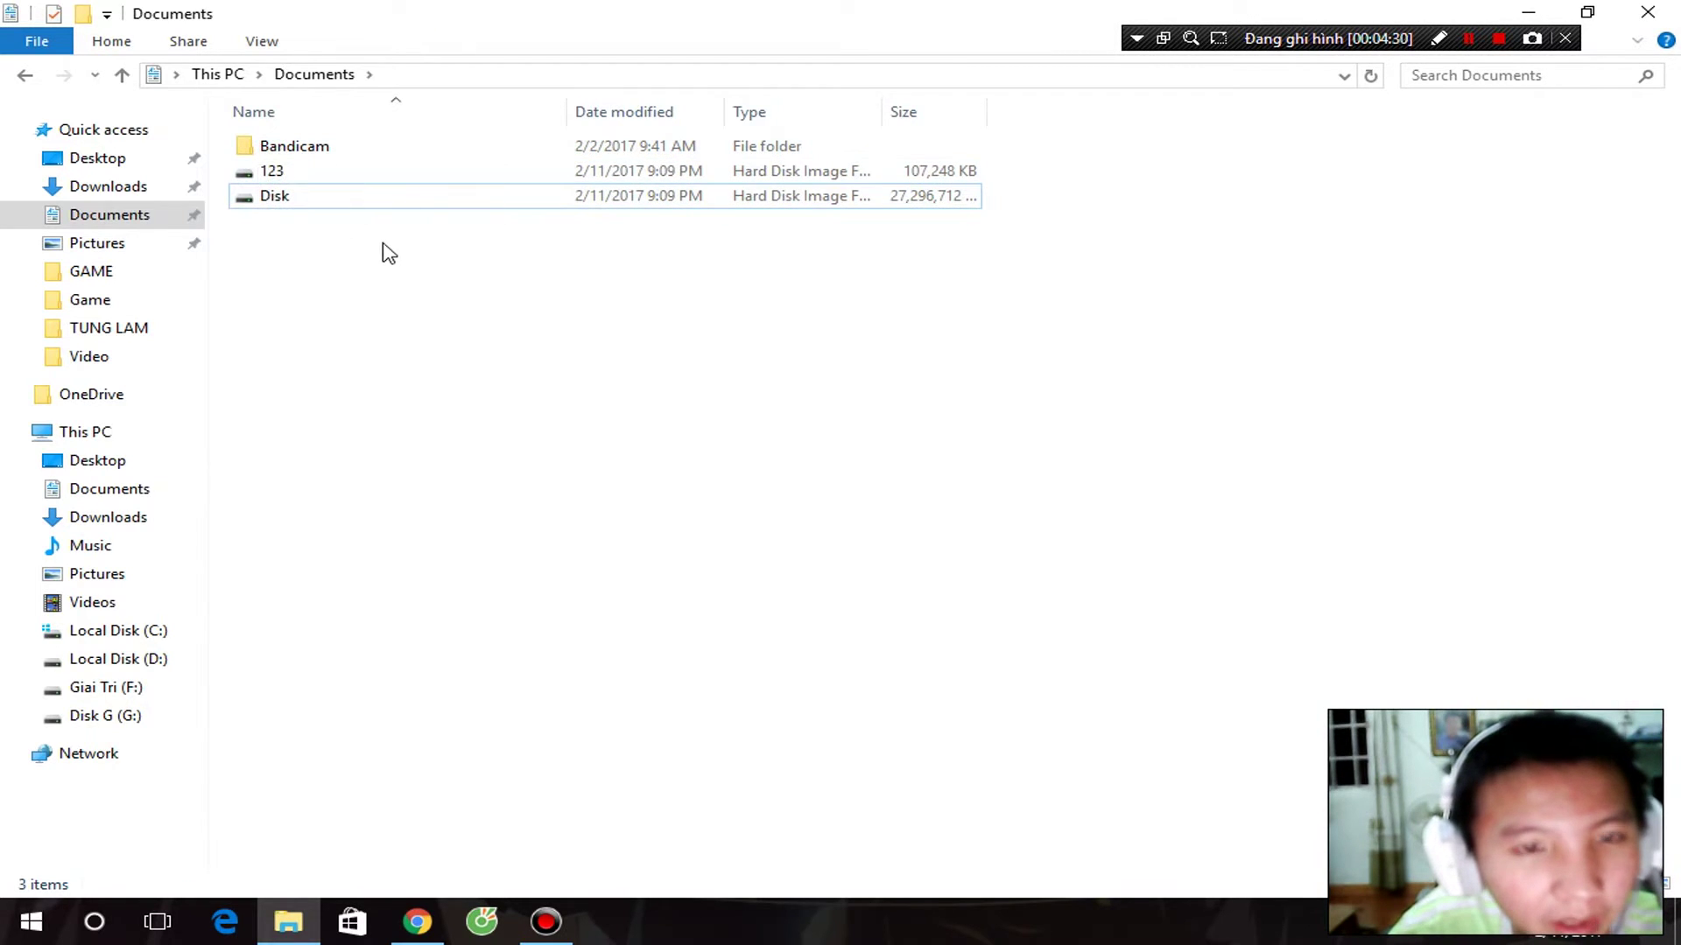
- Browse the Desktop and Downloads folders and the Giai Tri (F:) drive
left_click(123, 184)
left_click(117, 161)
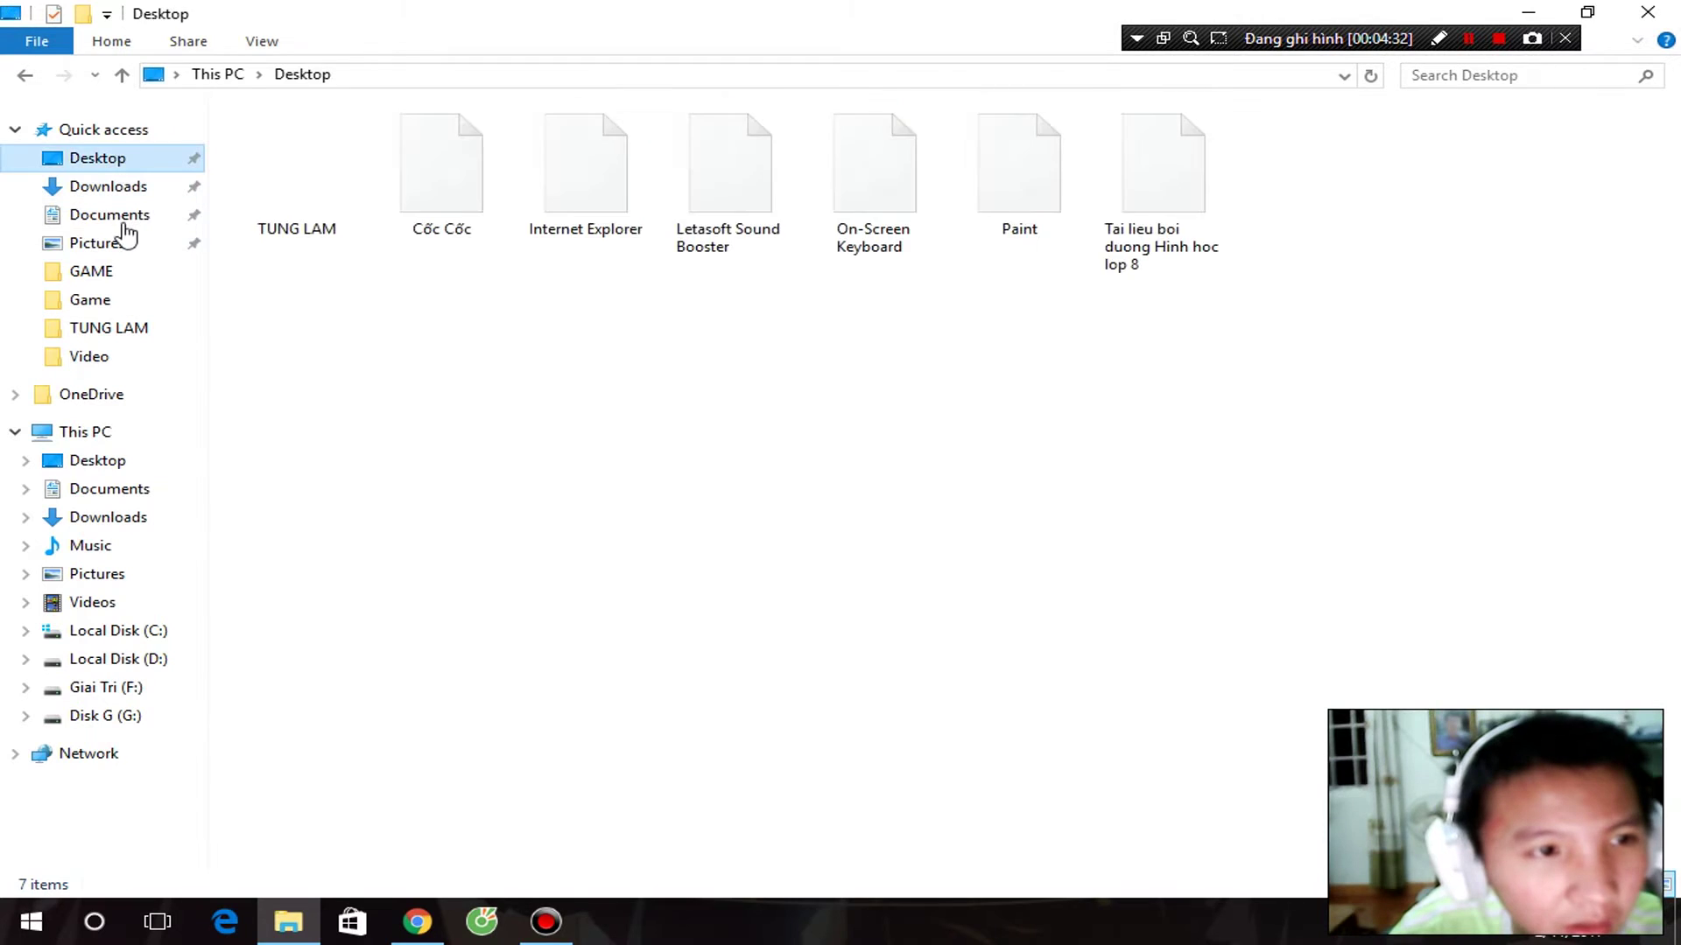
left_click(120, 216)
left_click(125, 159)
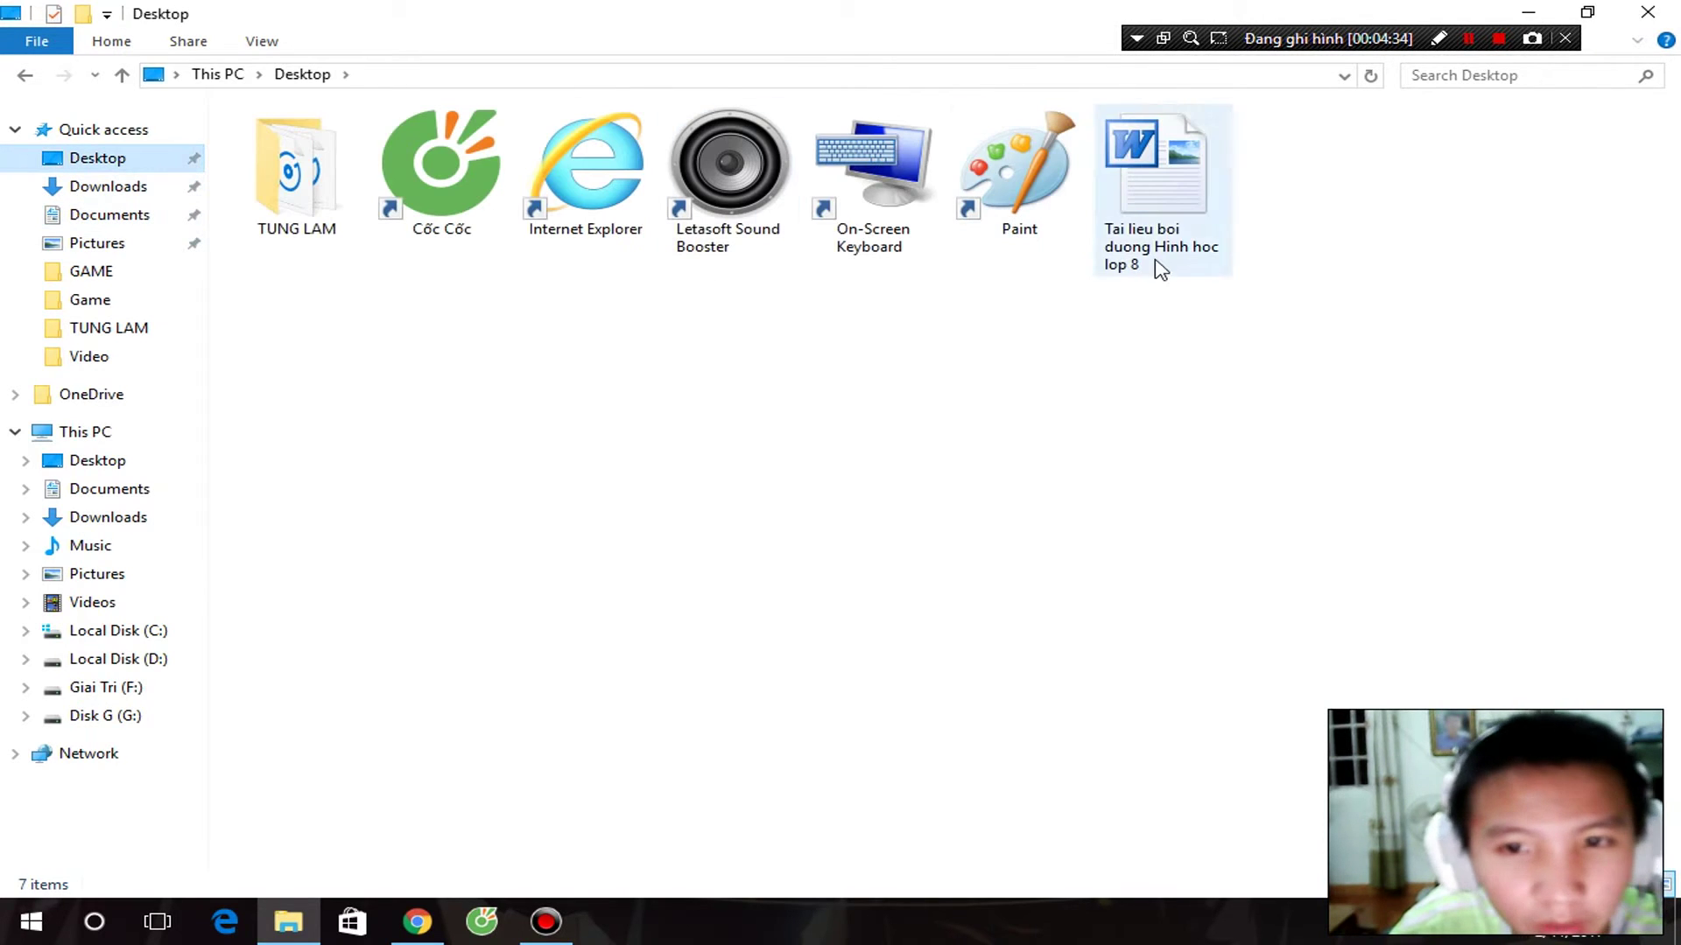
left_click(166, 517)
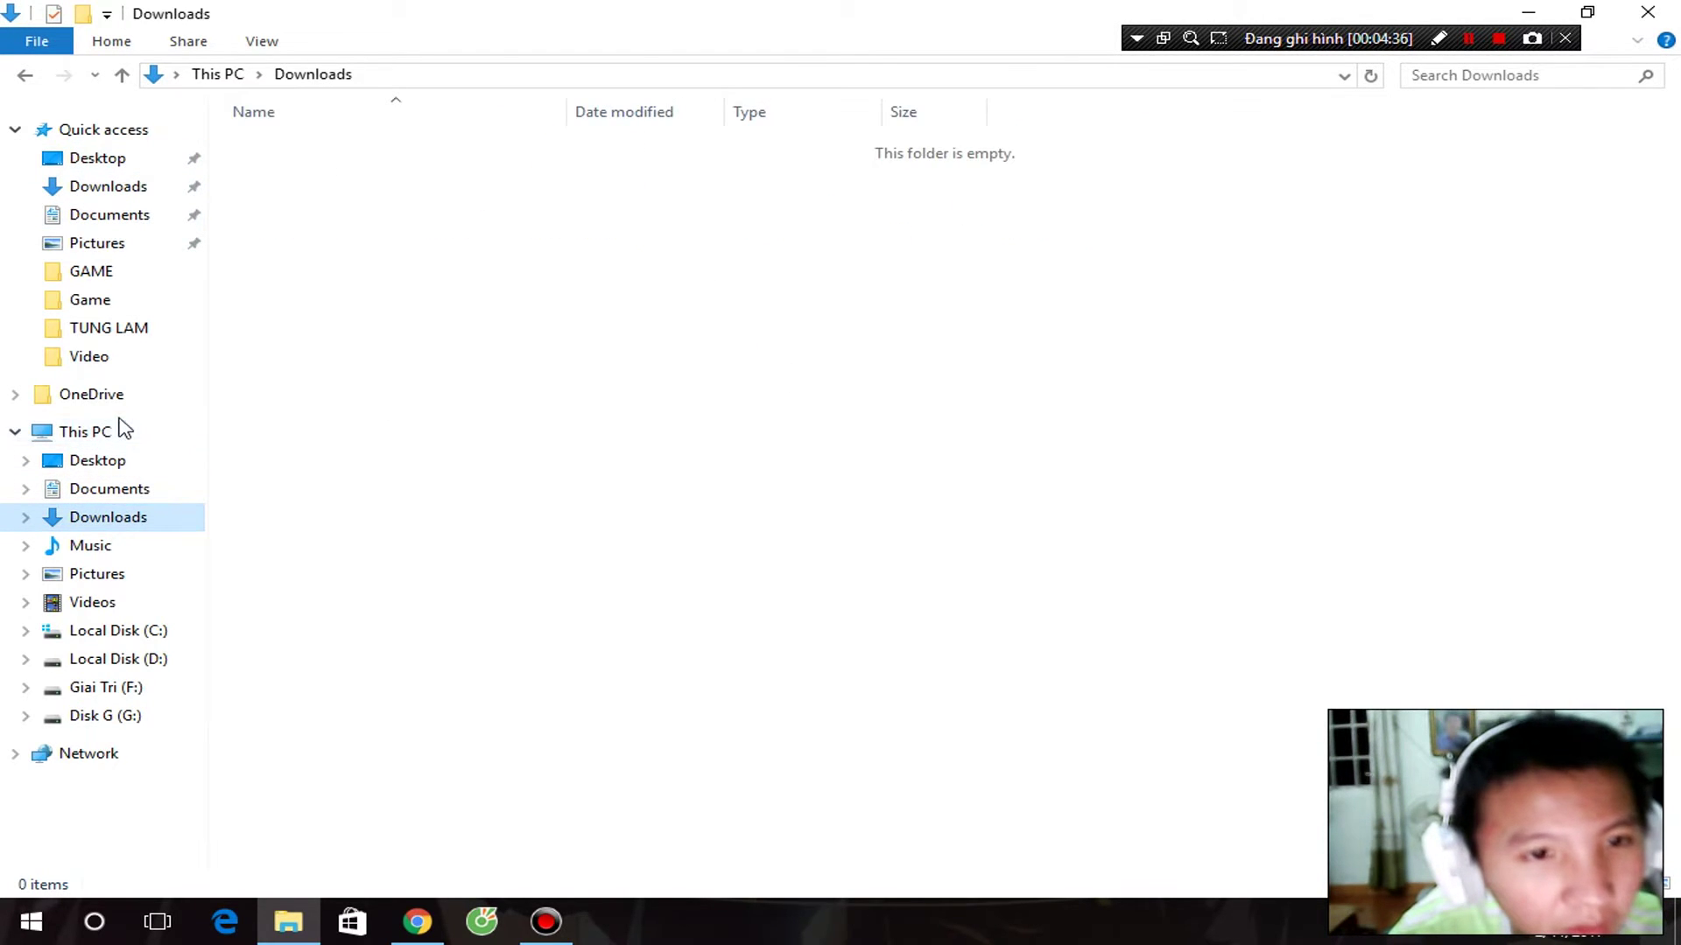
left_click(144, 689)
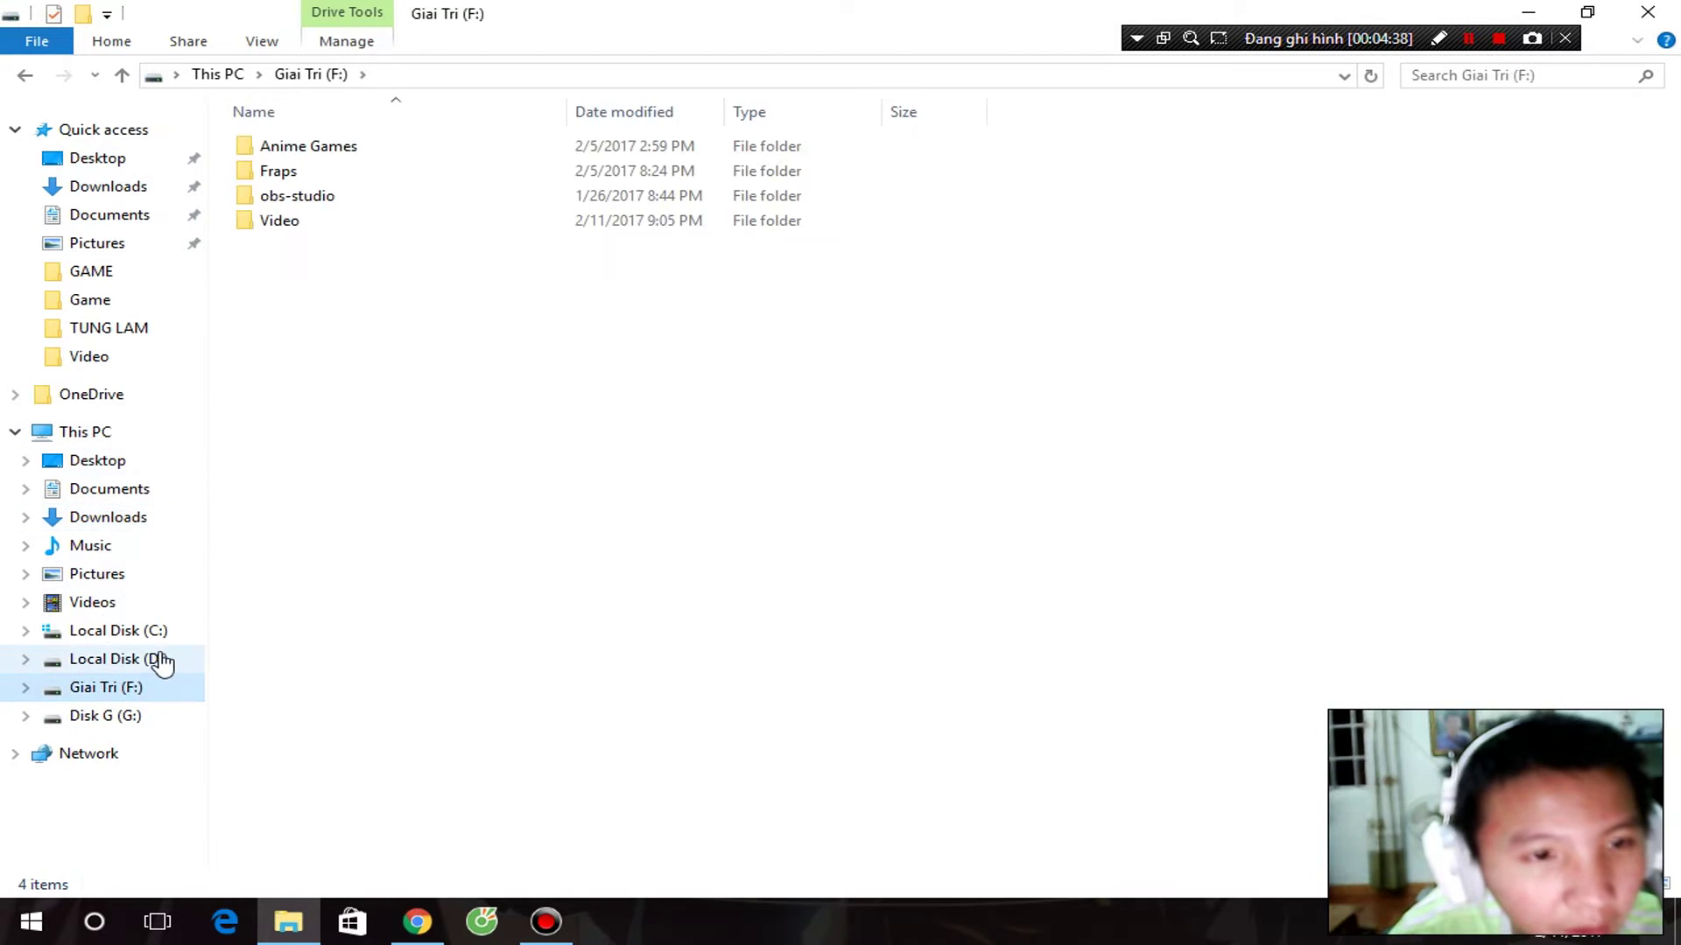
- Open the GameData folder inside LienMinhHuyenThoai, within the Game folder on Local Disk (D:)
left_click(159, 661)
double_click(364, 175)
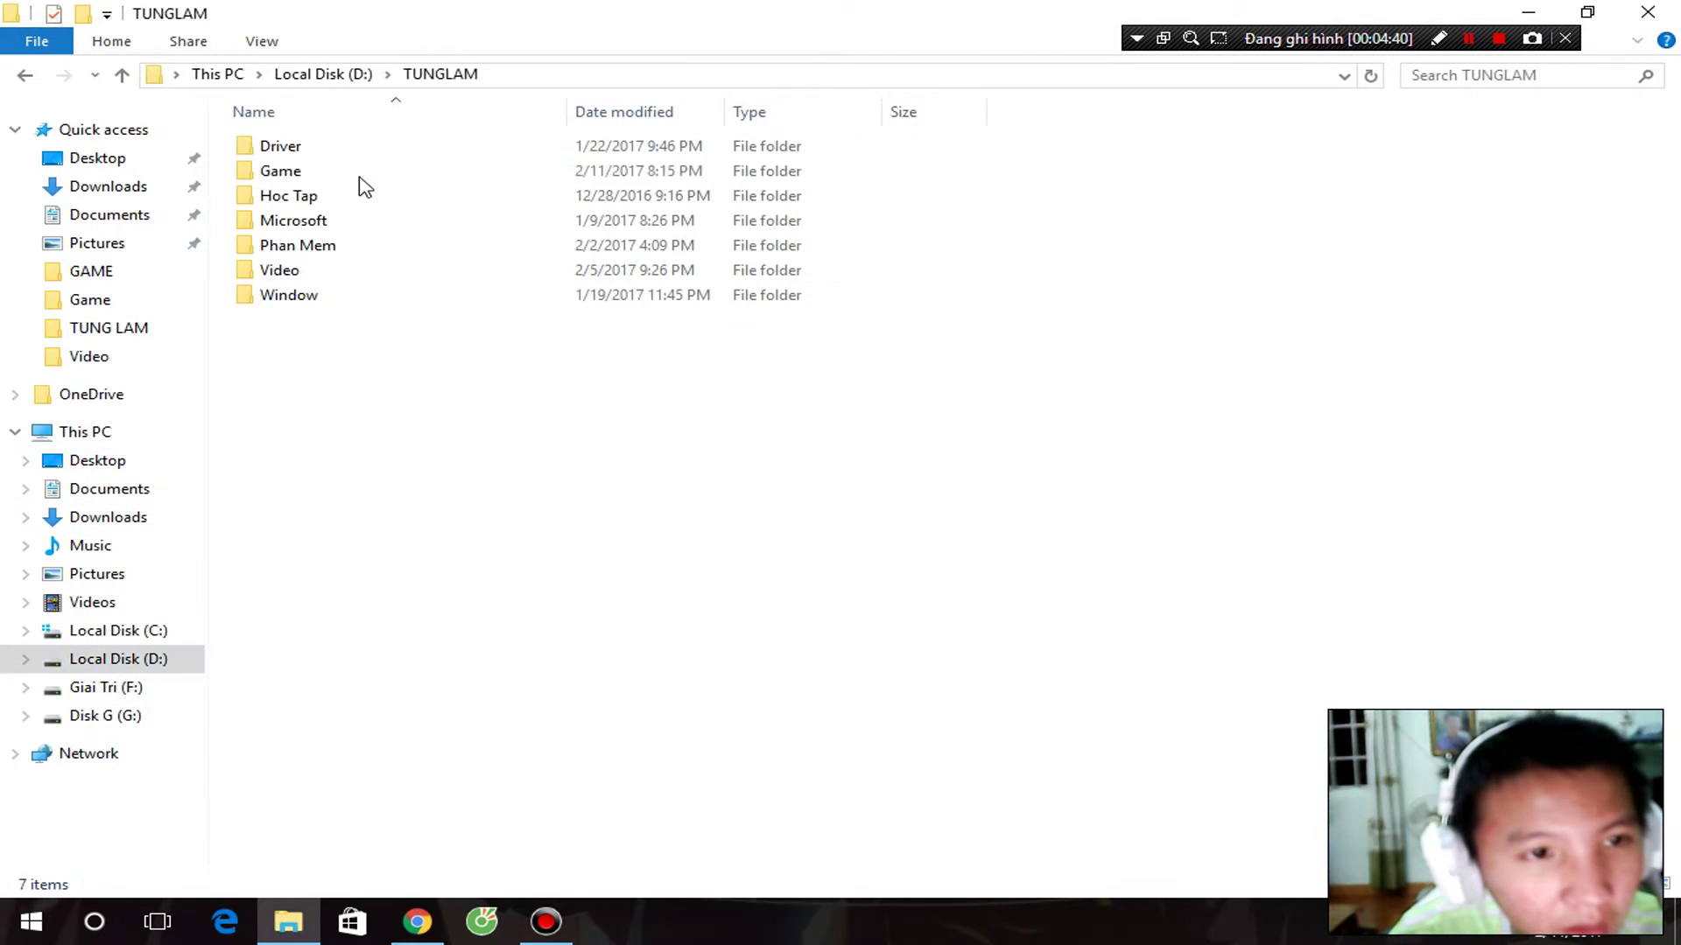
left_click(342, 175)
double_click(333, 175)
left_click(350, 147)
double_click(355, 148)
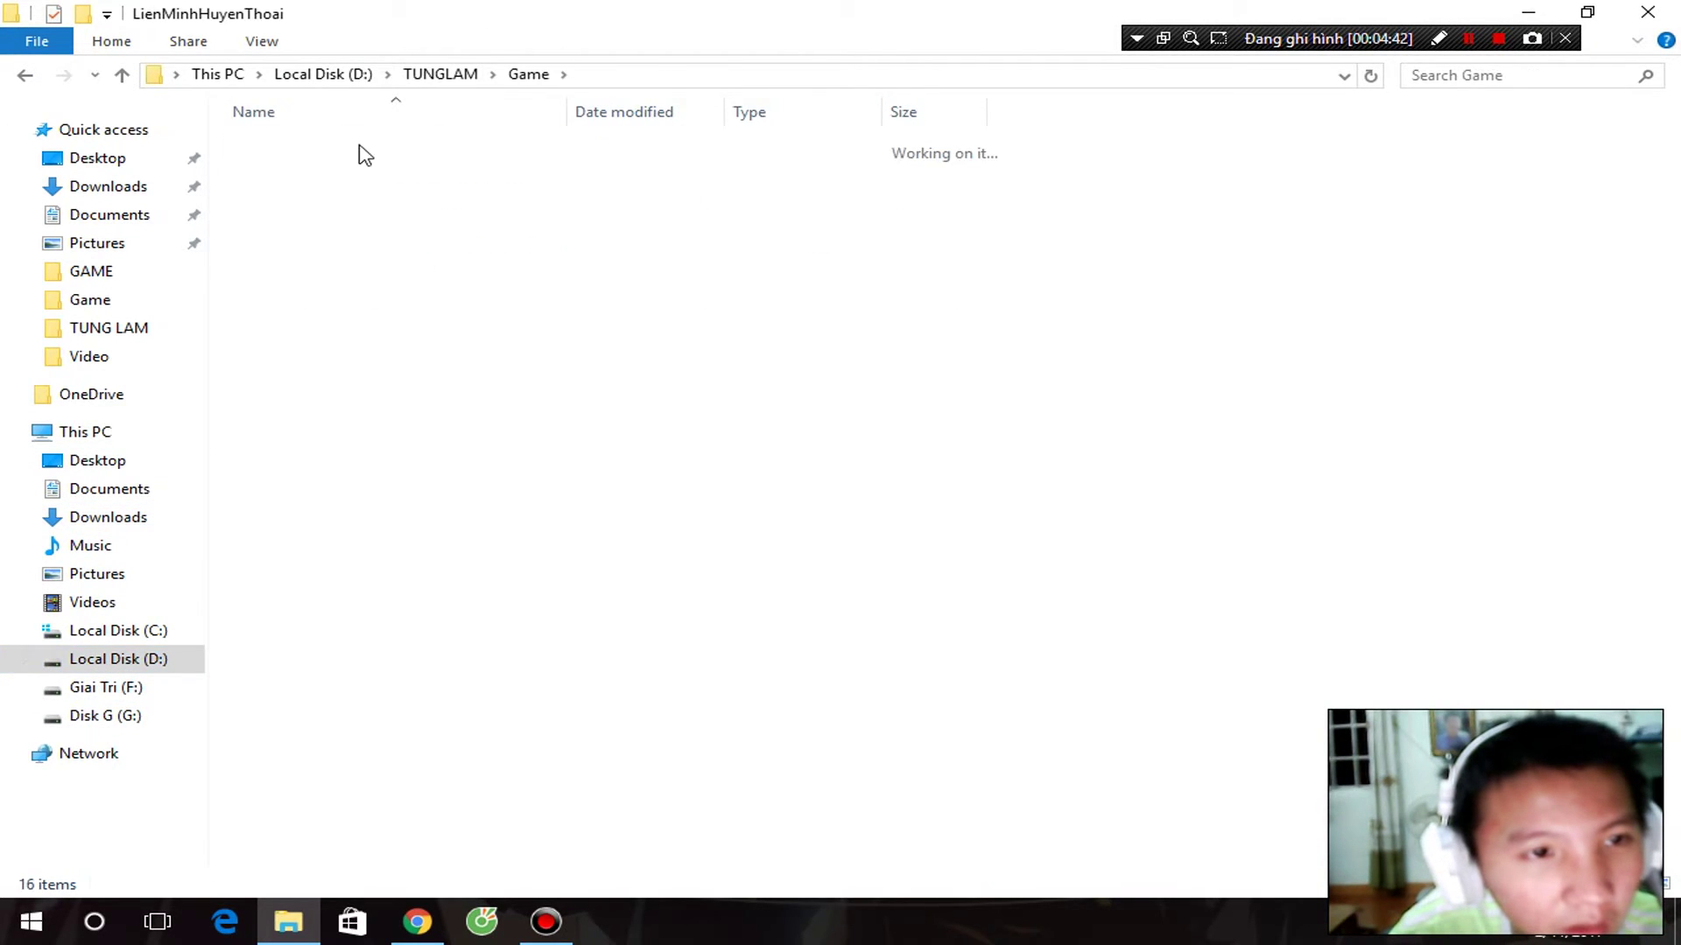
left_click(364, 149)
double_click(364, 148)
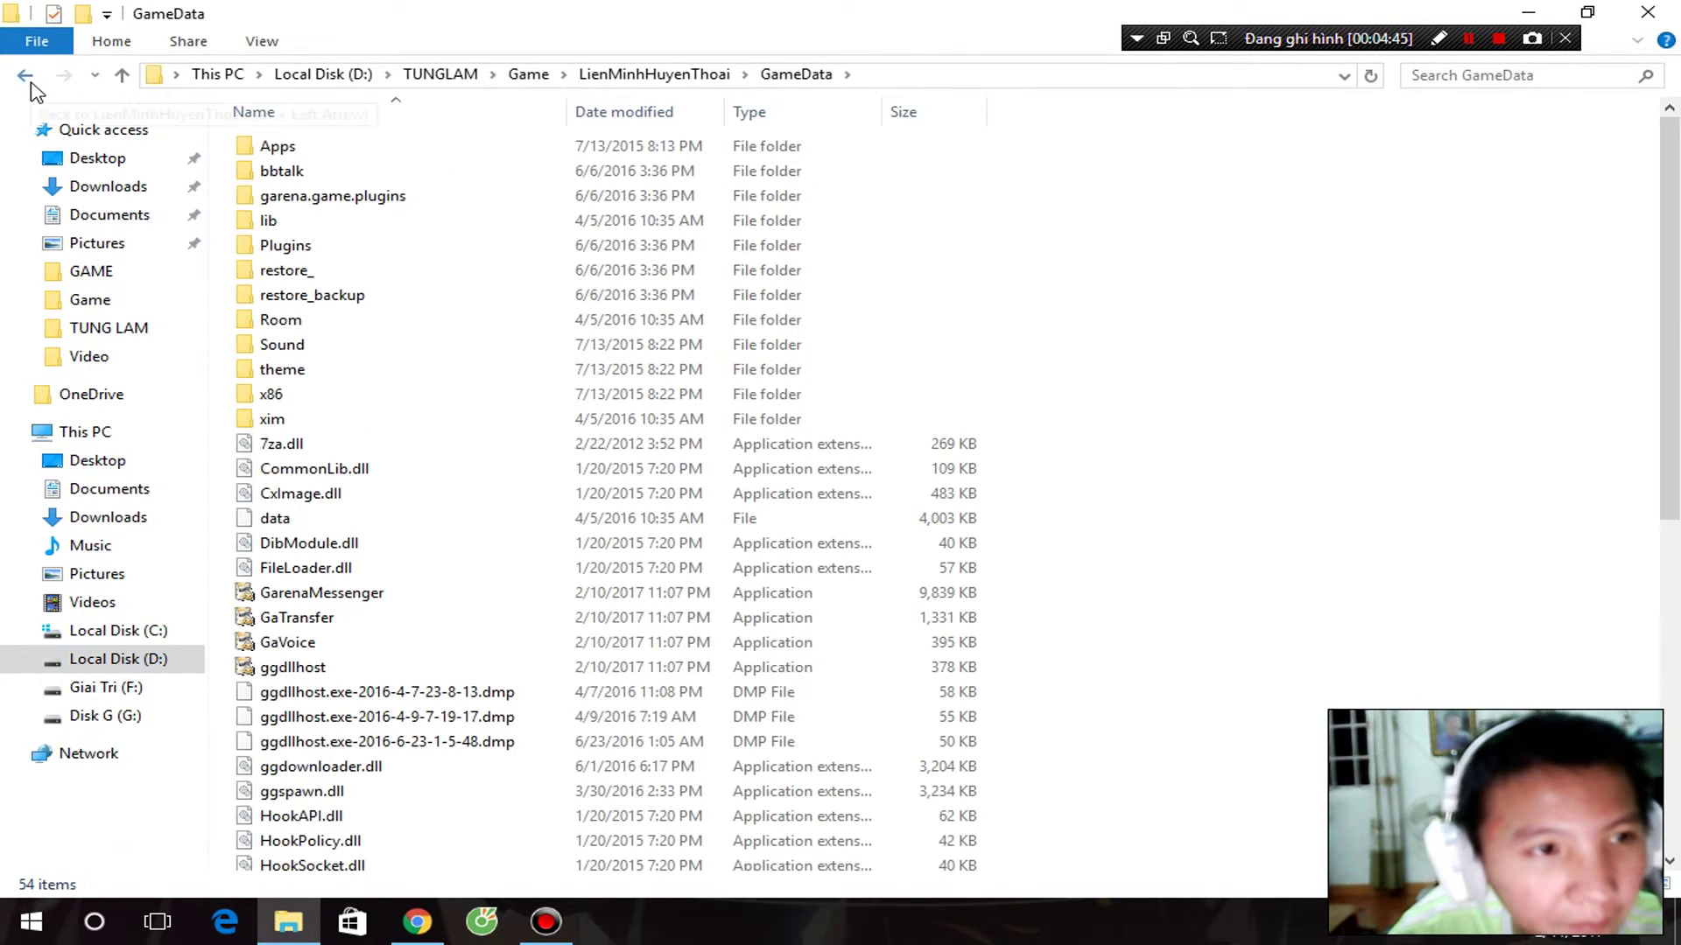
- Look through GameData and open its Textures folder along the path Apps, lolVN, Game, DATA, Menu
scroll(491, 438, "down", 1)
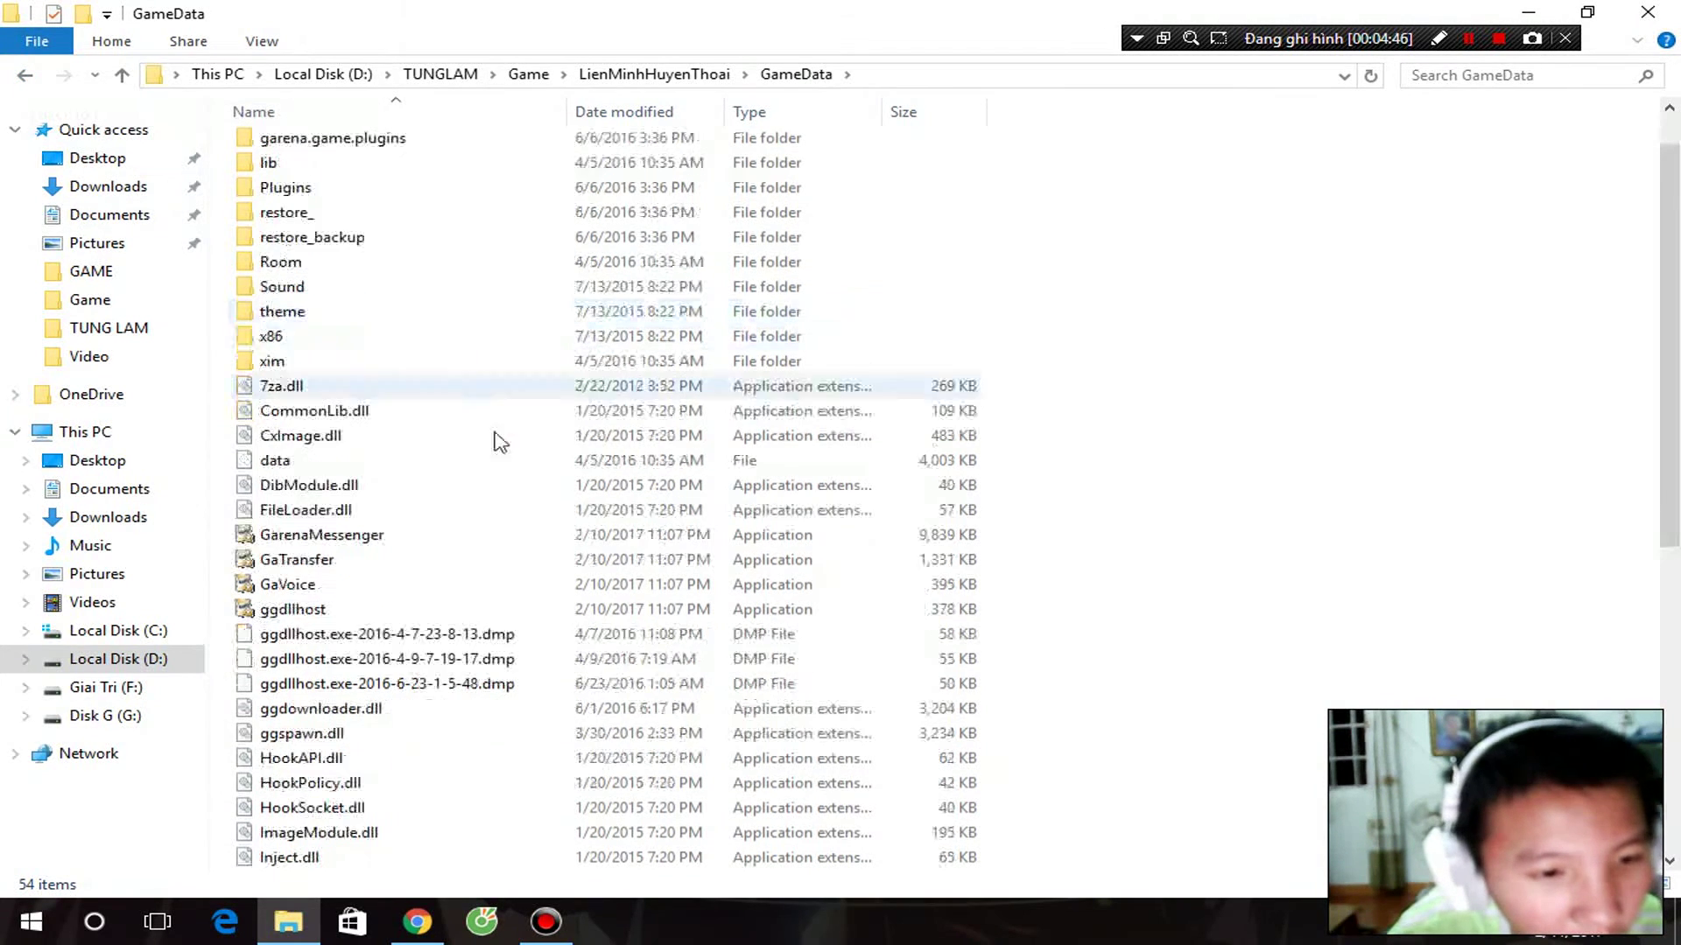
left_click(265, 645)
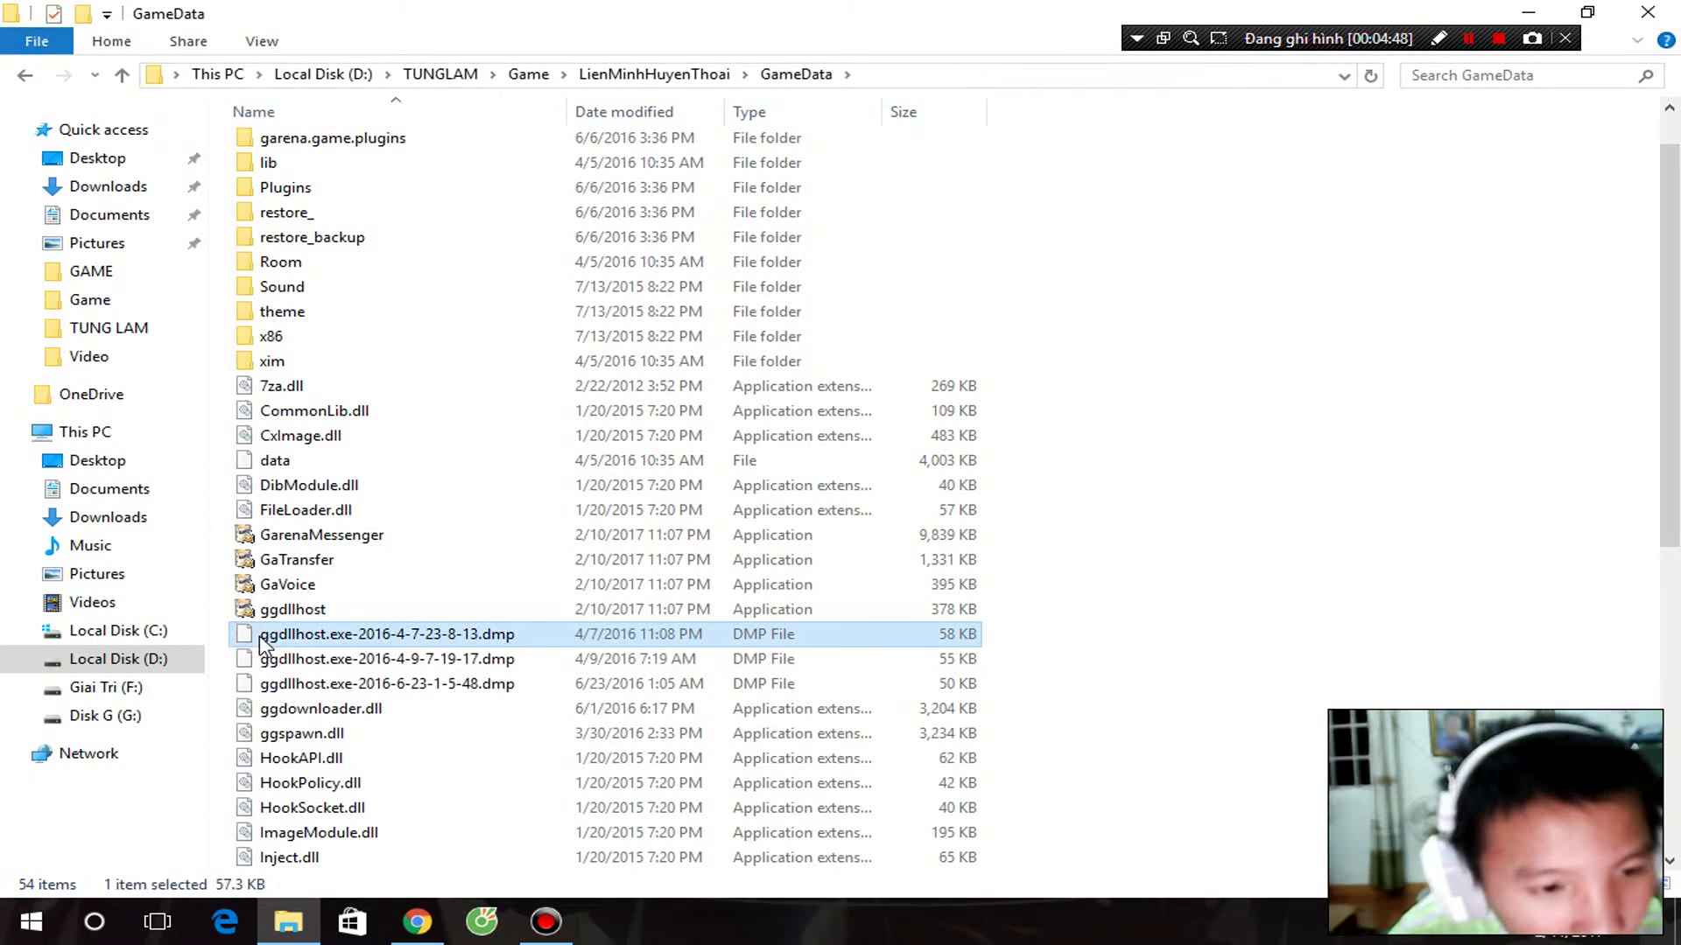
scroll(412, 375, "up", 1)
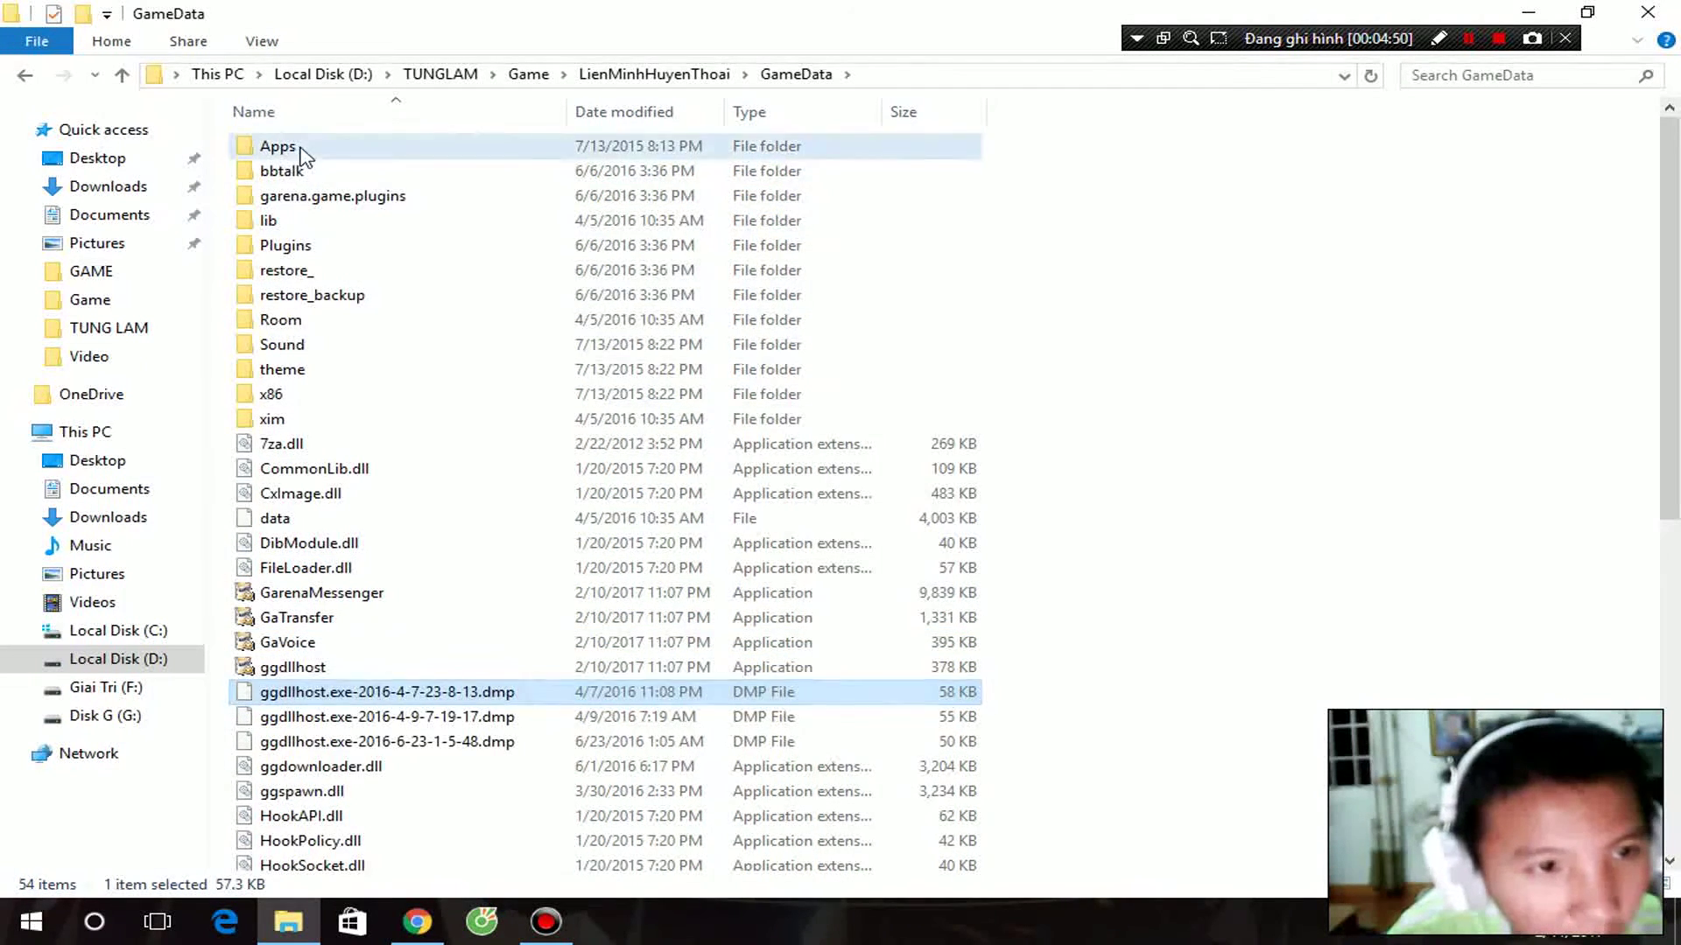
double_click(306, 140)
double_click(343, 153)
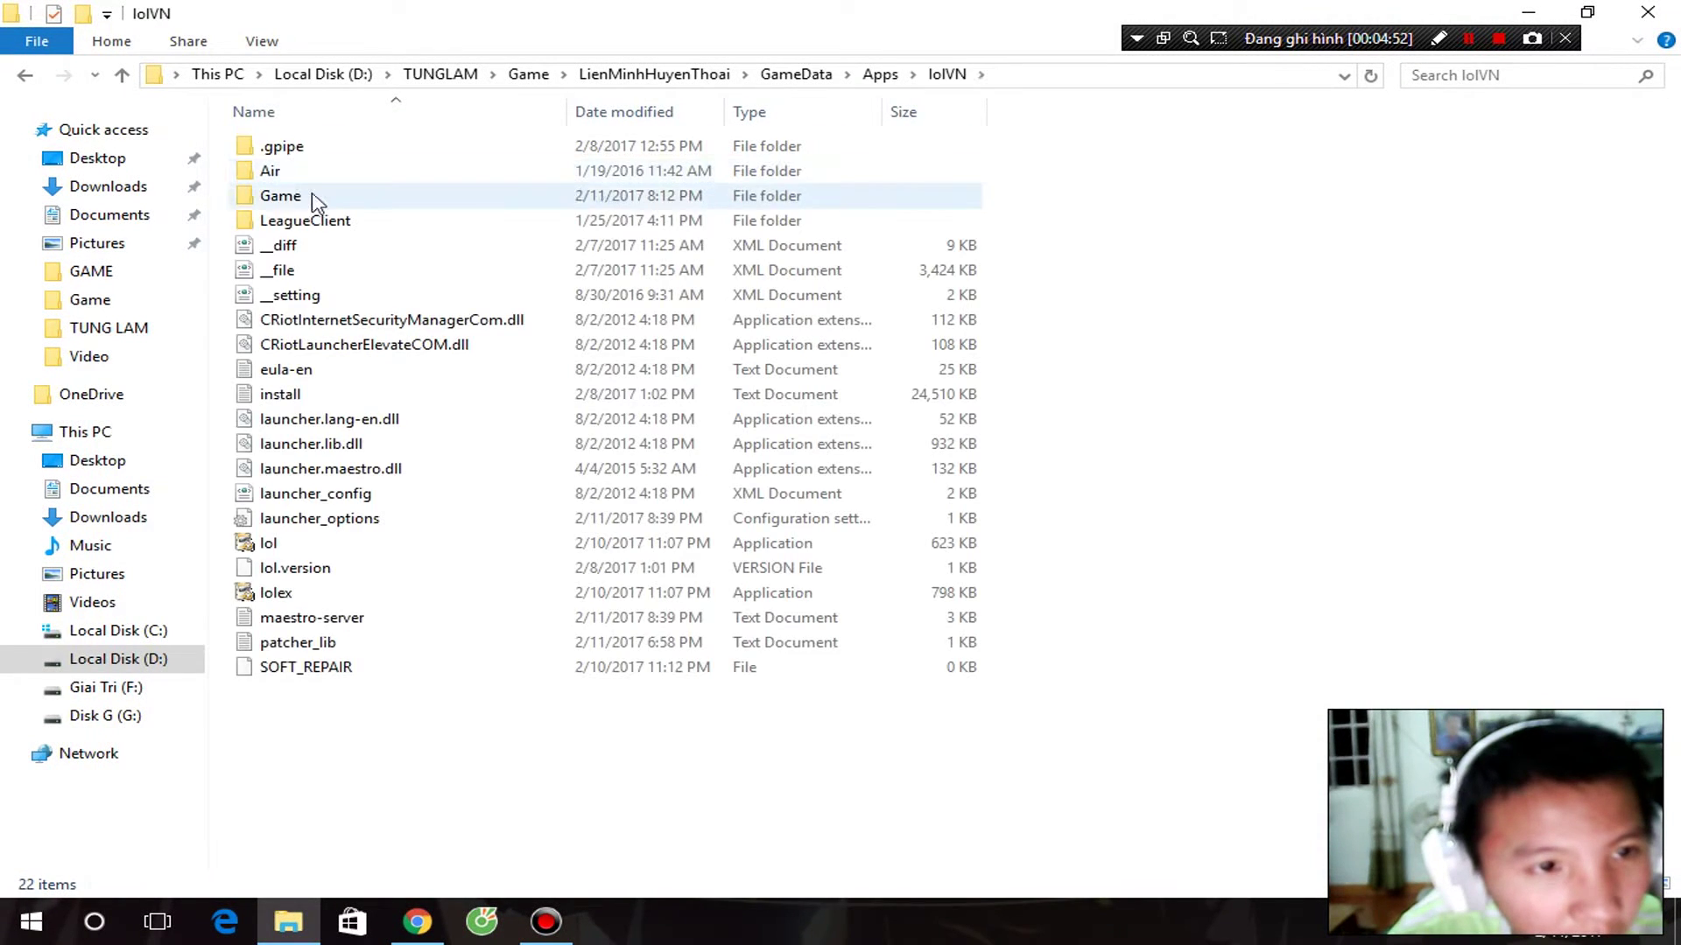
left_click(315, 200)
double_click(315, 199)
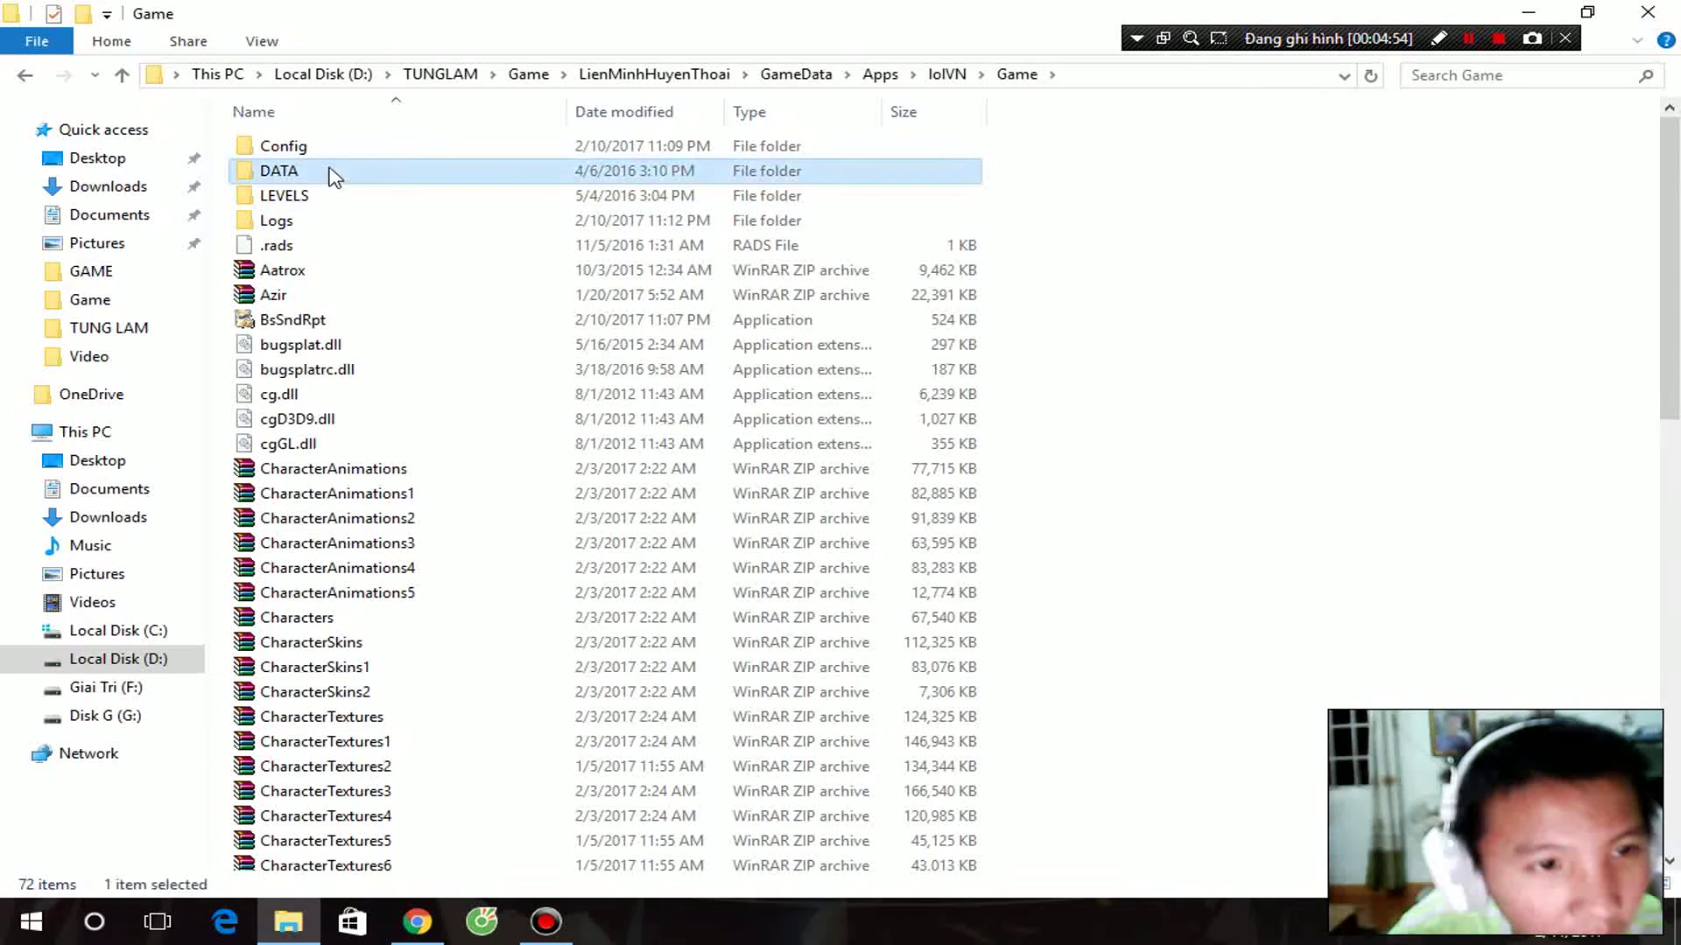
double_click(329, 171)
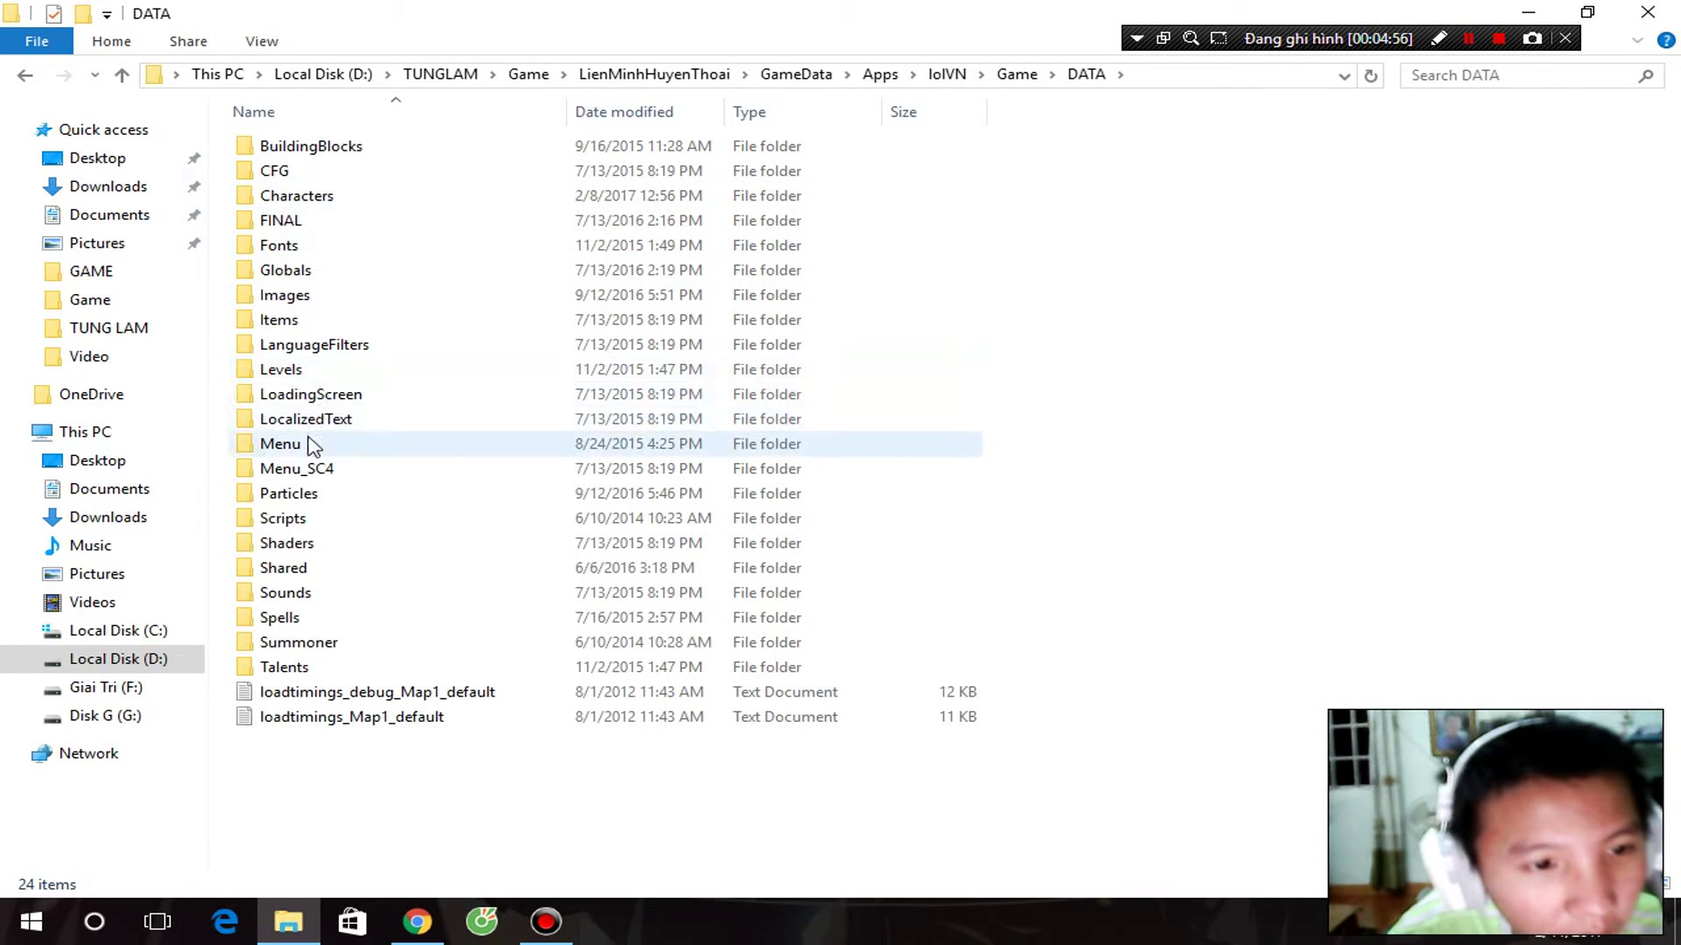
double_click(302, 443)
double_click(306, 191)
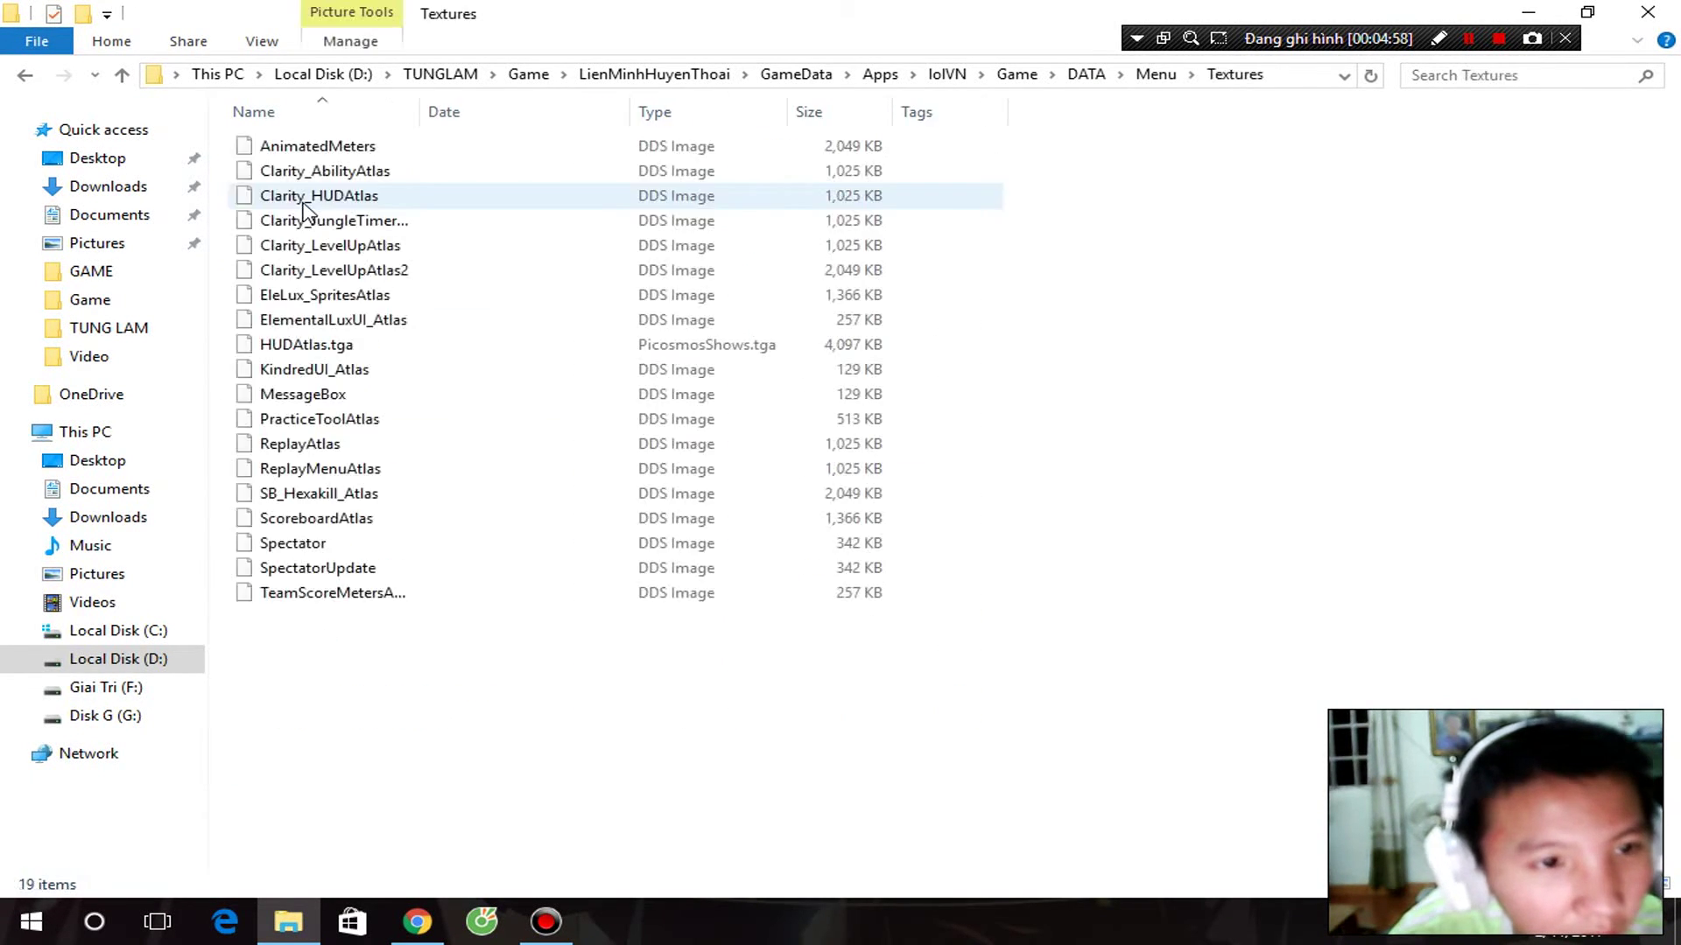
- Check the sizes of the EleLux_SpritesAtlas, ElementalLuxUI_Atlas and TeamScoreMetersAtlas images in the Textures folder
left_click(248, 301)
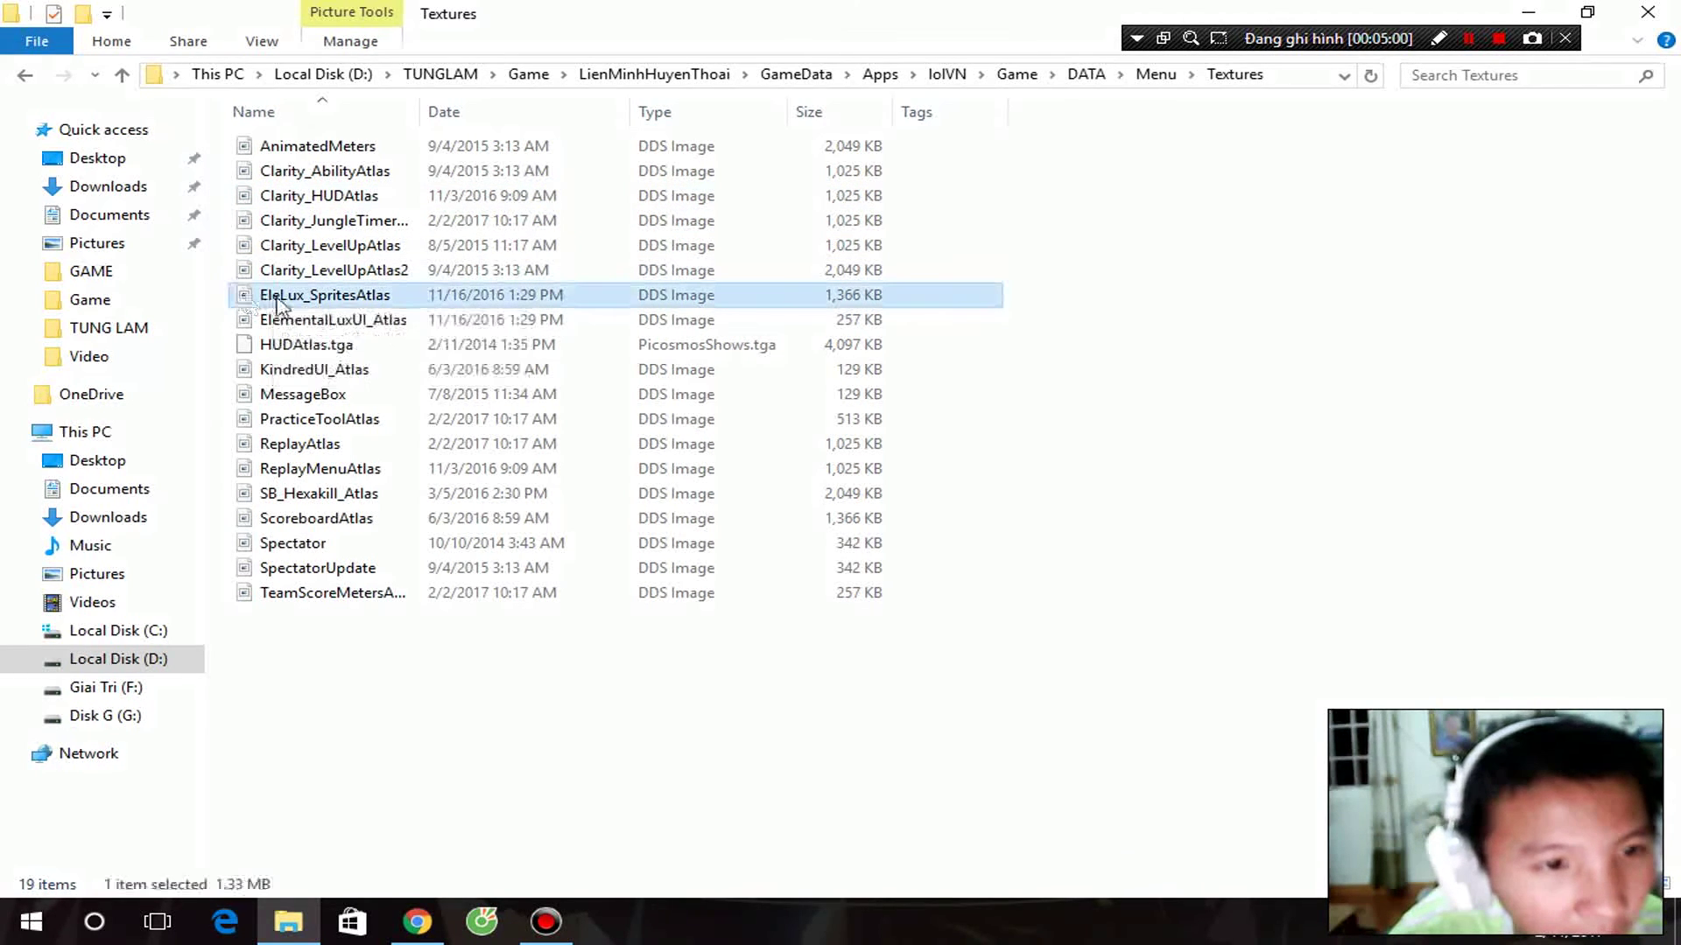
left_click(249, 326)
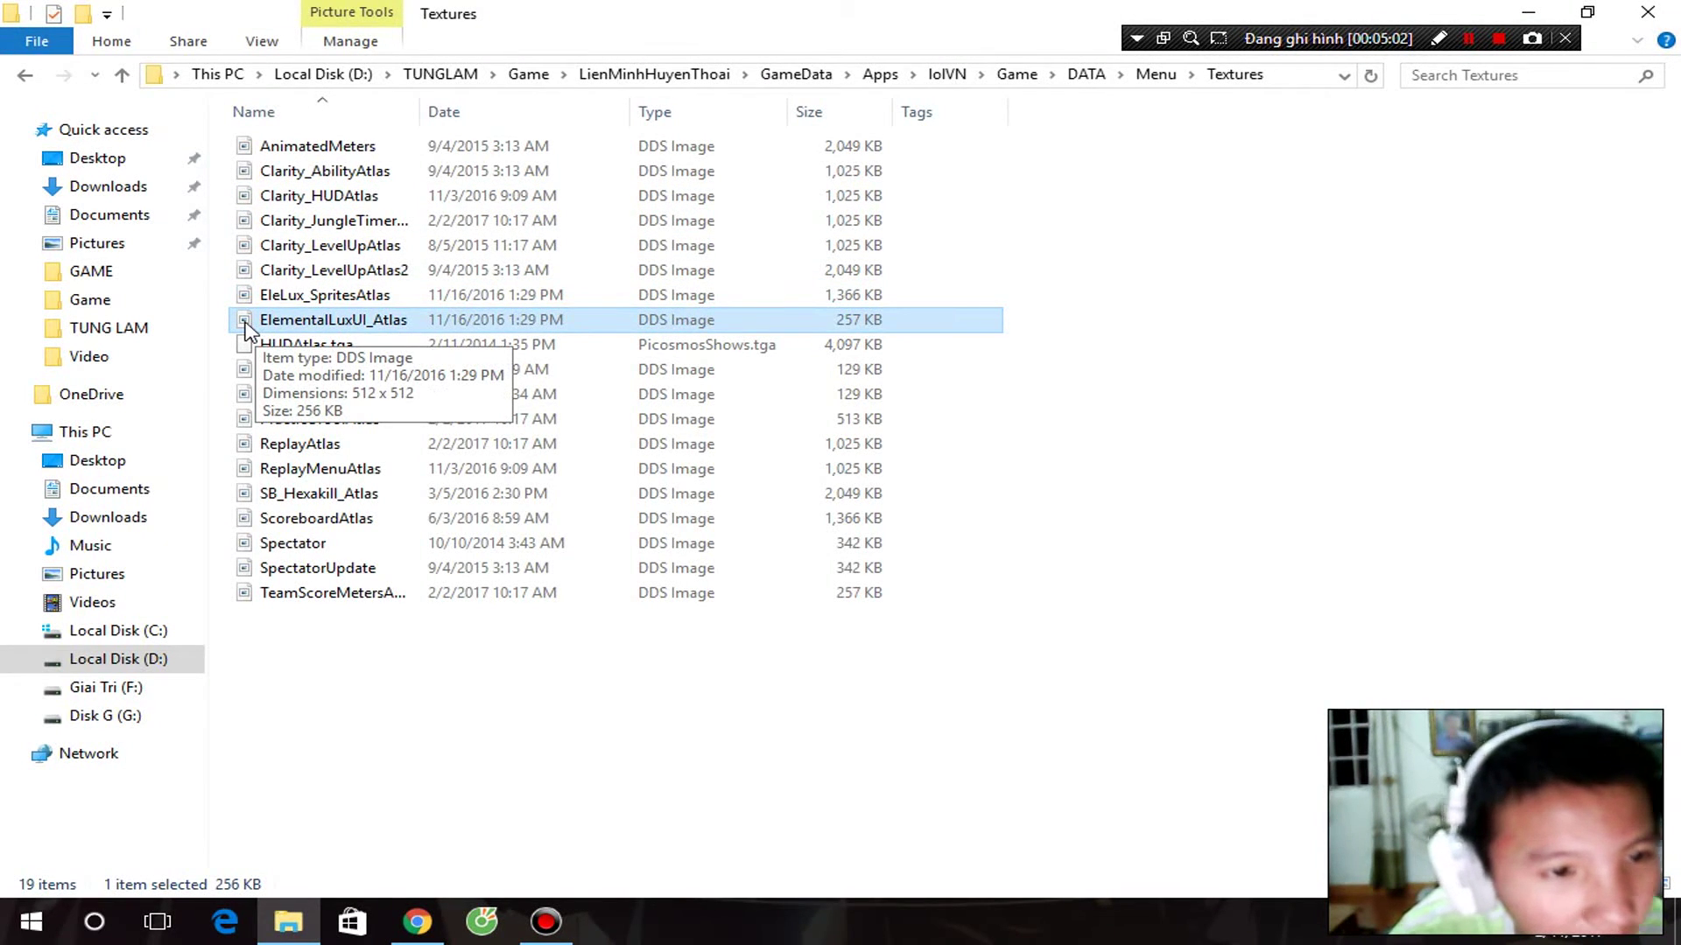
left_click(263, 596)
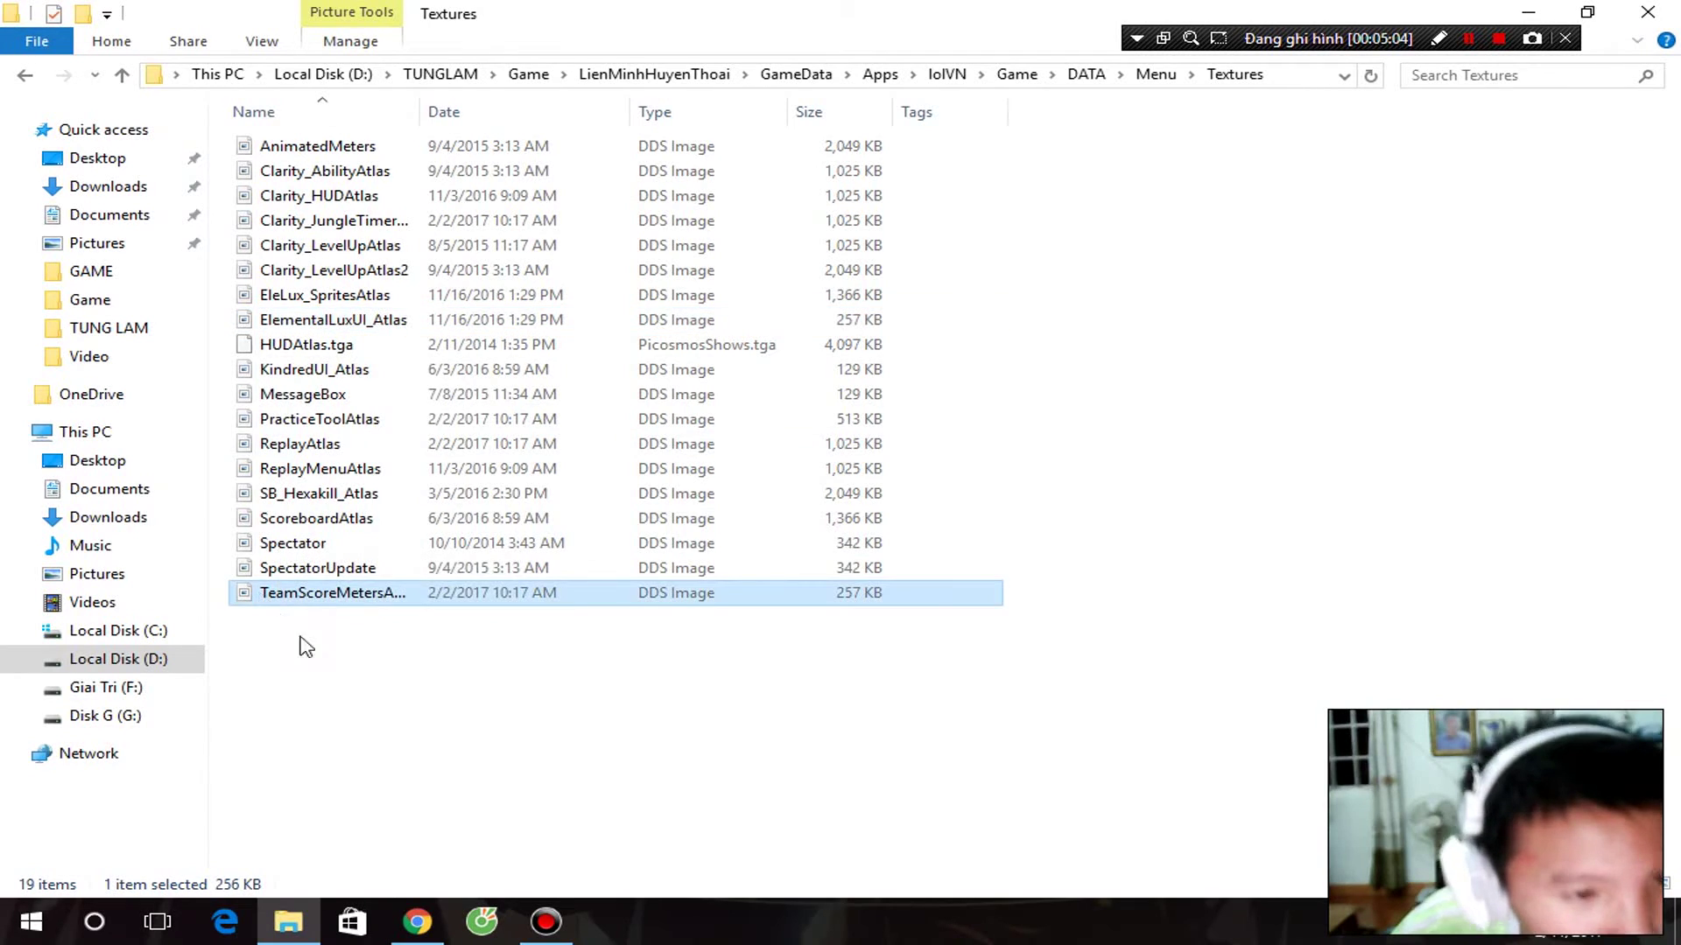
- View the Textures files in different layouts, including content, small icons and tiles, and look through the list
scroll(291, 663, "up", 2, "ctrl")
scroll(291, 662, "down", 1, "ctrl")
scroll(364, 619, "down", 3, "ctrl")
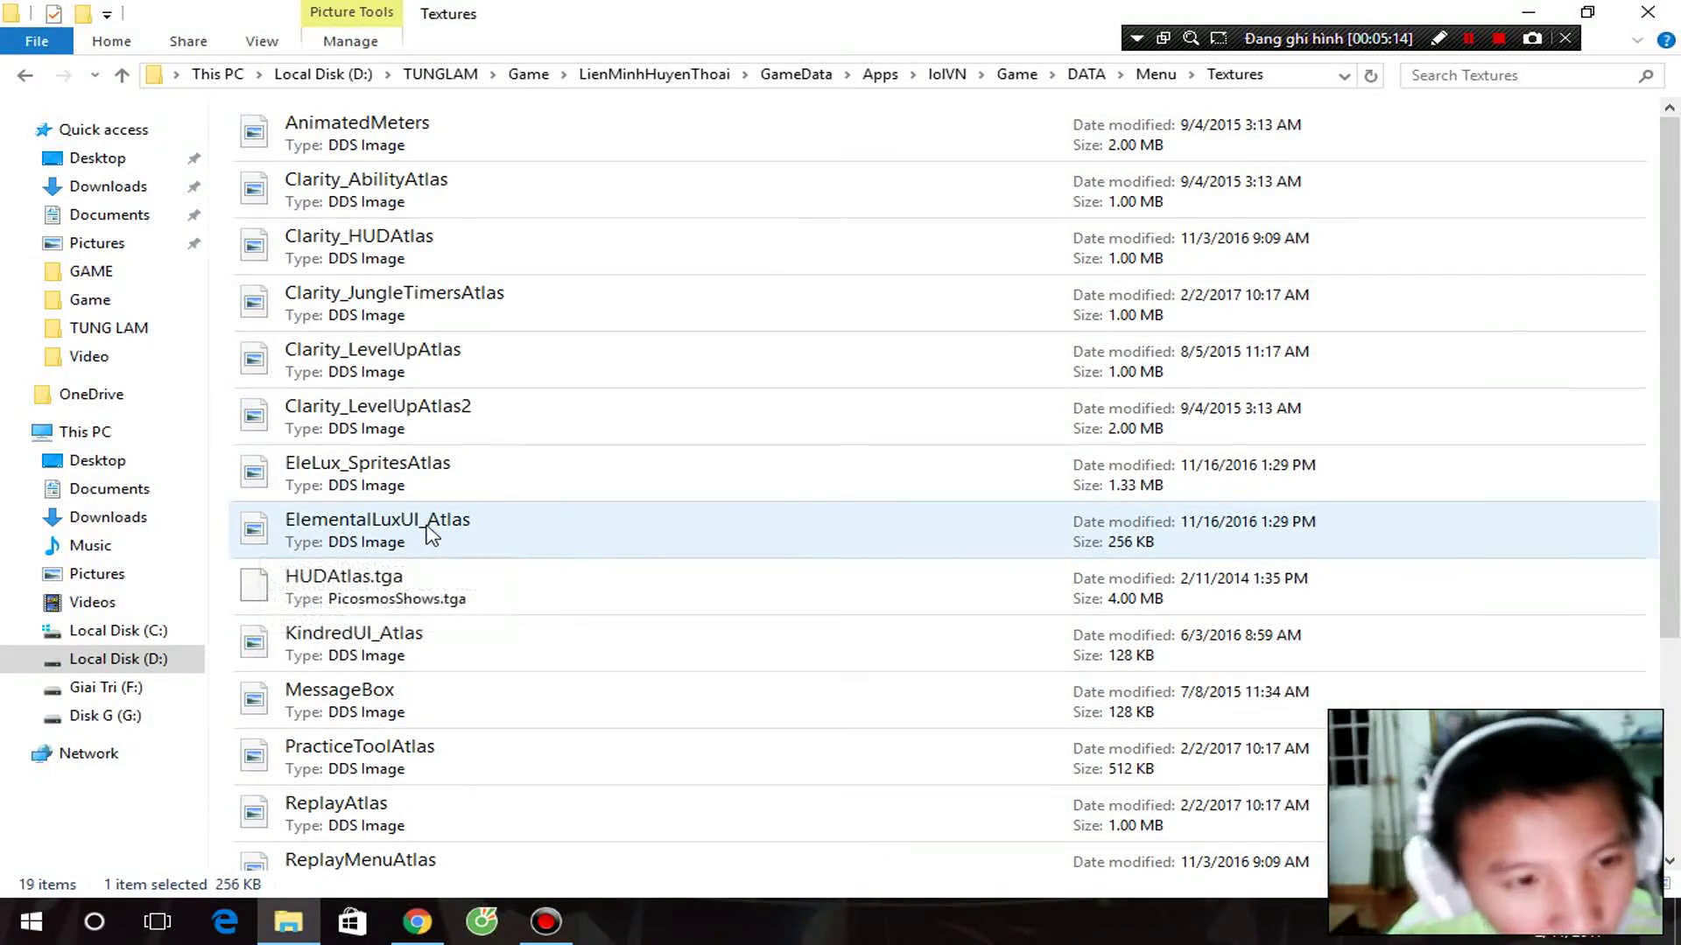
scroll(649, 491, "down", 3)
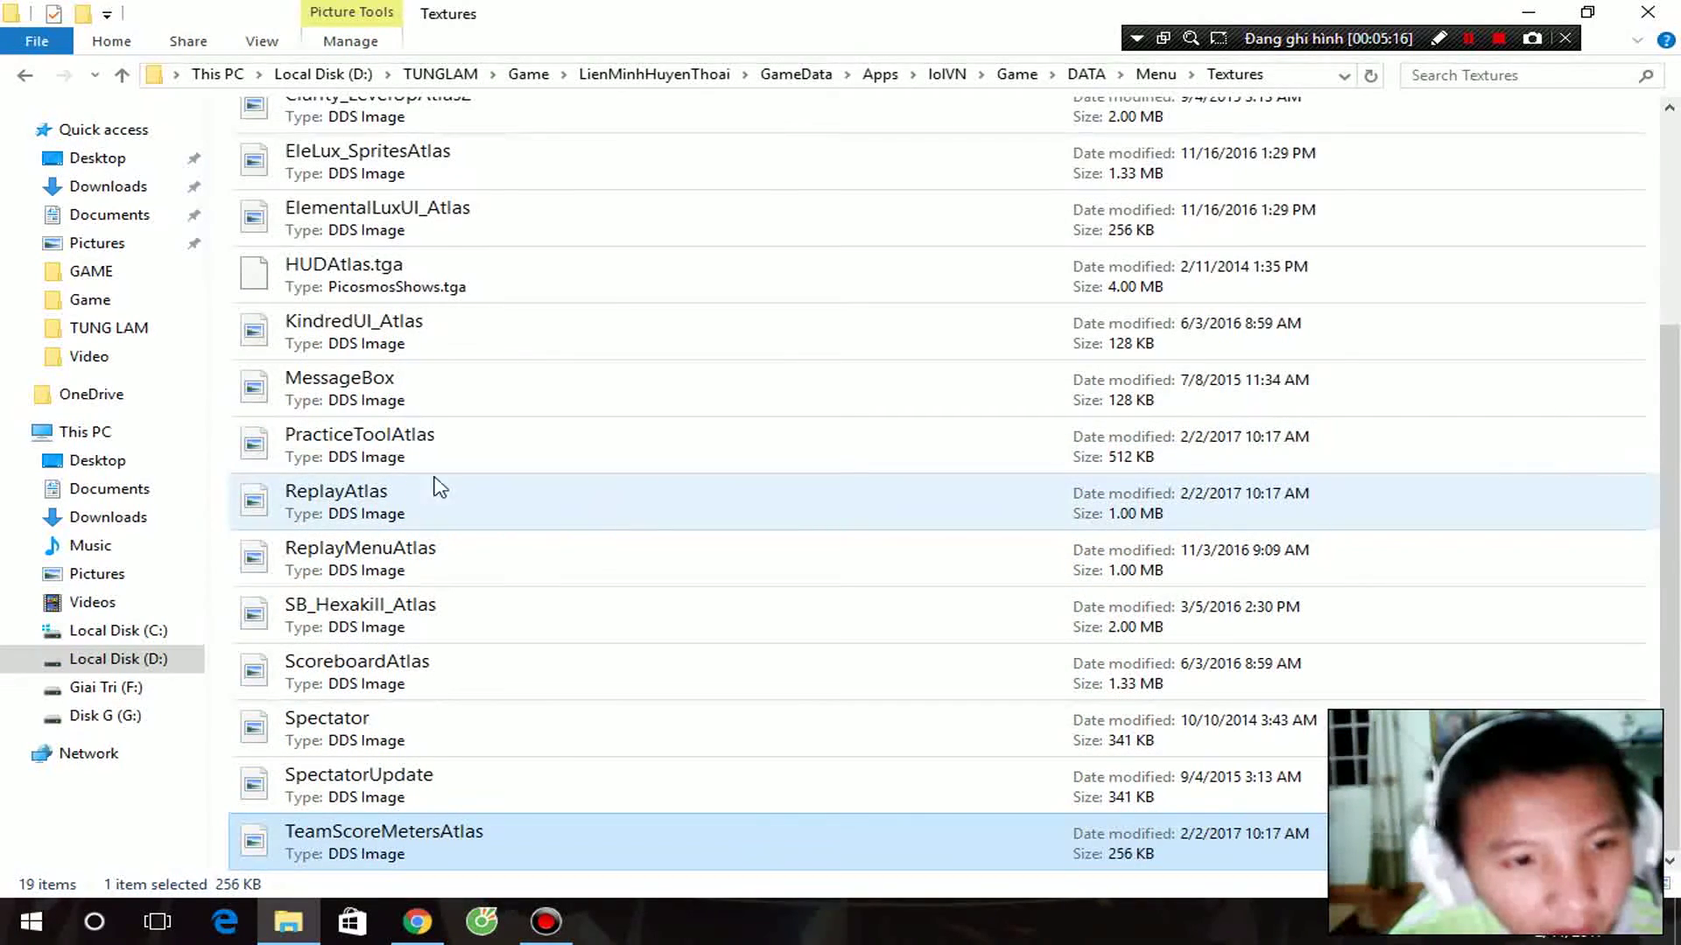
scroll(828, 522, "up", 3)
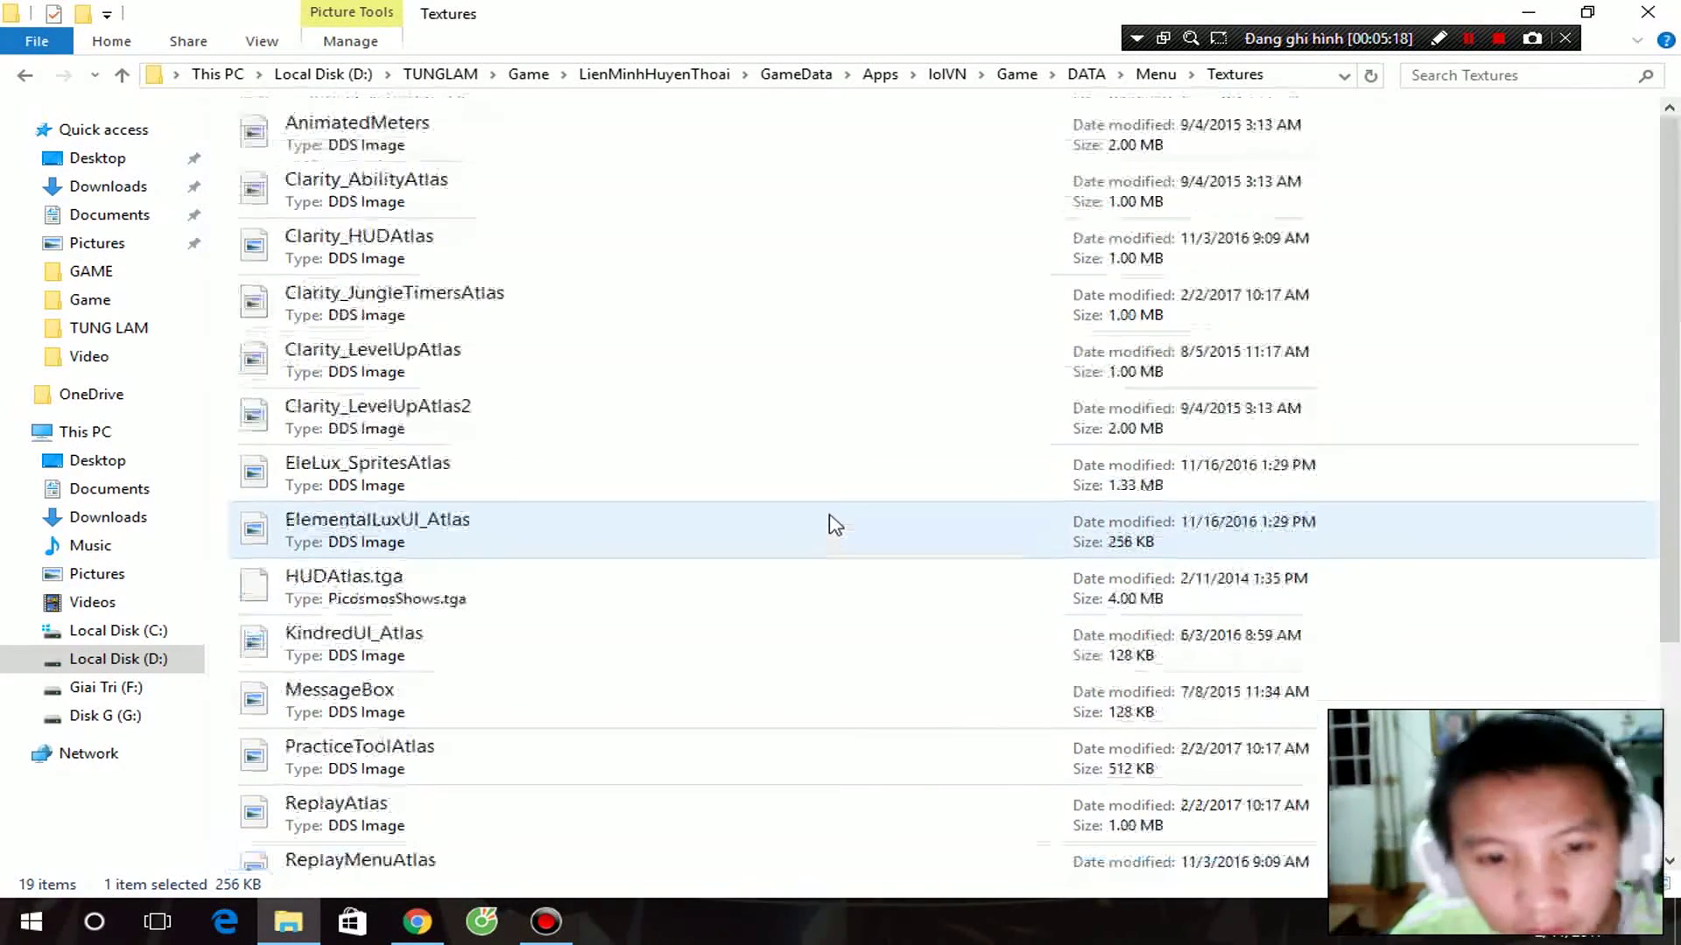
key("ctrl+shift+5")
scroll(835, 523, "down", 4)
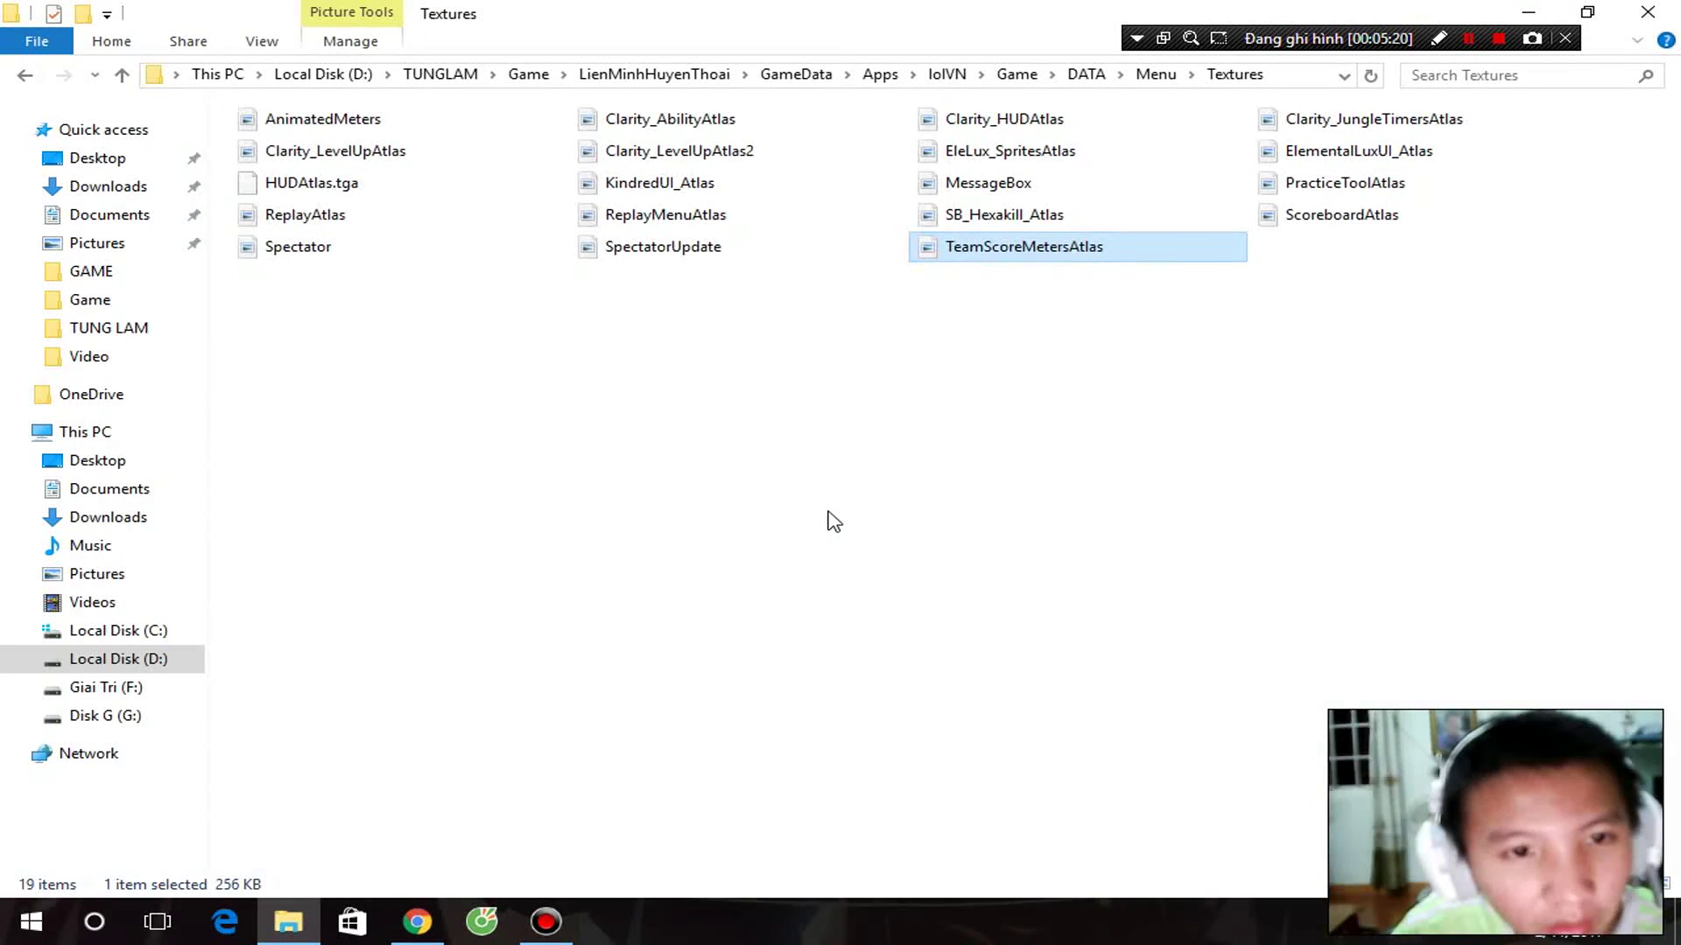
scroll(833, 522, "down", 2)
scroll(834, 521, "up", 2)
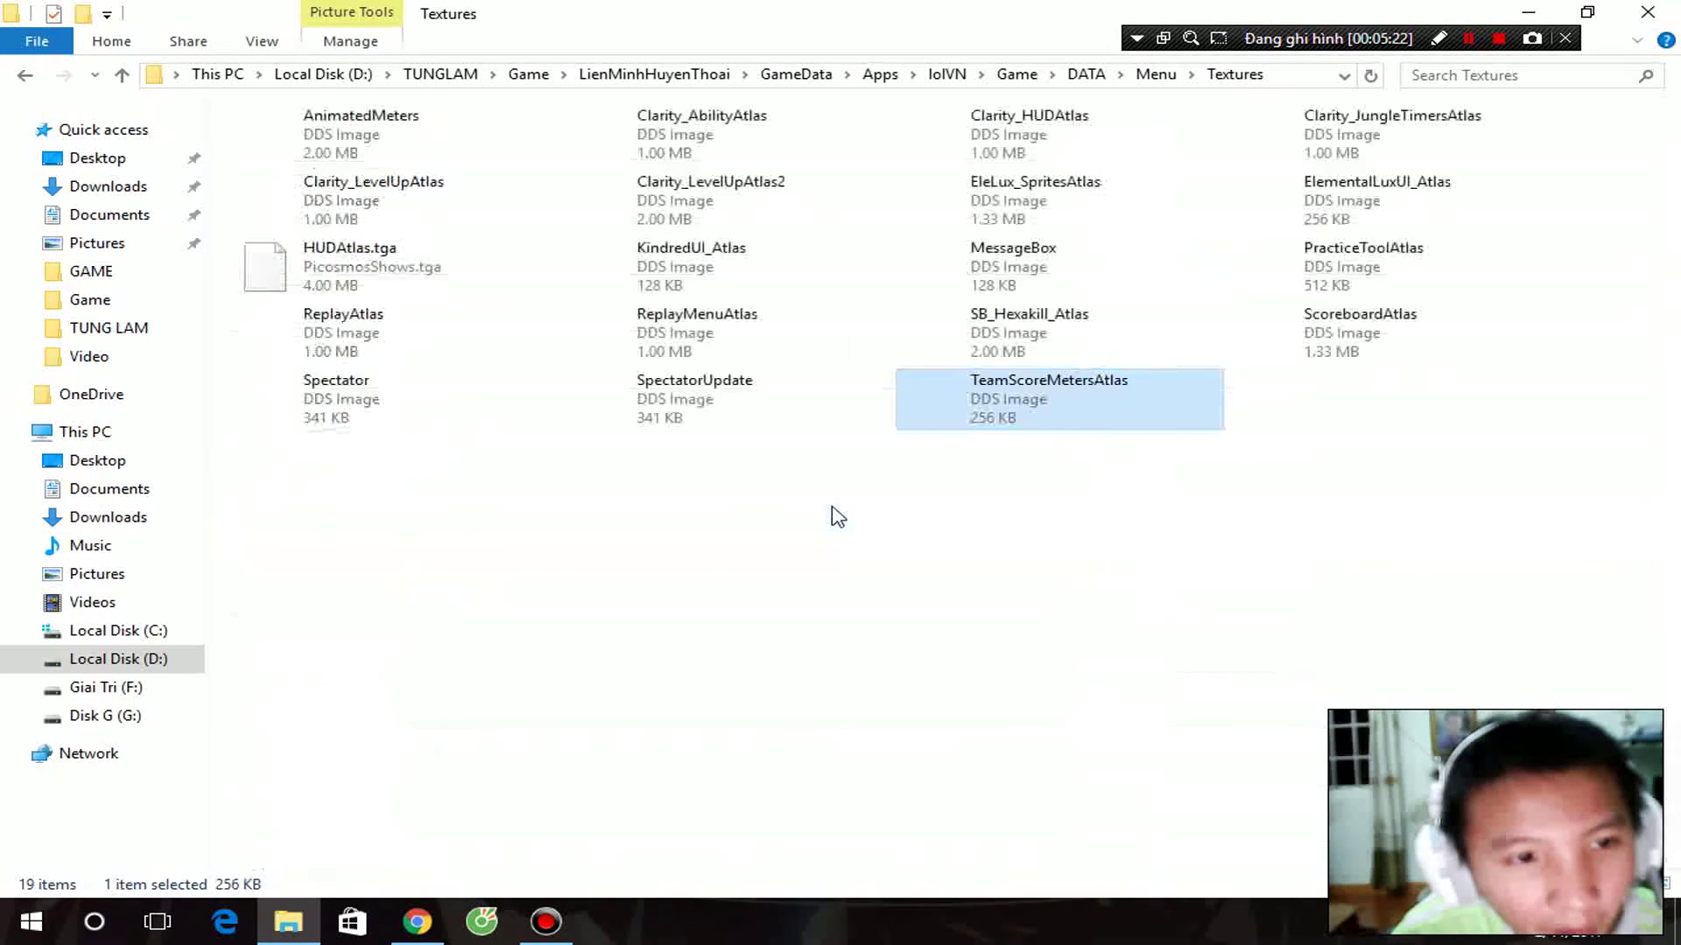
- Return to Documents to check the 123 image file, and view the drives in This PC
left_click(109, 187)
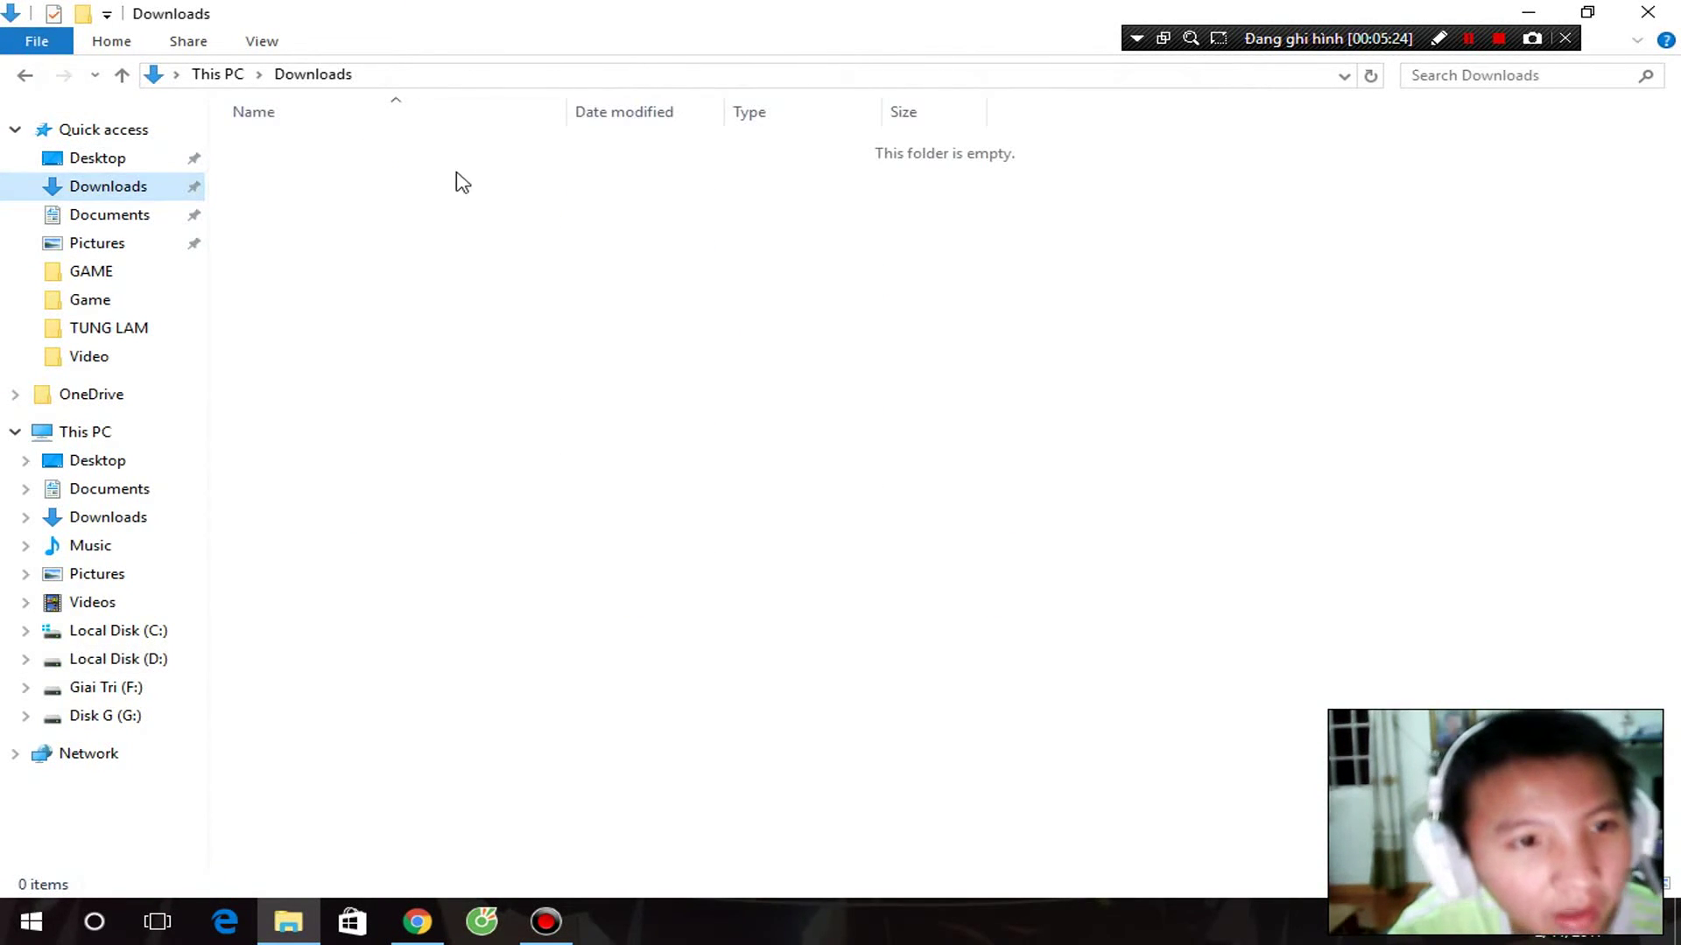
left_click(134, 163)
left_click(126, 216)
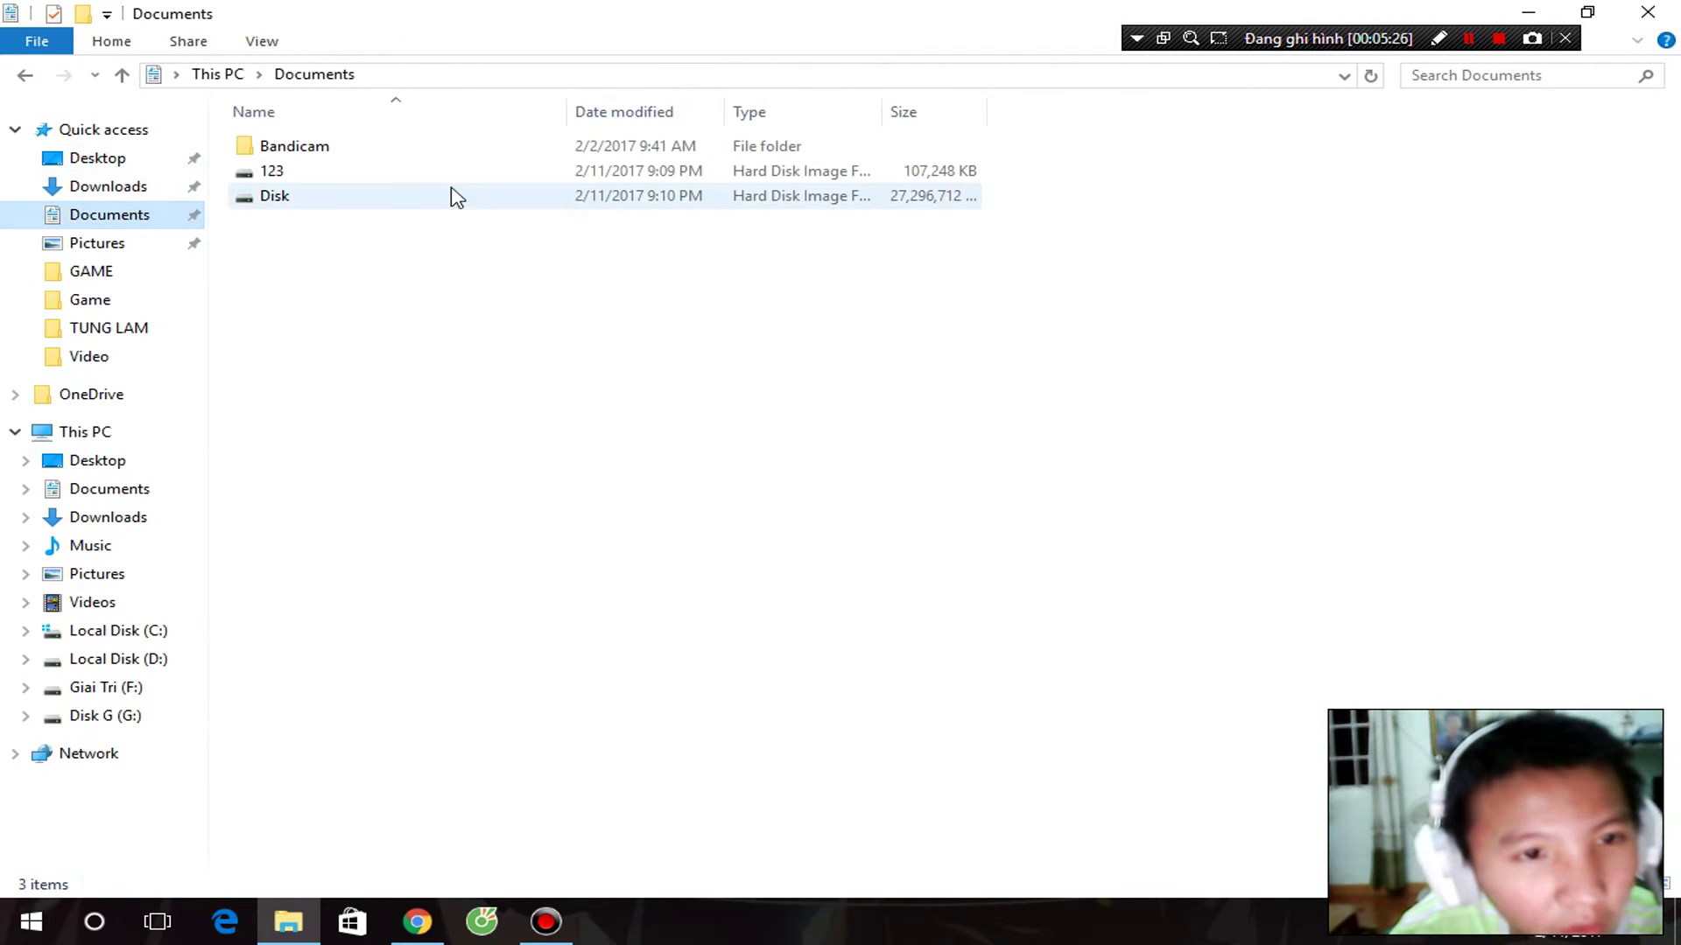
left_click(302, 173)
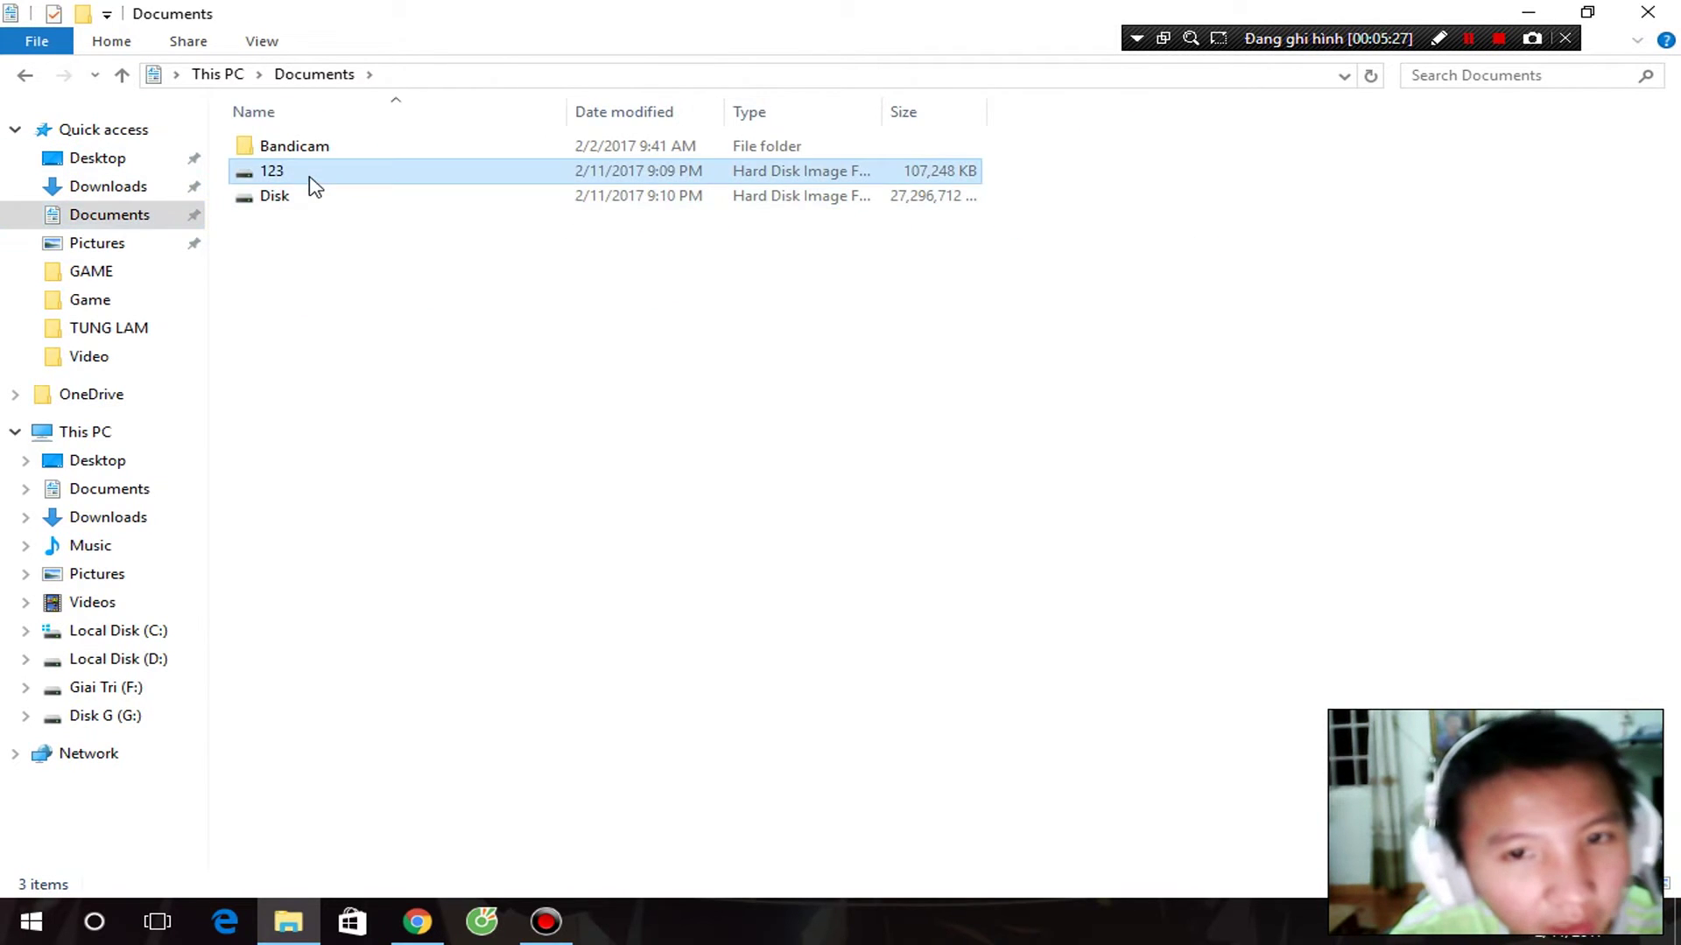
left_click(131, 432)
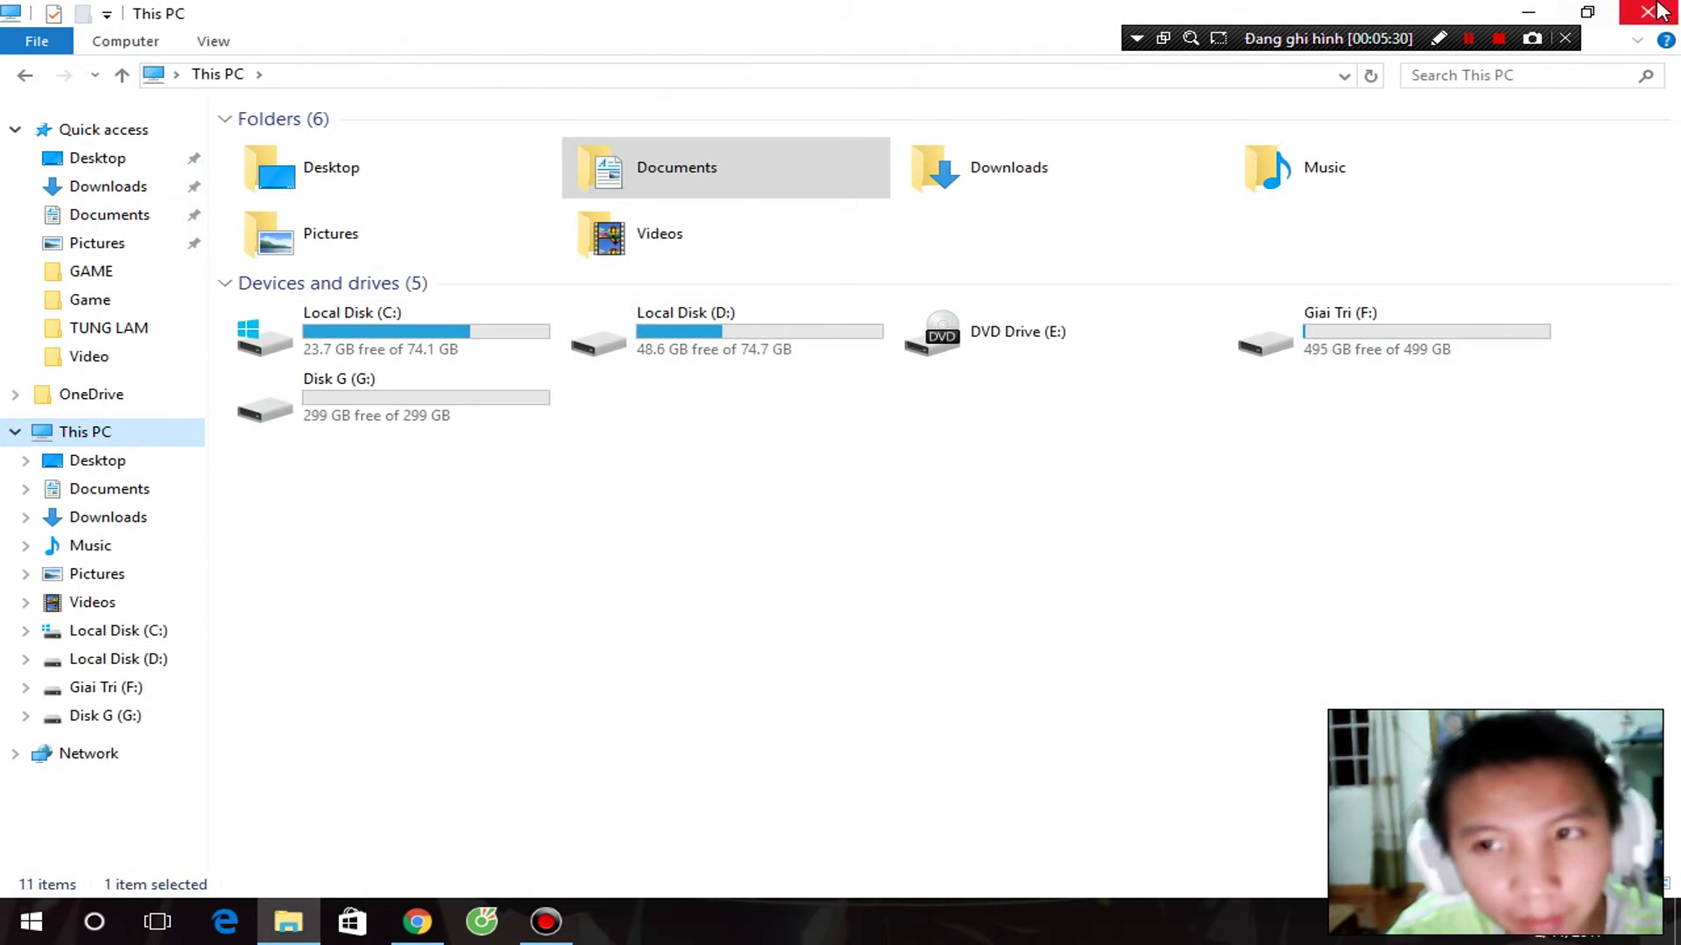
- Restore the maximized File Explorer window to its smaller size and select the 123 image file in Documents
left_click(1587, 12)
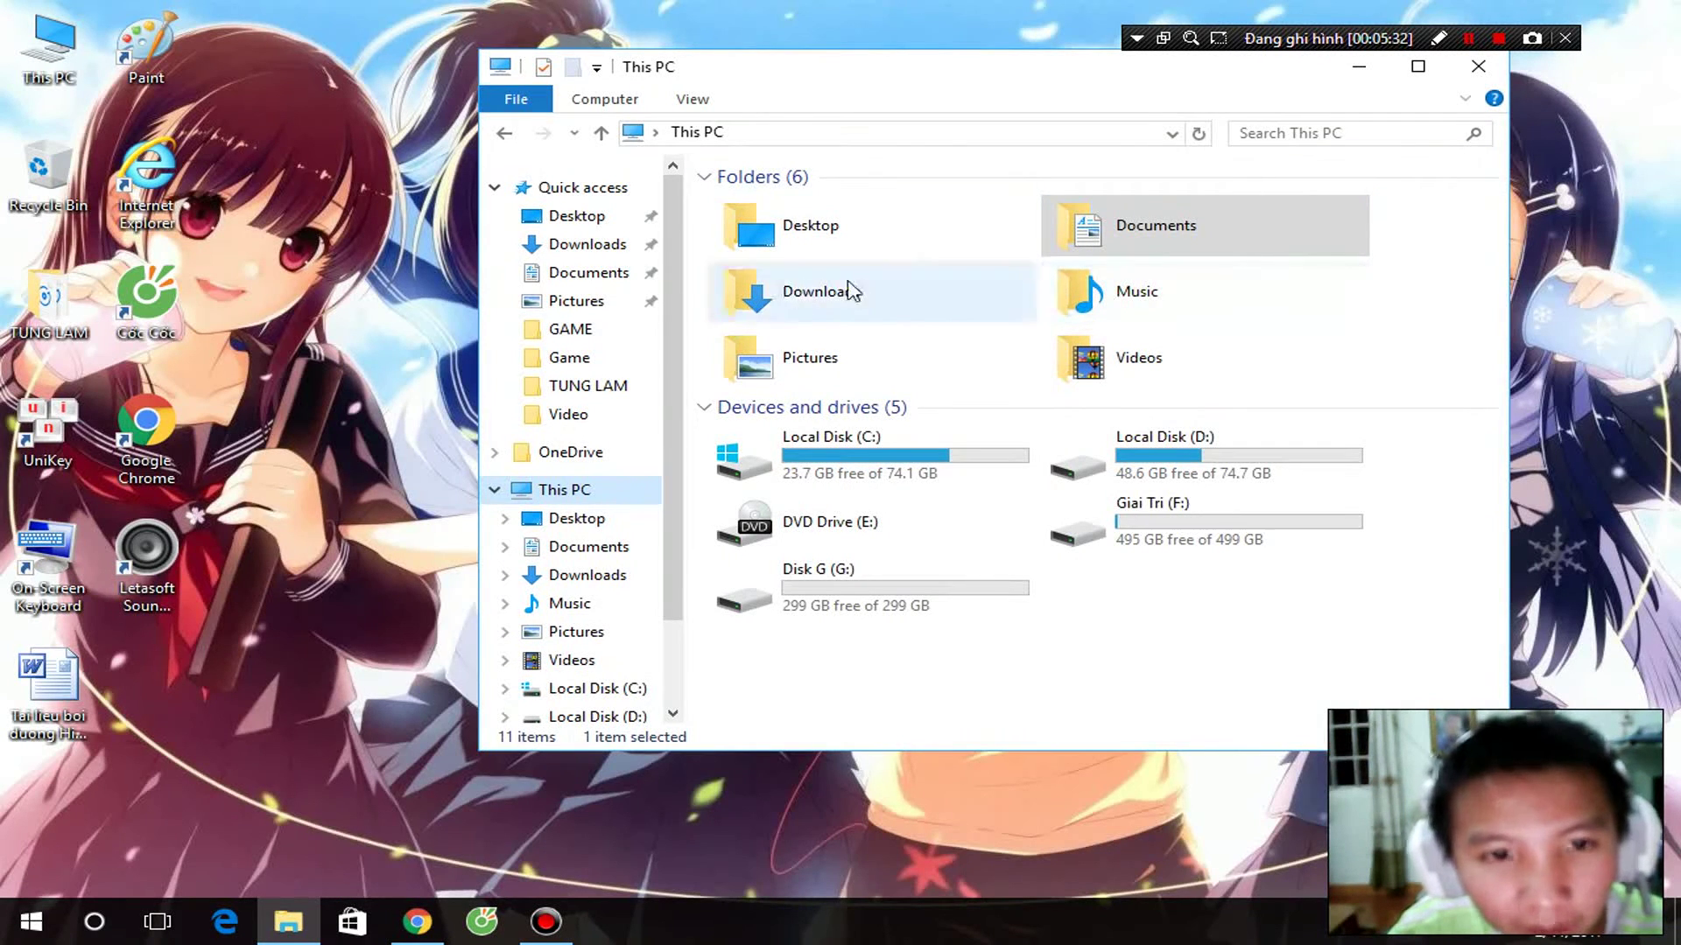
left_click(616, 275)
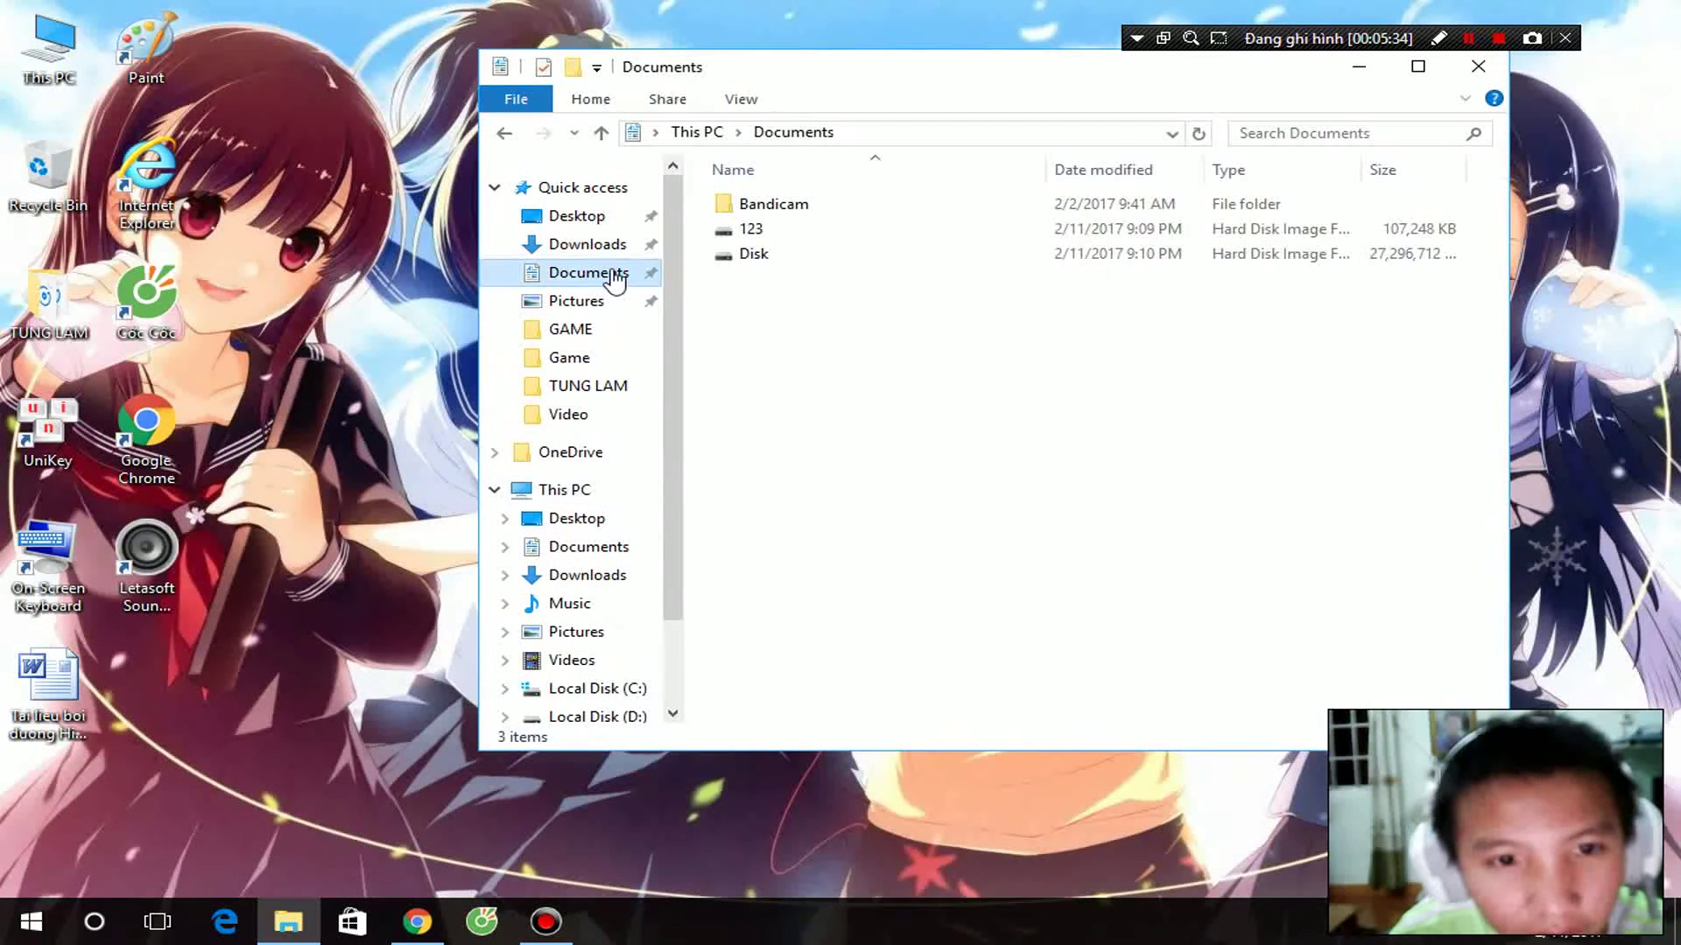
left_click(793, 241)
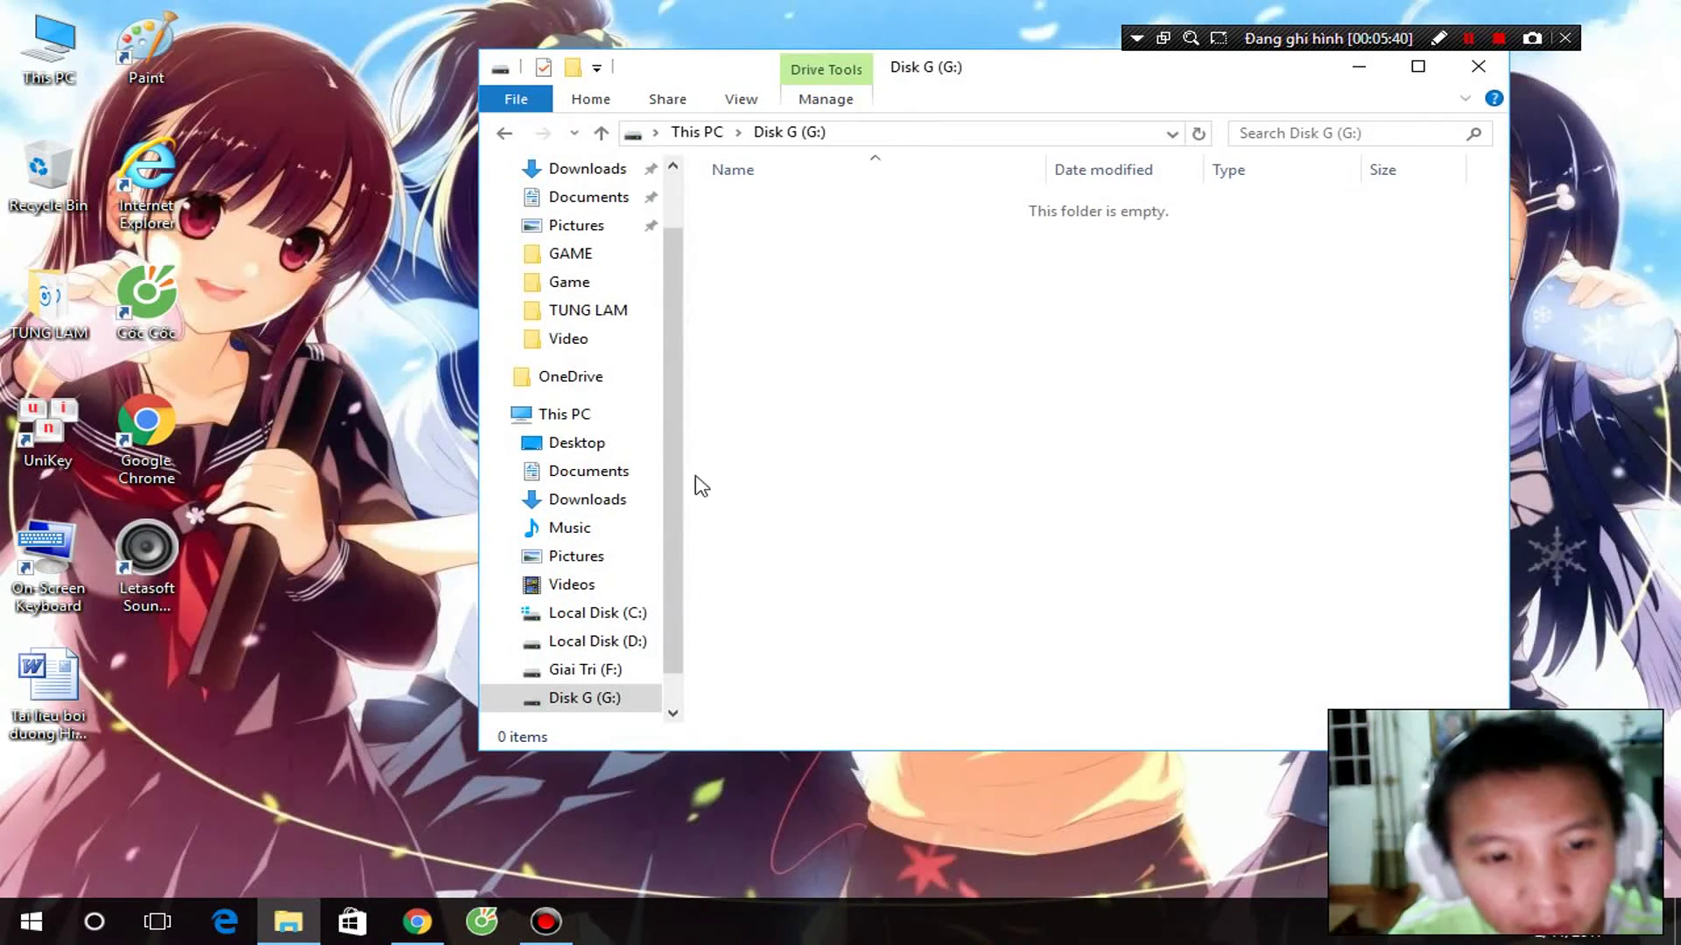
- Open the Giai Tri (F:) drive and look over its folders
scroll(630, 637, "down", 1)
left_click(624, 641)
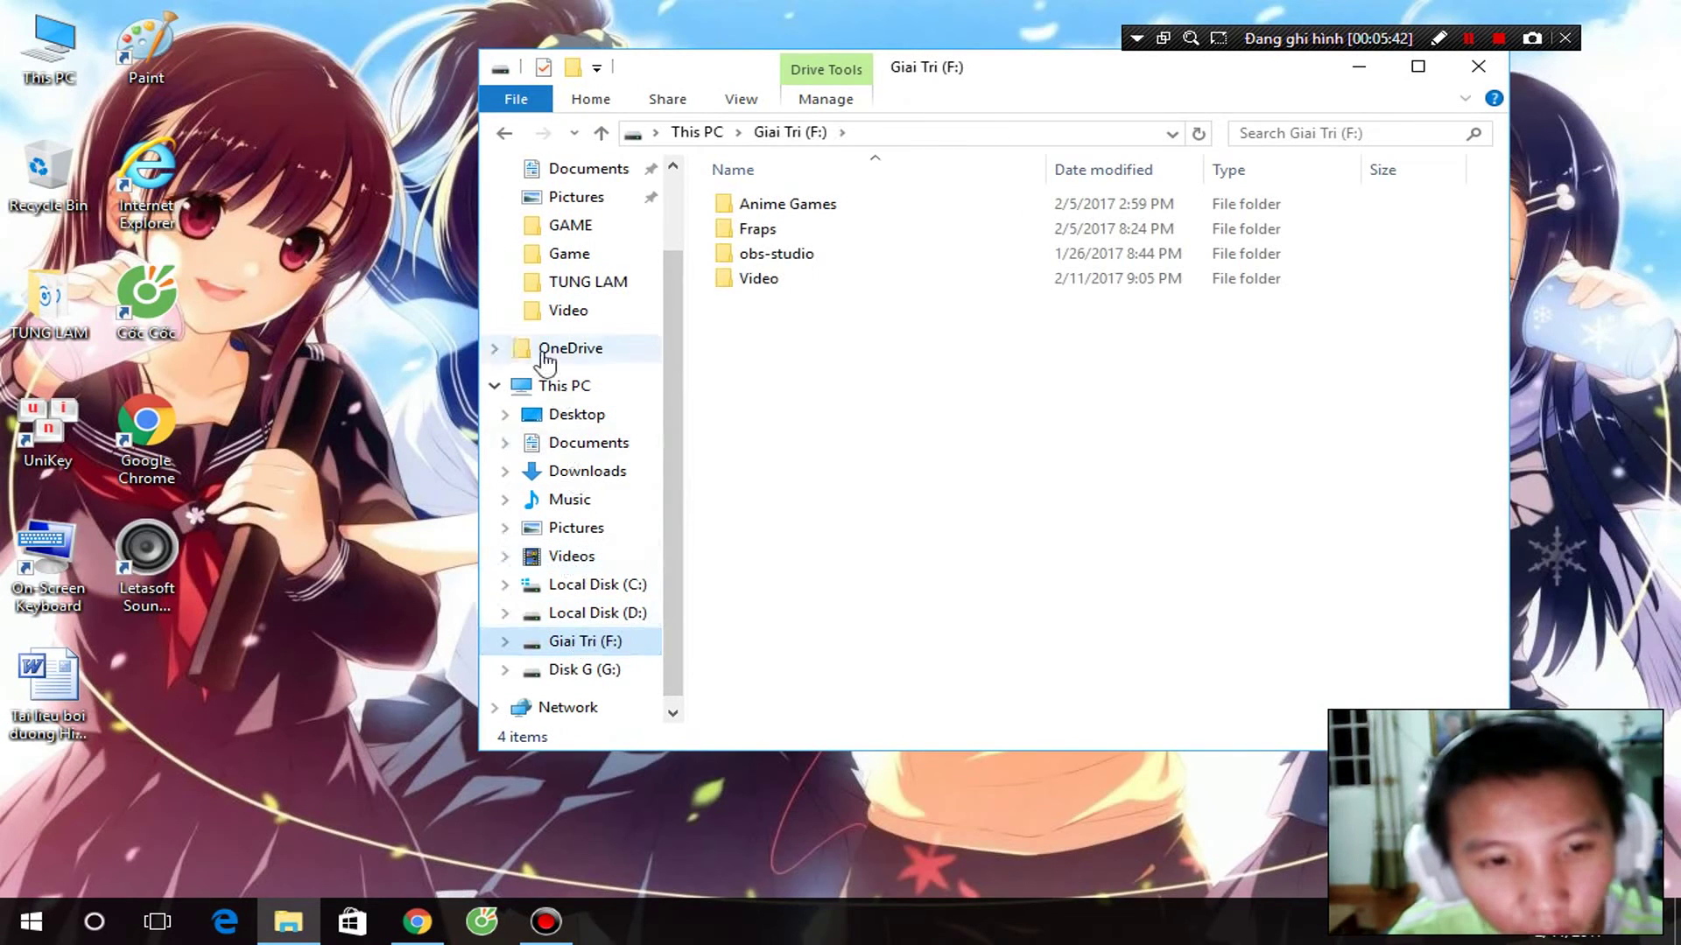
left_click_drag(928, 377, 928, 235)
left_click_drag(966, 398, 916, 199)
left_click(916, 368)
scroll(549, 432, "up", 3)
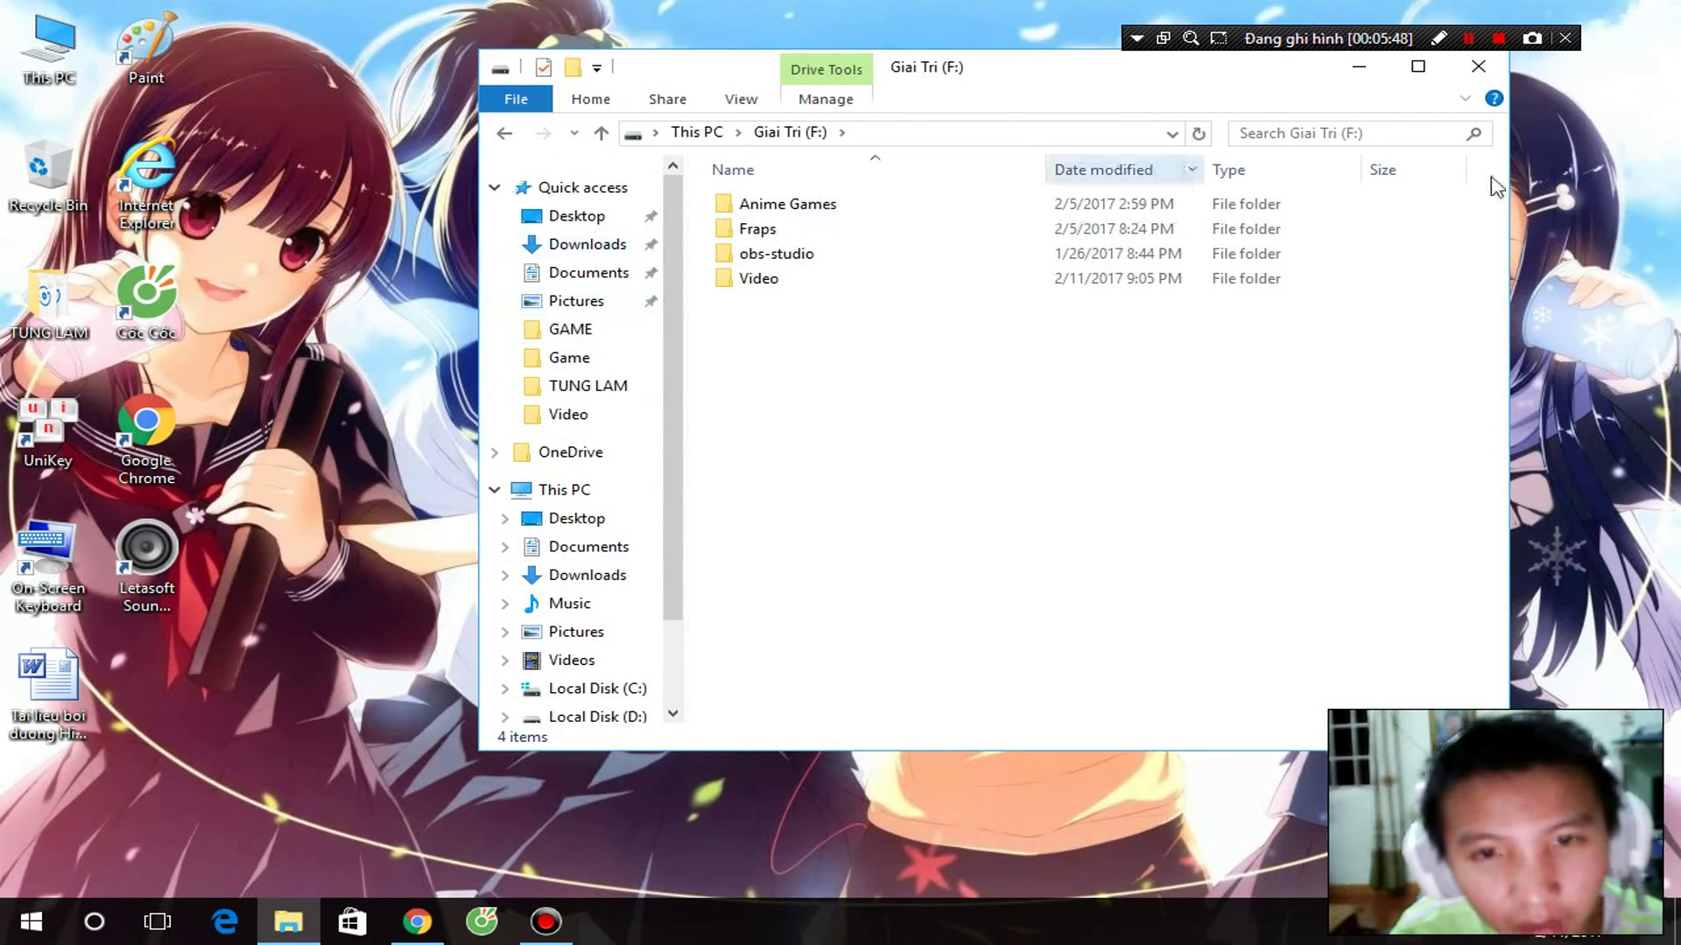
- Close the File Explorer window and refresh the desktop
left_click(1476, 70)
right_click(1162, 129)
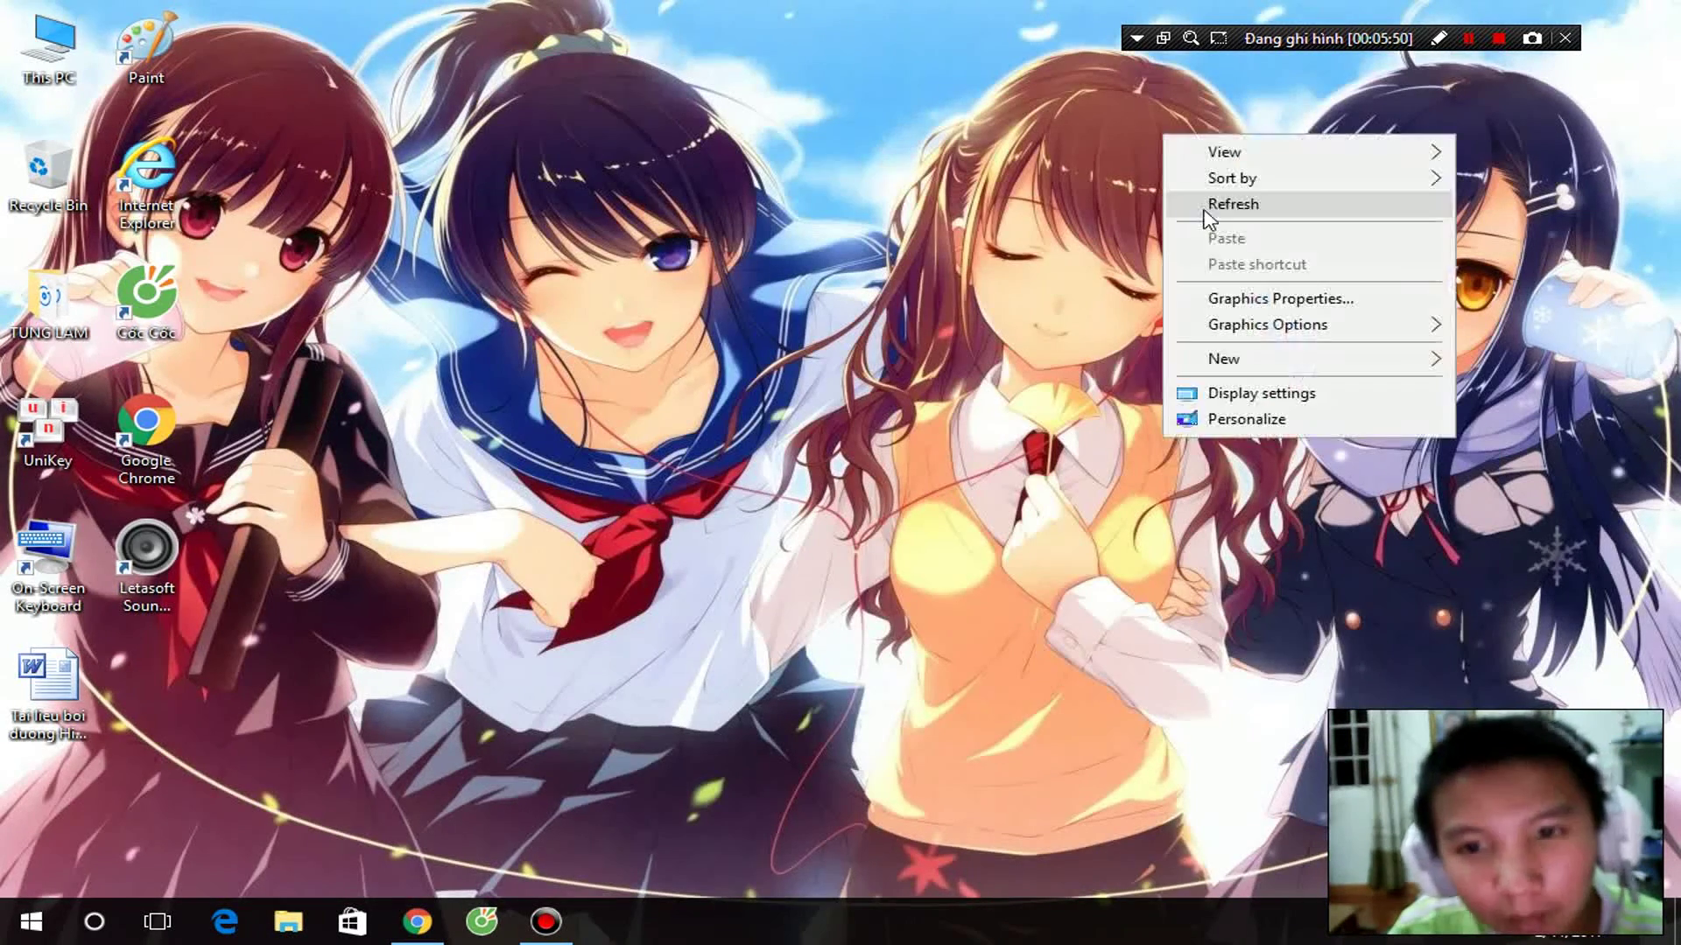
left_click(1201, 207)
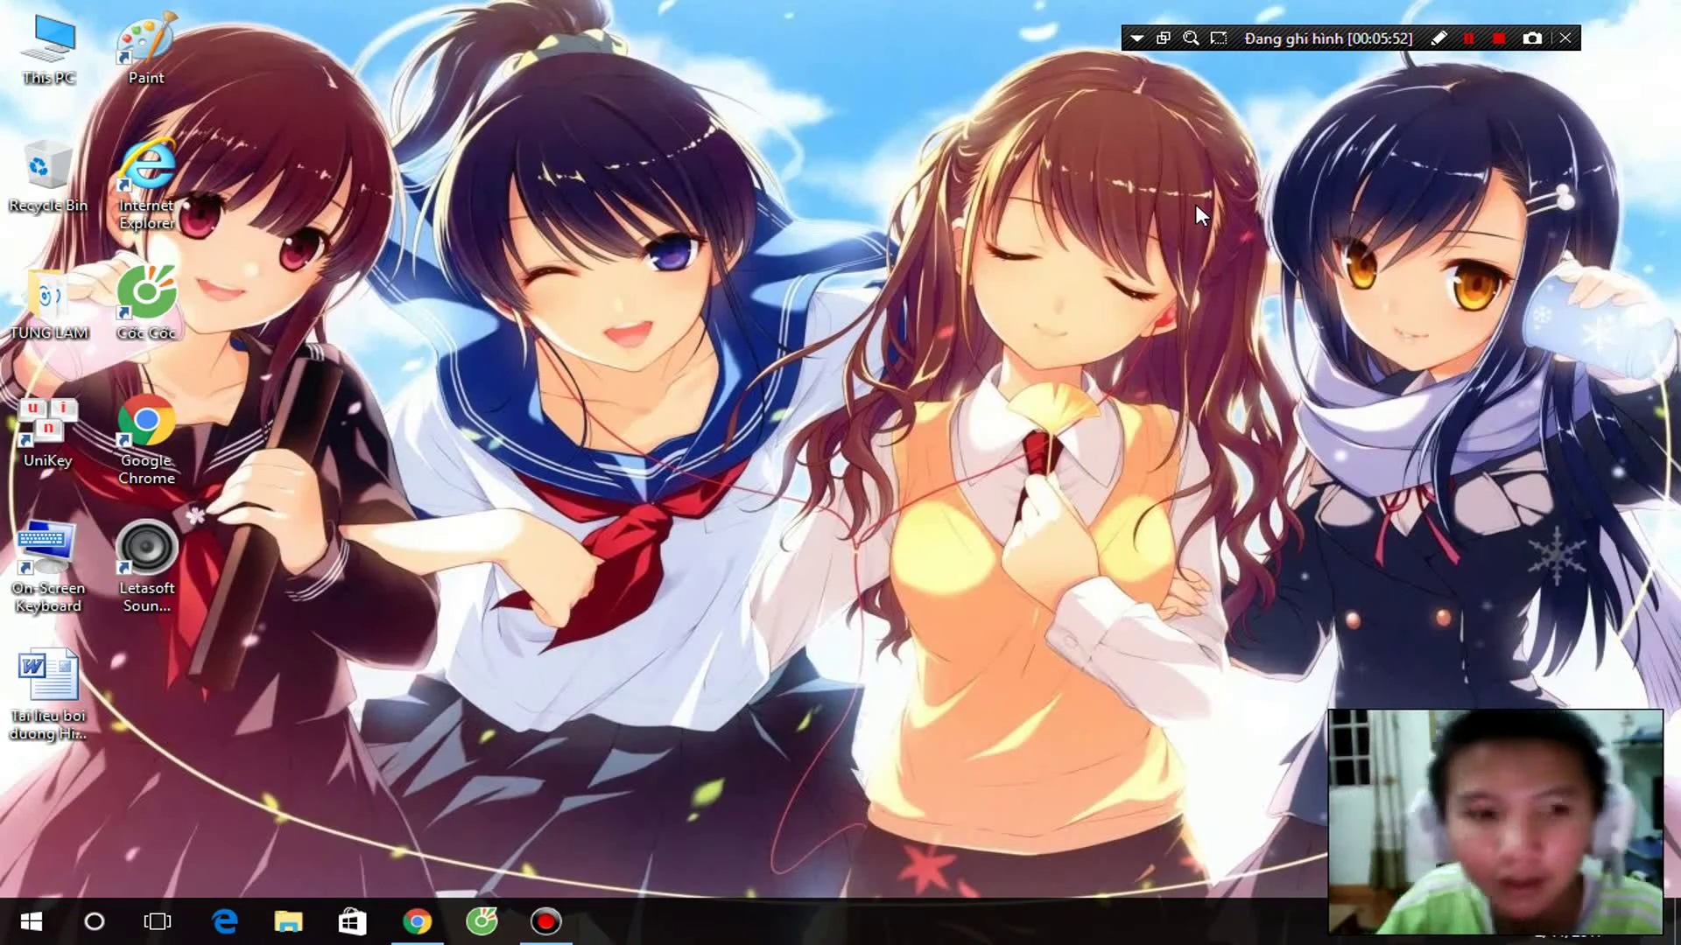